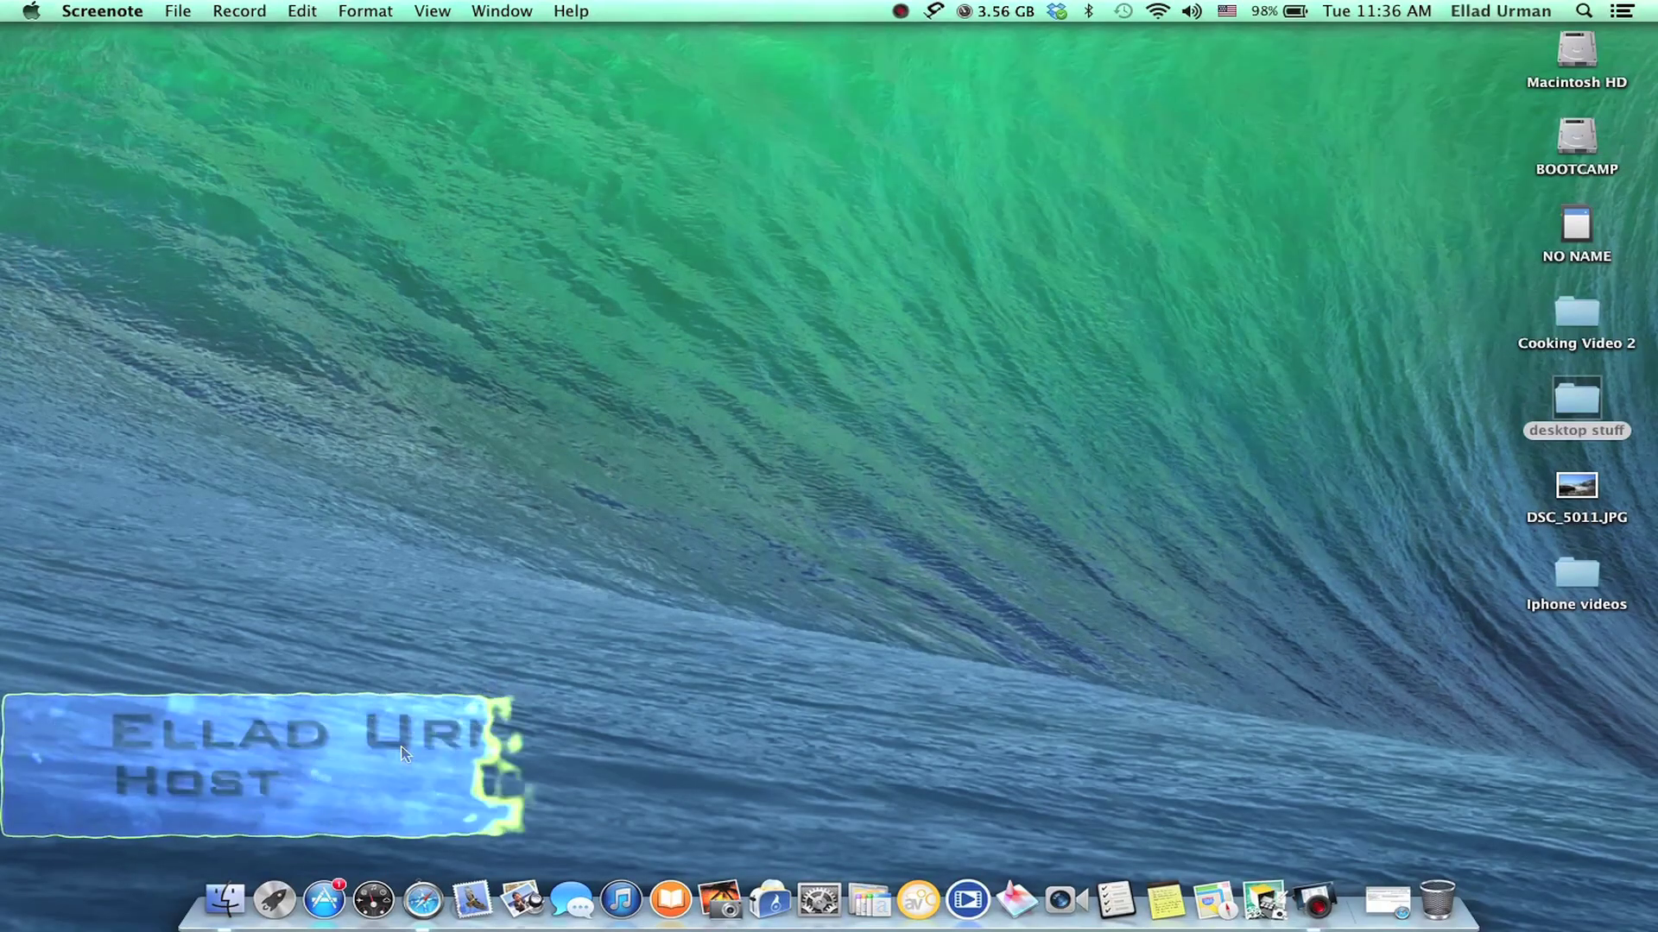
Open Launchpad from the Dock and launch the Fotor app
{"action": "left_click", "coordinate": [271, 882]}
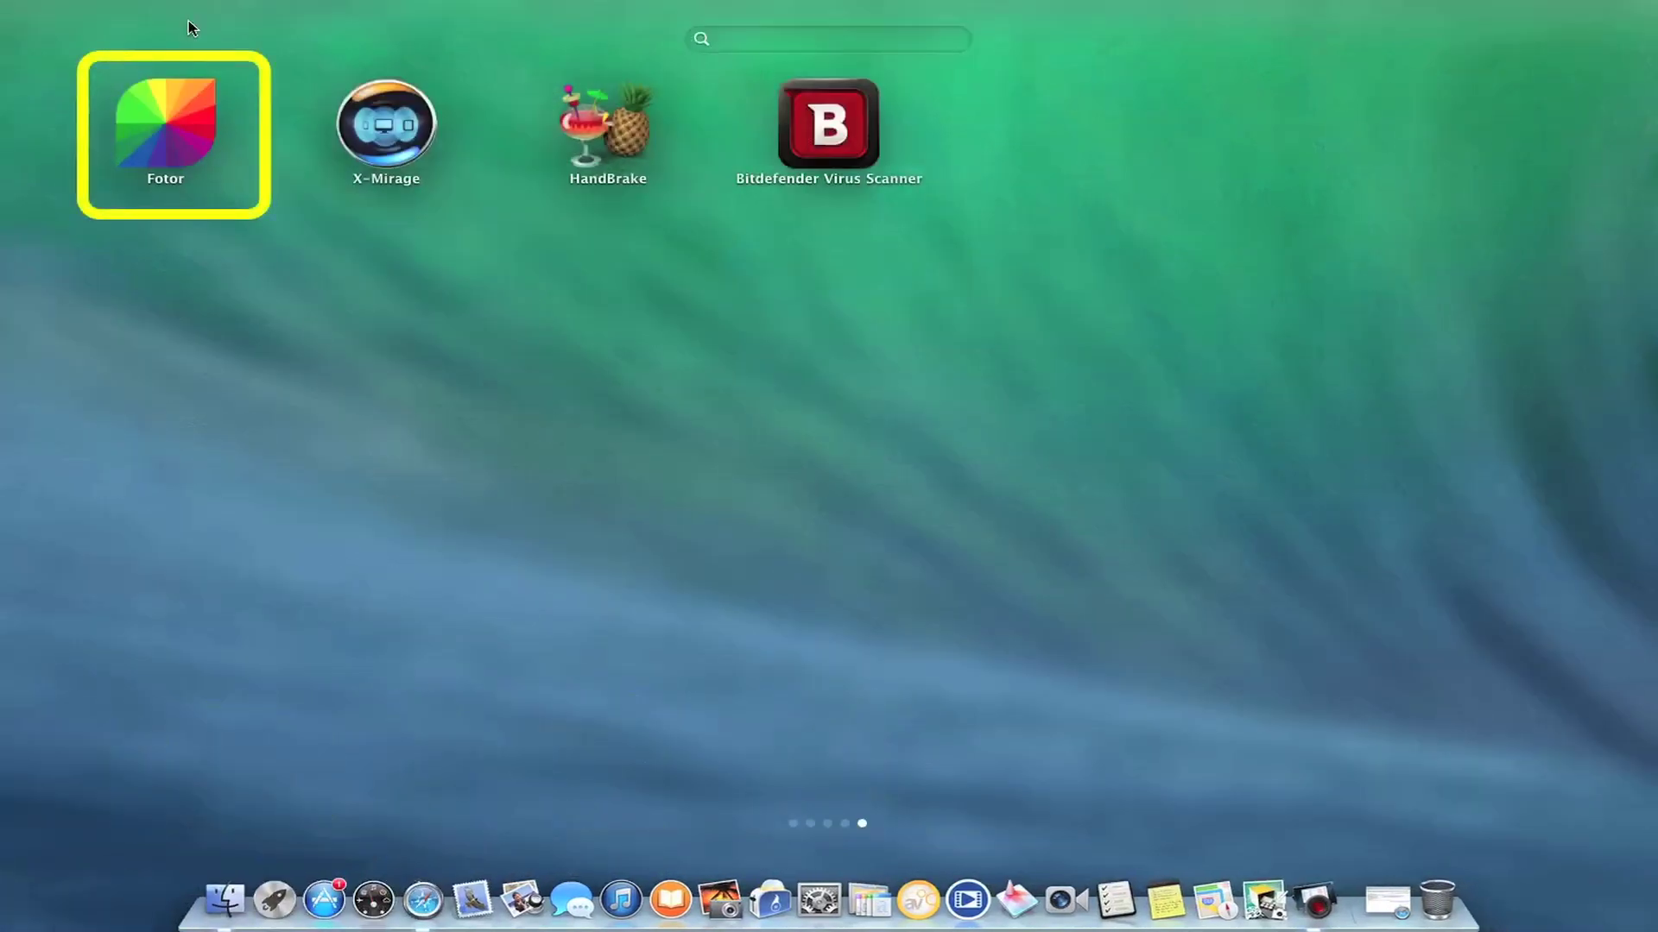
{"action": "left_click", "coordinate": [193, 134]}
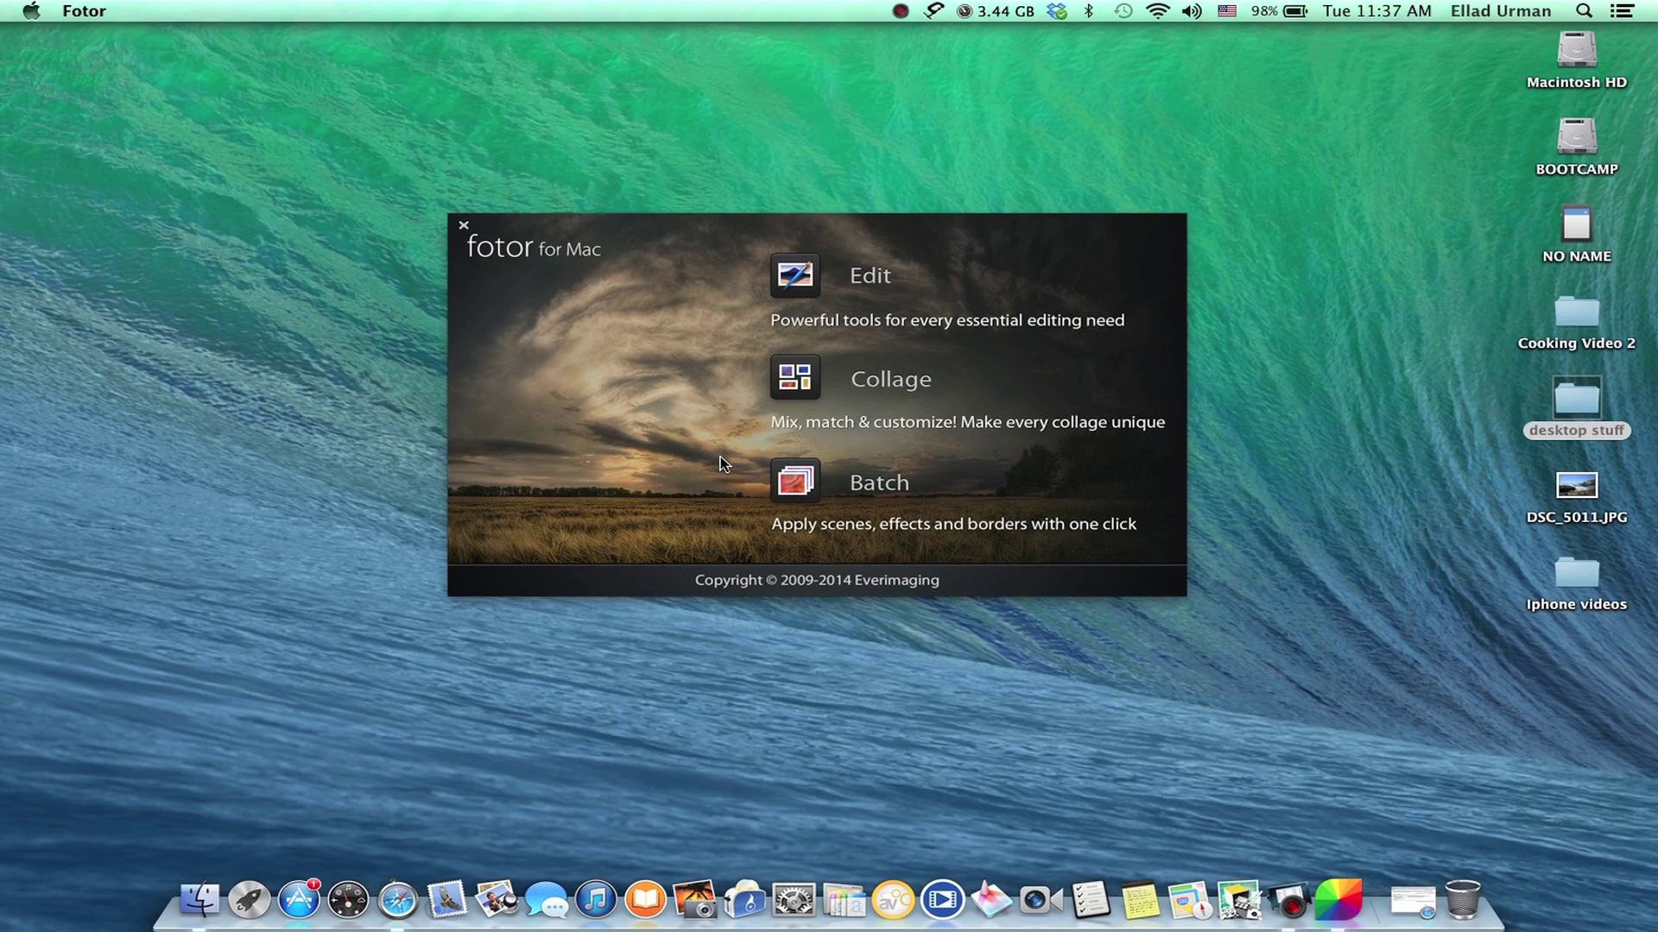
Start a single-photo edit and drag DSC_5011.JPG from the desktop into the editor
{"action": "left_click", "coordinate": [796, 273]}
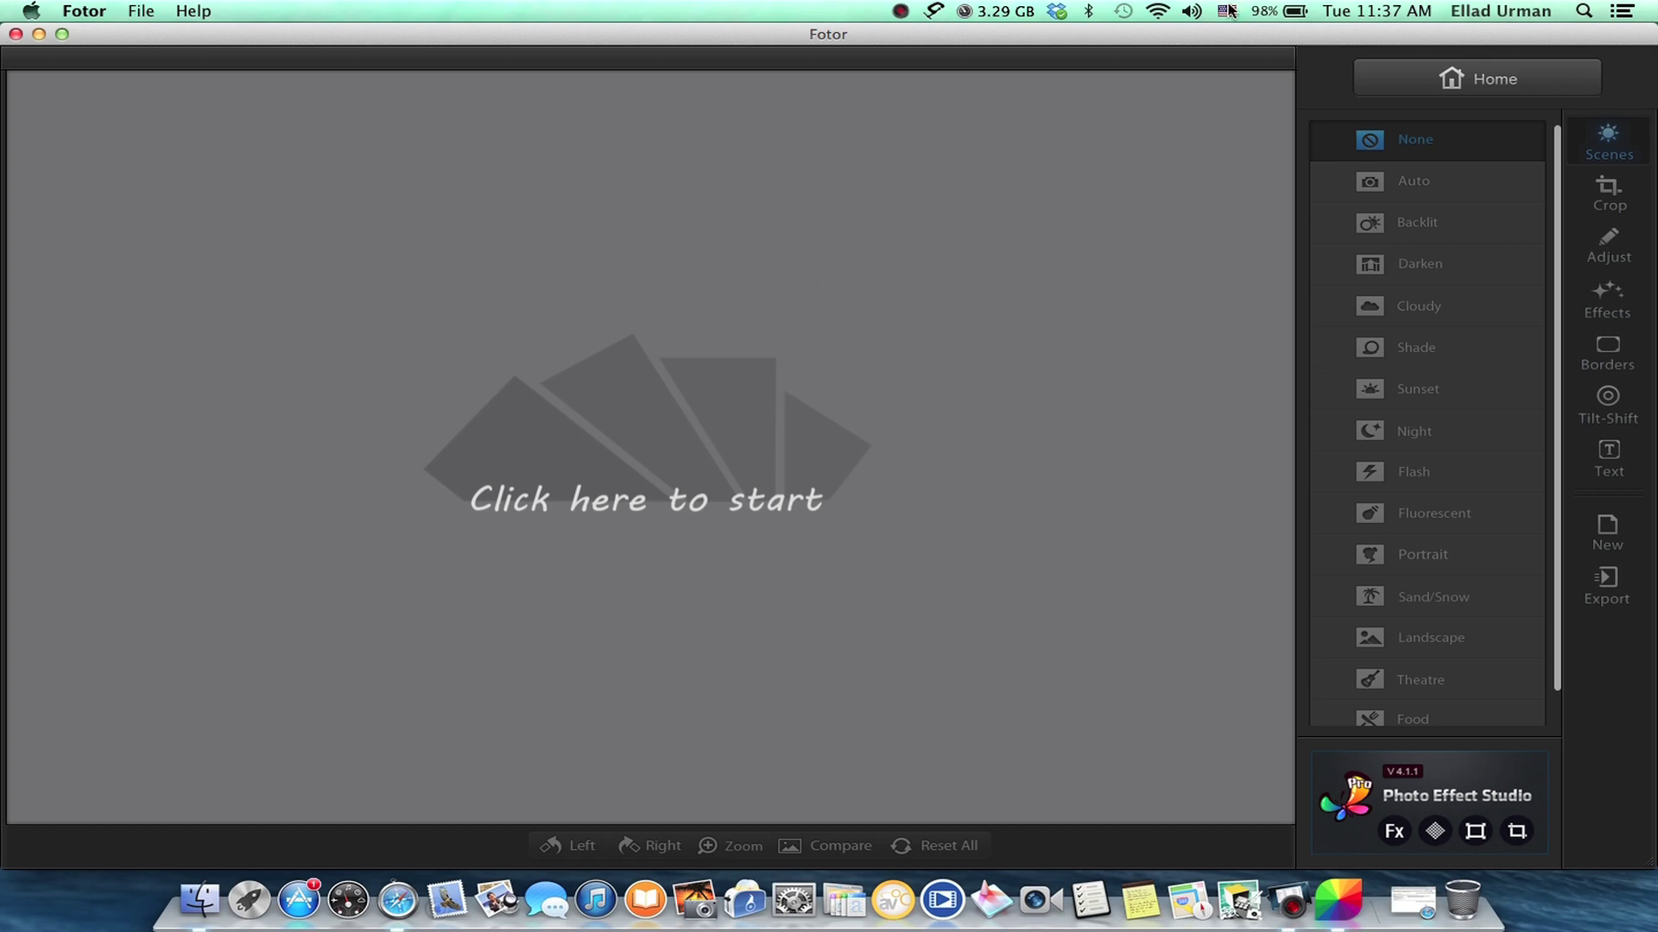
{"action": "left_click_drag", "start_coordinate": [1313, 38], "coordinate": [1140, 36]}
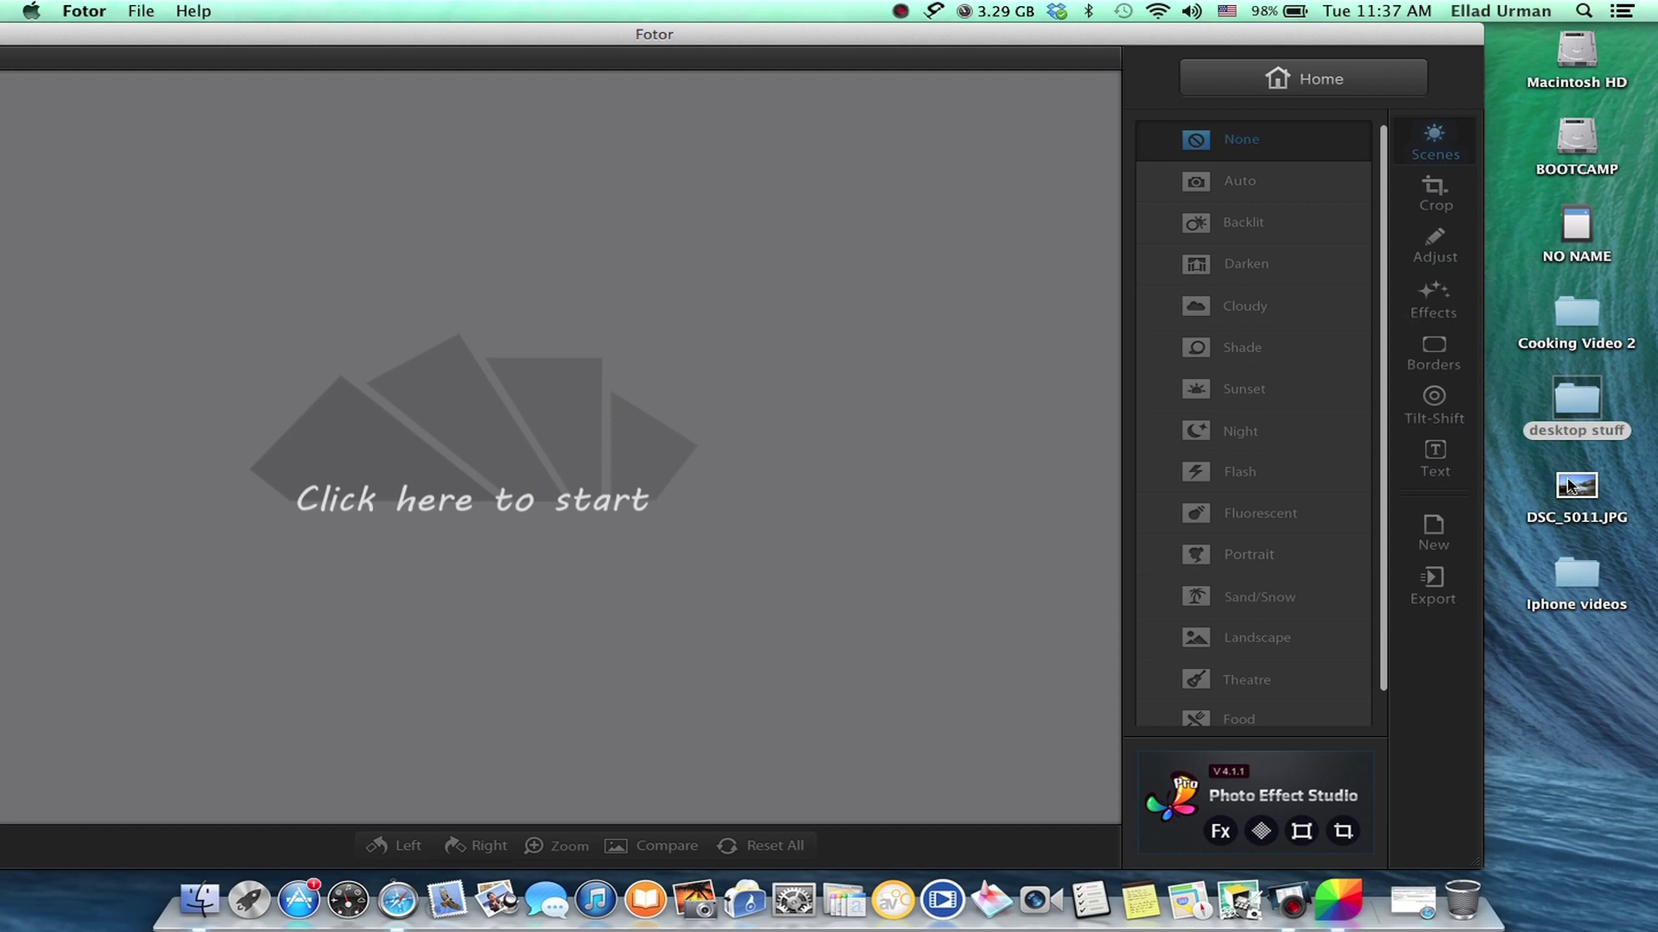
{"action": "left_click_drag", "start_coordinate": [1570, 485], "coordinate": [864, 414]}
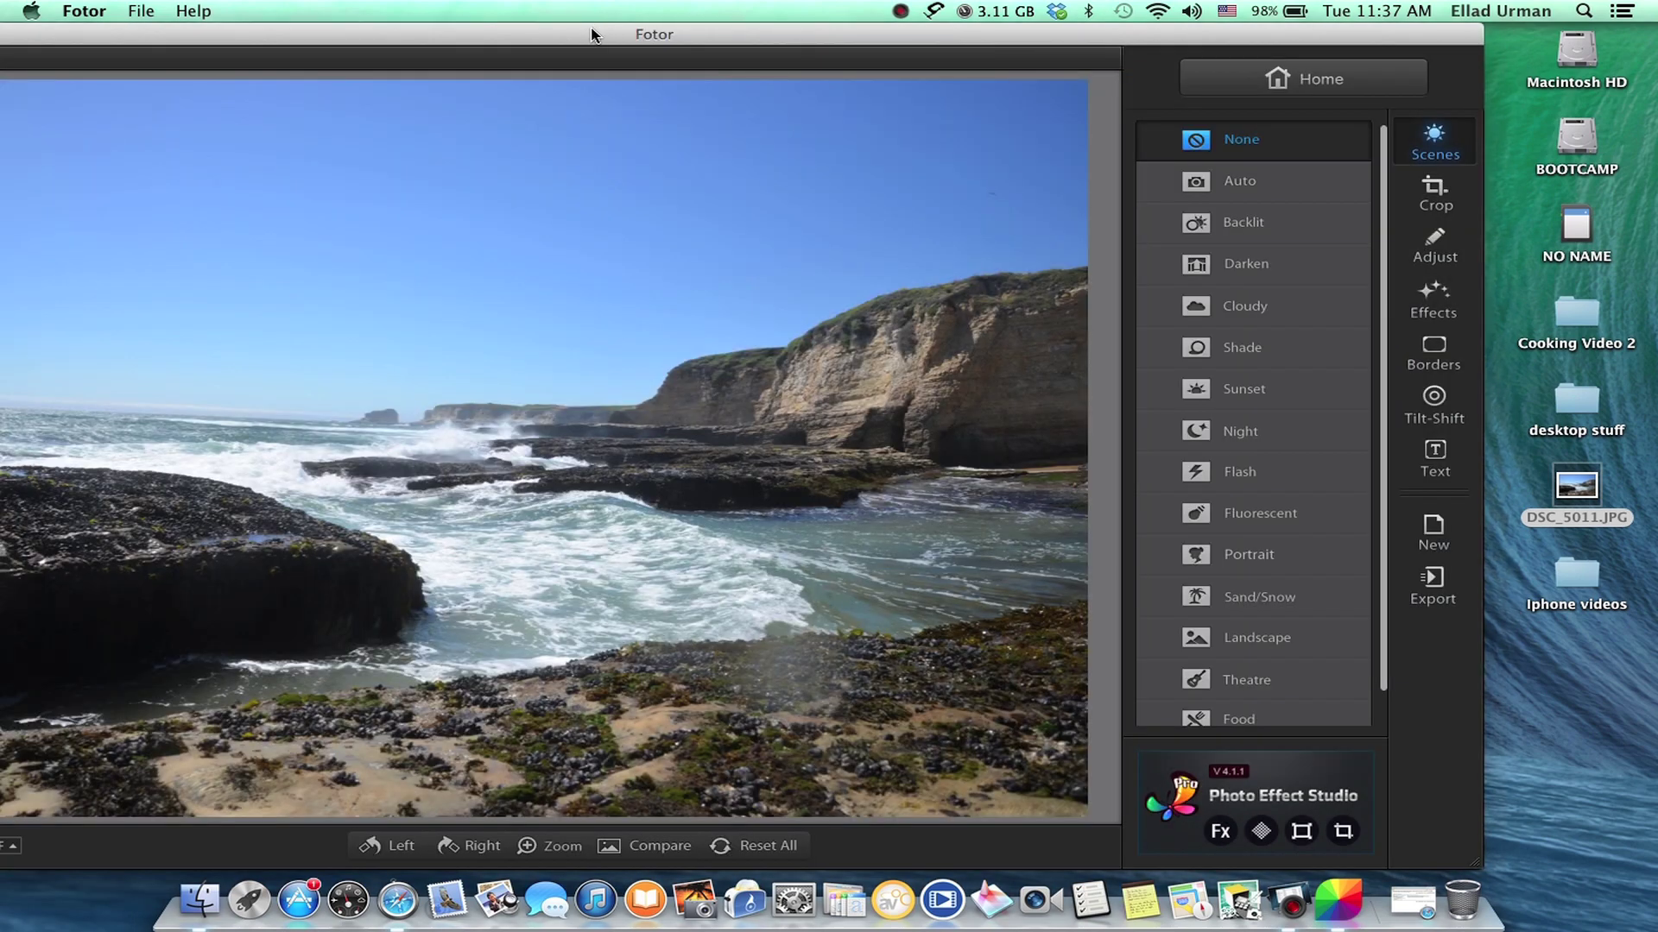
{"action": "double_click", "coordinate": [592, 33]}
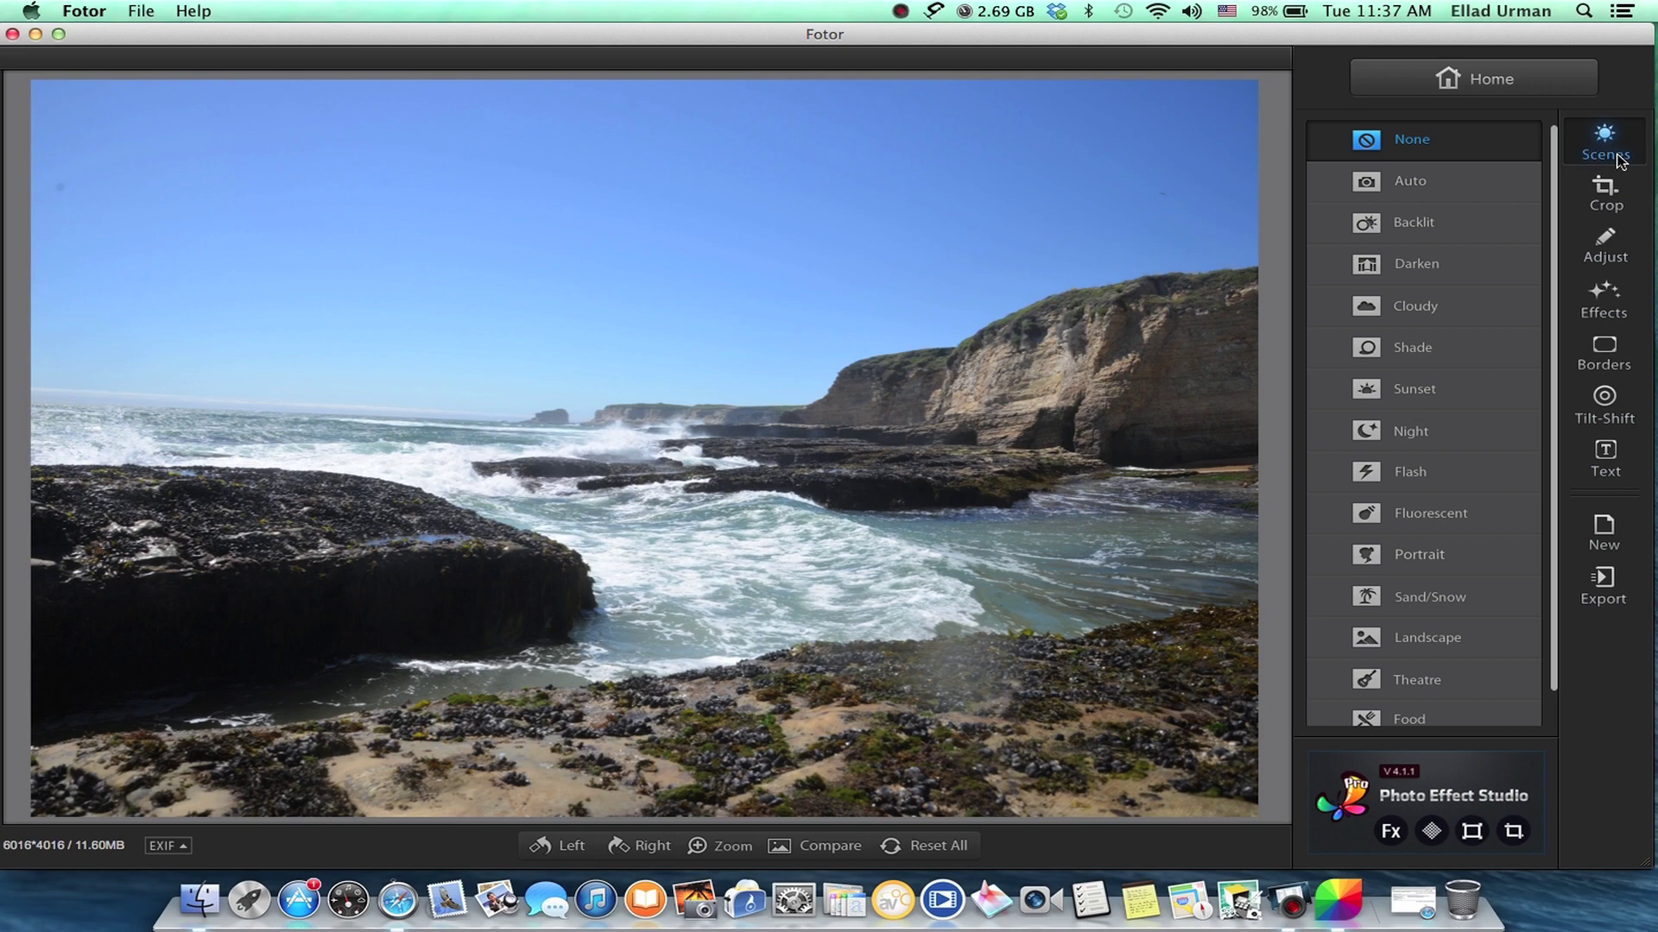
{"action": "scroll", "coordinate": [1402, 322], "scroll_direction": "down", "scroll_amount": 1}
{"action": "scroll", "coordinate": [1405, 324], "scroll_direction": "up", "scroll_amount": 1}
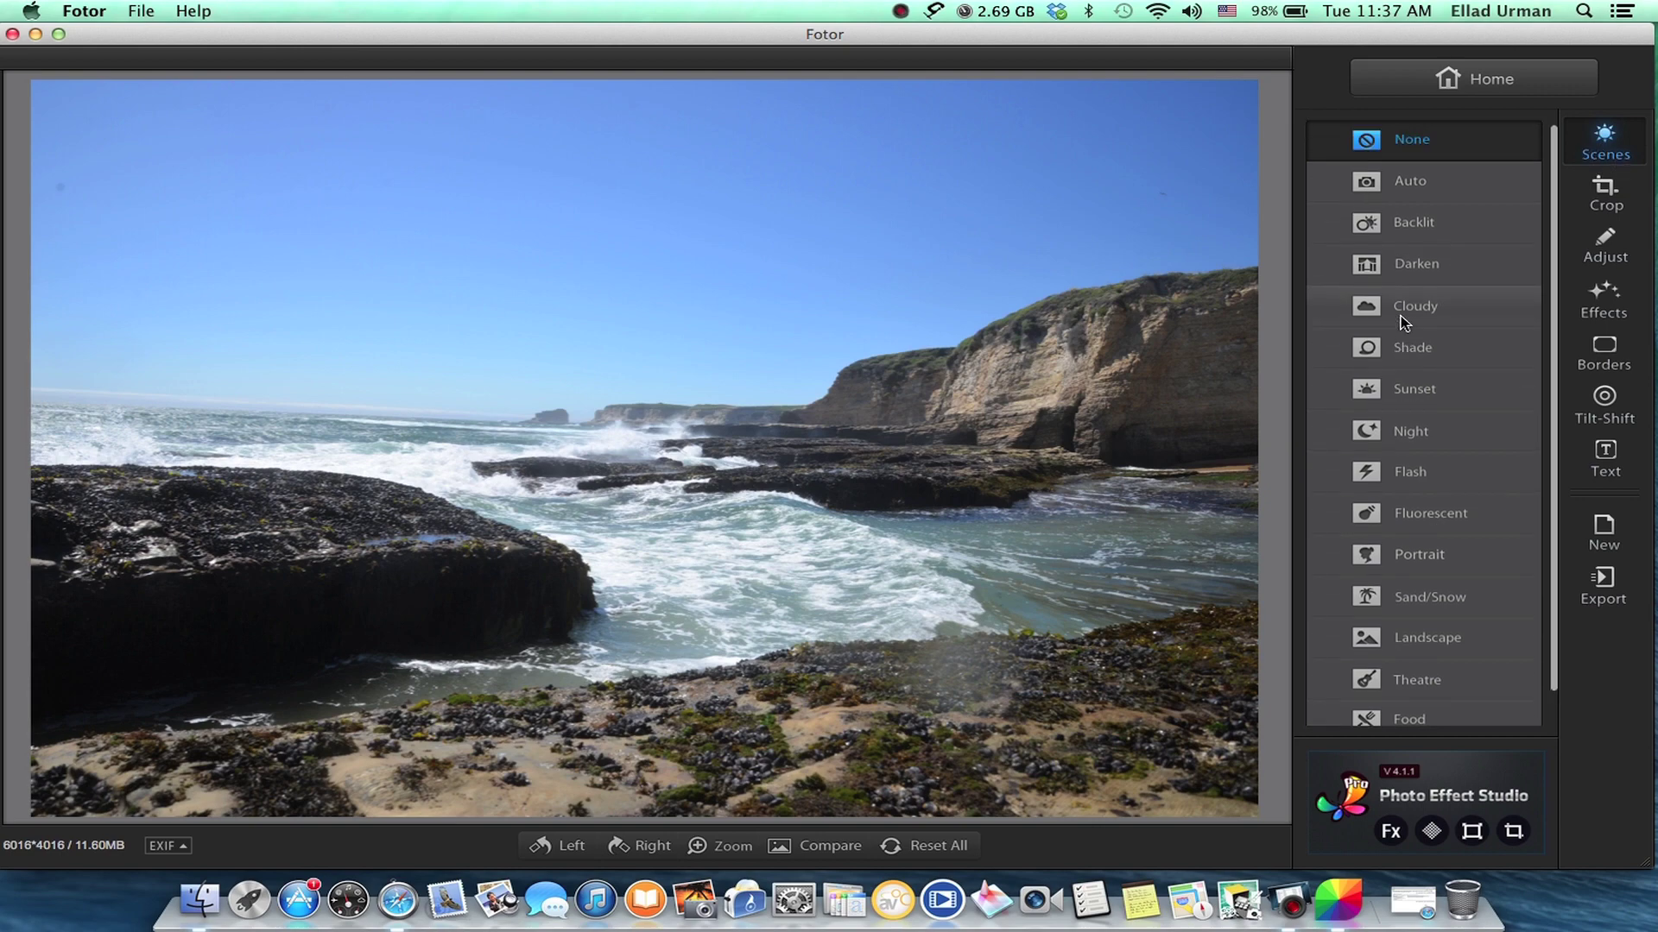
{"action": "left_click", "coordinate": [1405, 477]}
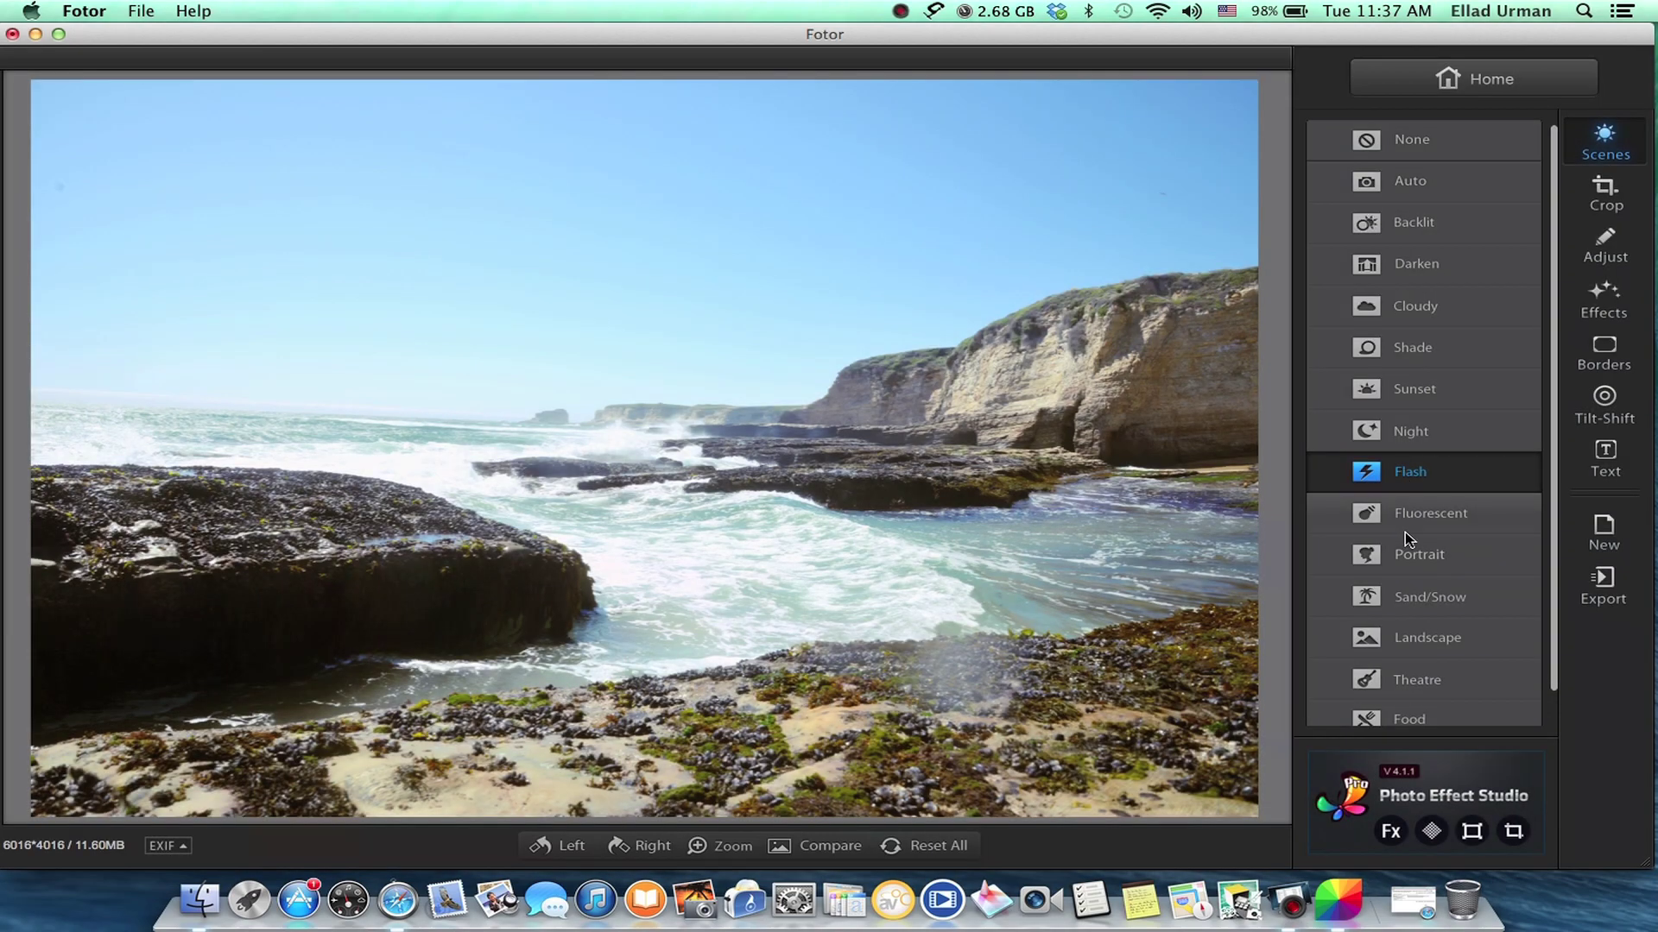
{"action": "left_click", "coordinate": [1406, 530]}
{"action": "left_click", "coordinate": [1401, 297]}
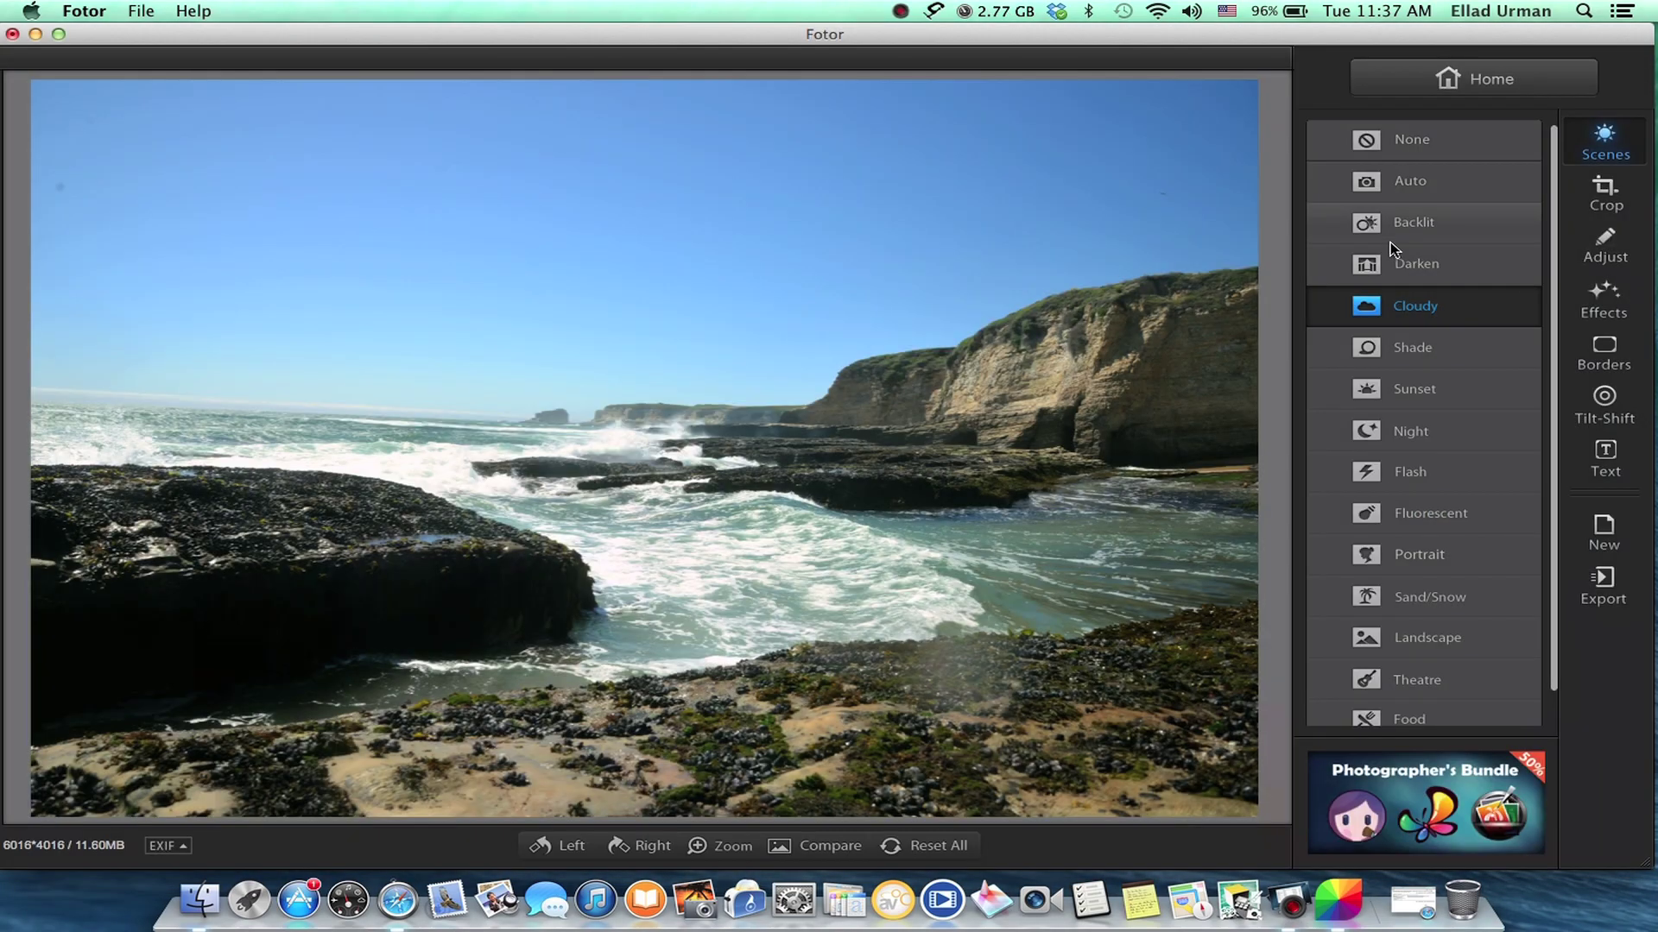
{"action": "left_click", "coordinate": [1390, 240]}
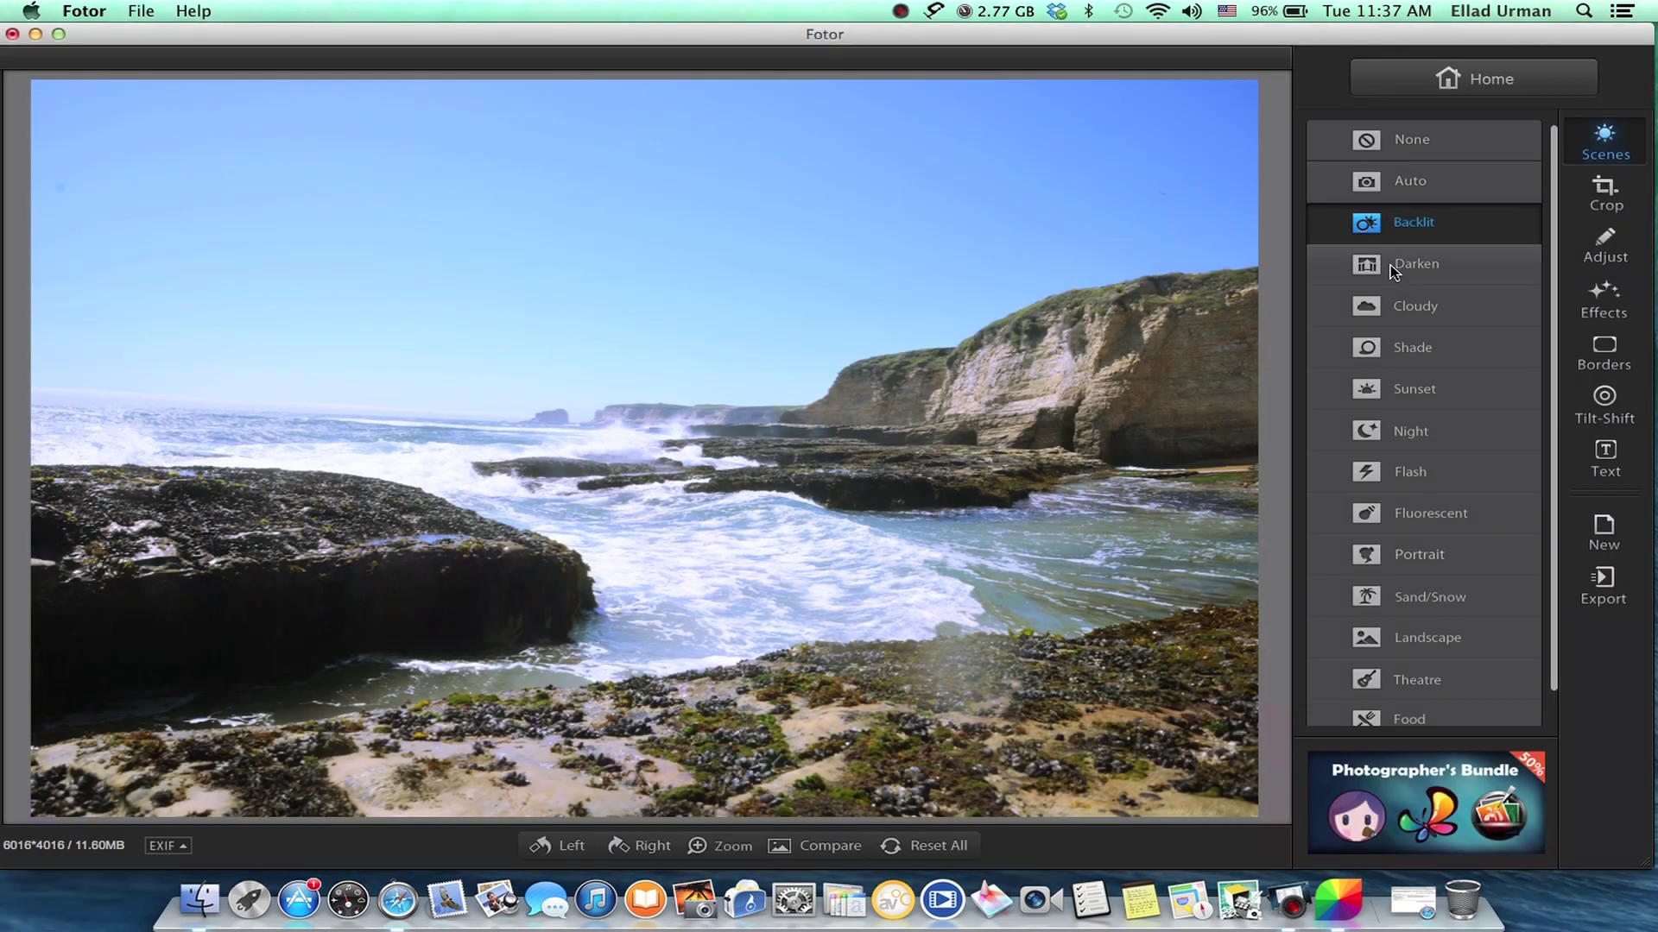
{"action": "left_click", "coordinate": [1447, 157]}
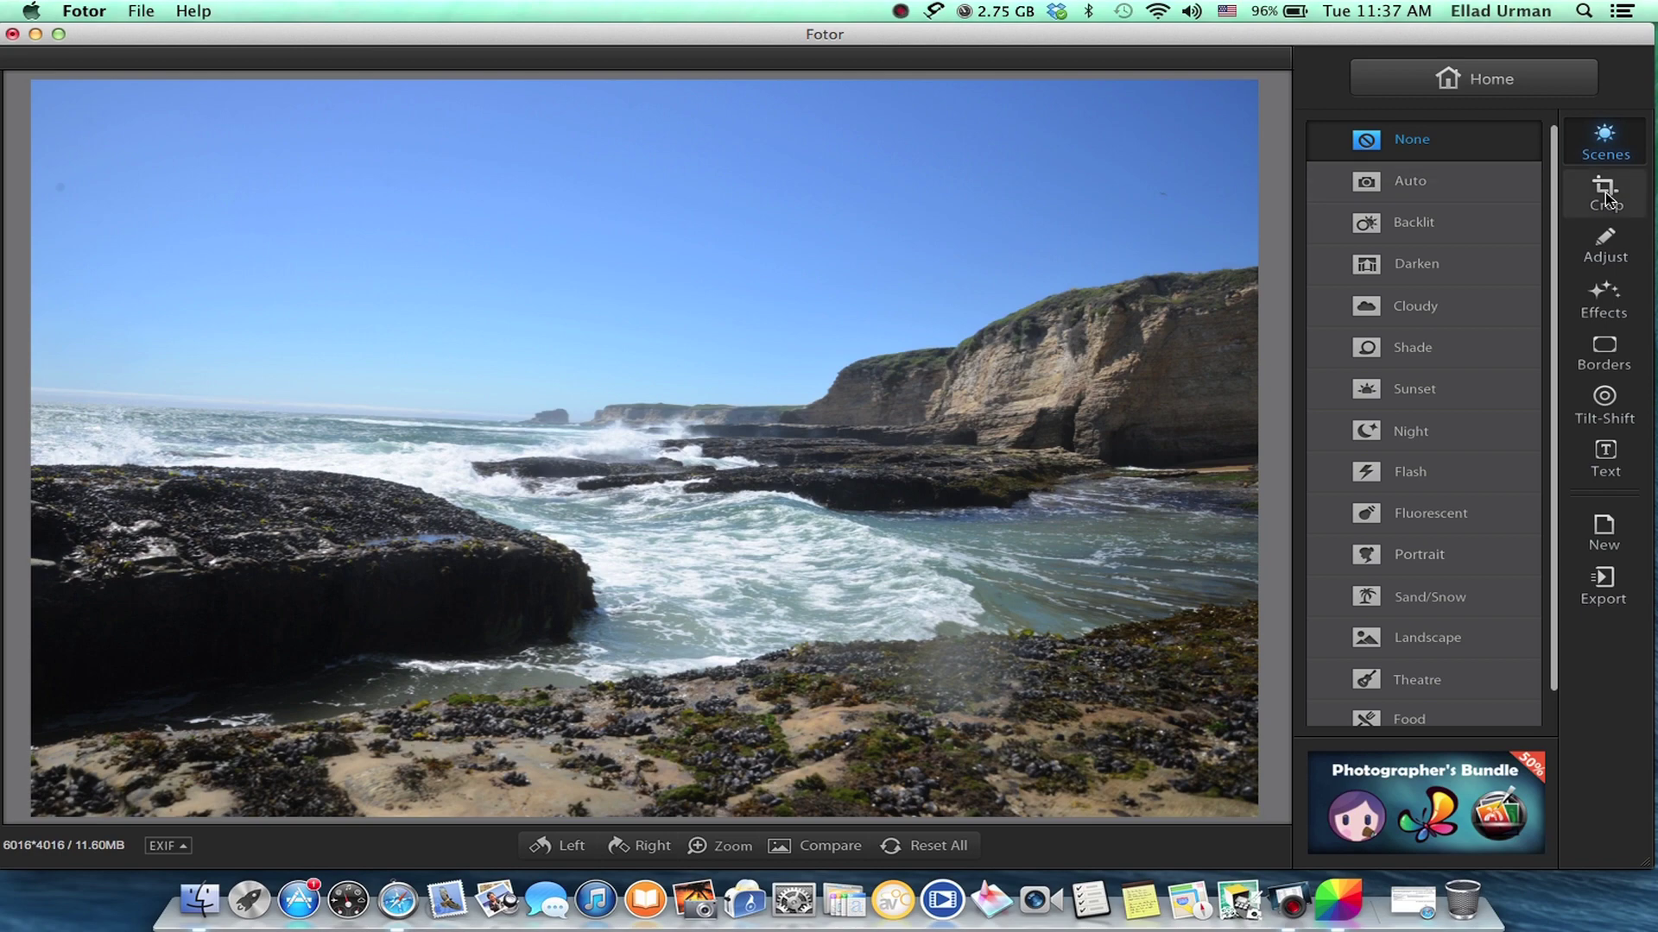
In Crop, expand Straighten, tilt the photo with Rotation, then return it to level
{"action": "left_click", "coordinate": [1604, 191]}
{"action": "left_click", "coordinate": [1465, 177]}
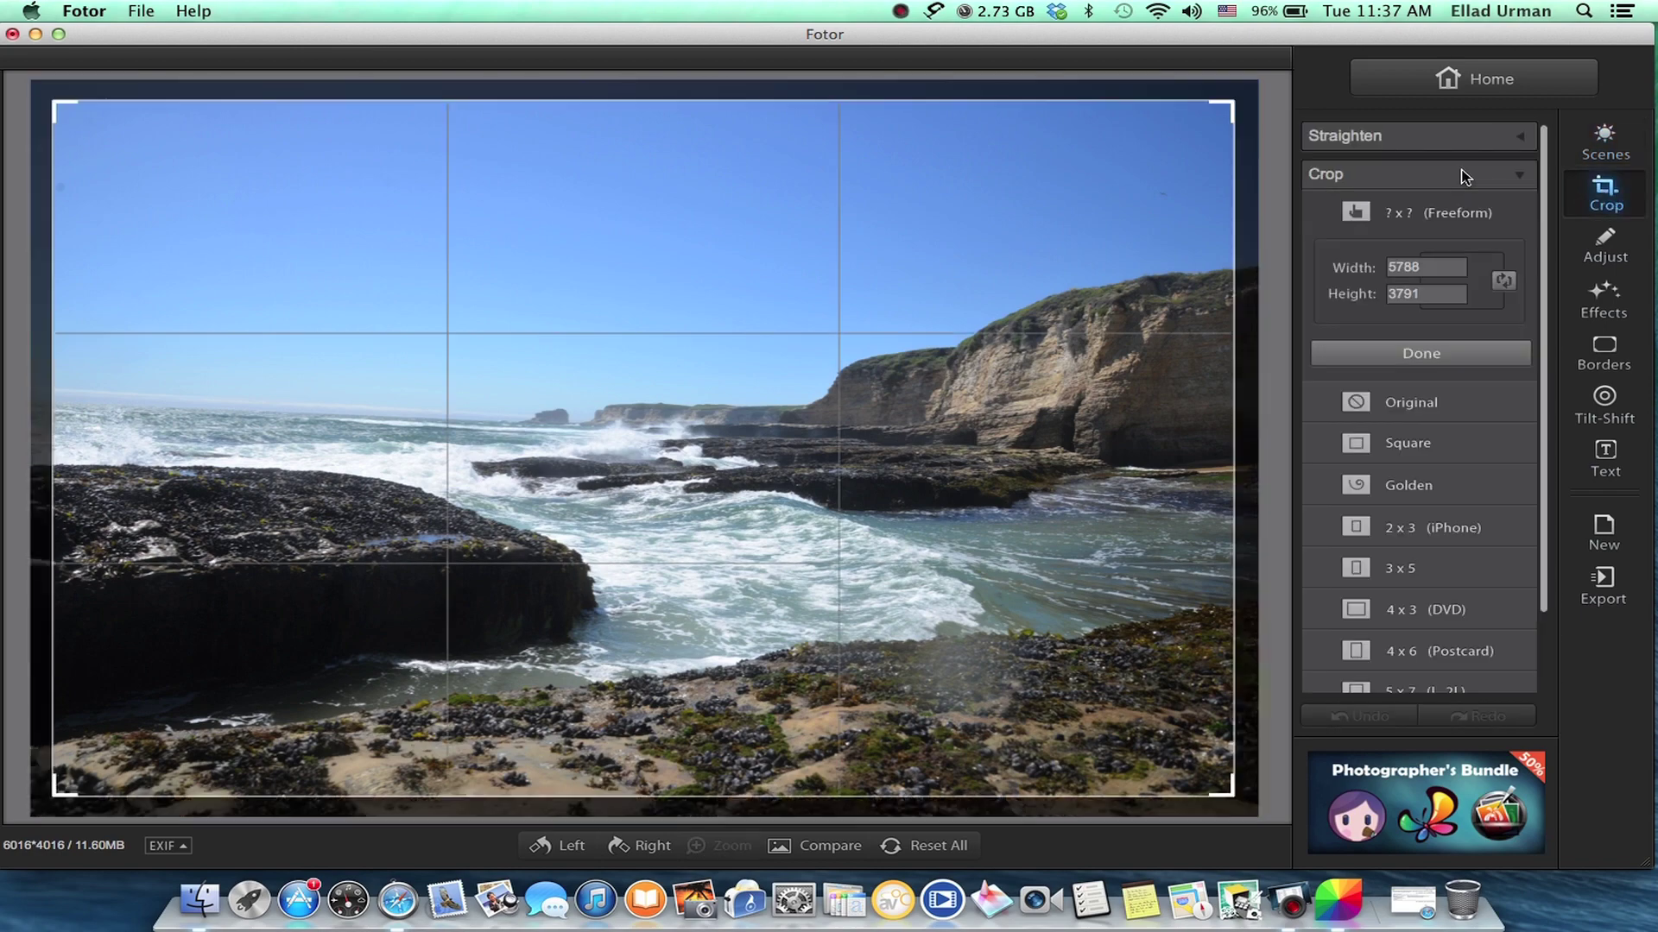
{"action": "scroll", "coordinate": [1422, 324], "scroll_direction": "down", "scroll_amount": 3}
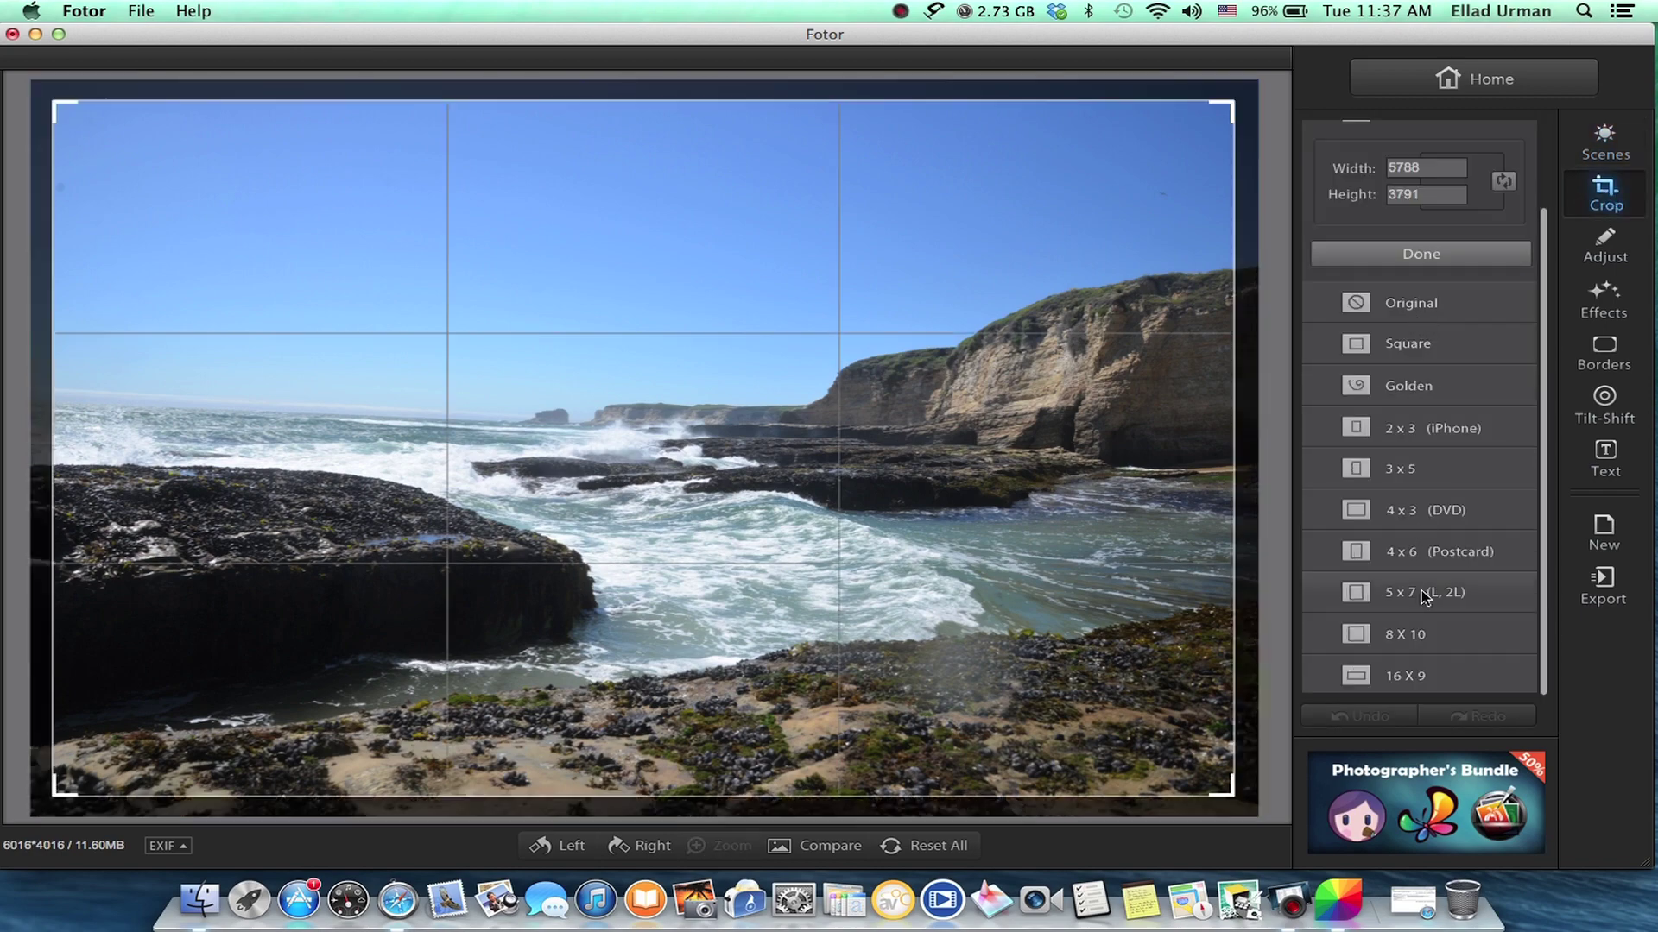
{"action": "scroll", "coordinate": [1417, 332], "scroll_direction": "up", "scroll_amount": 3}
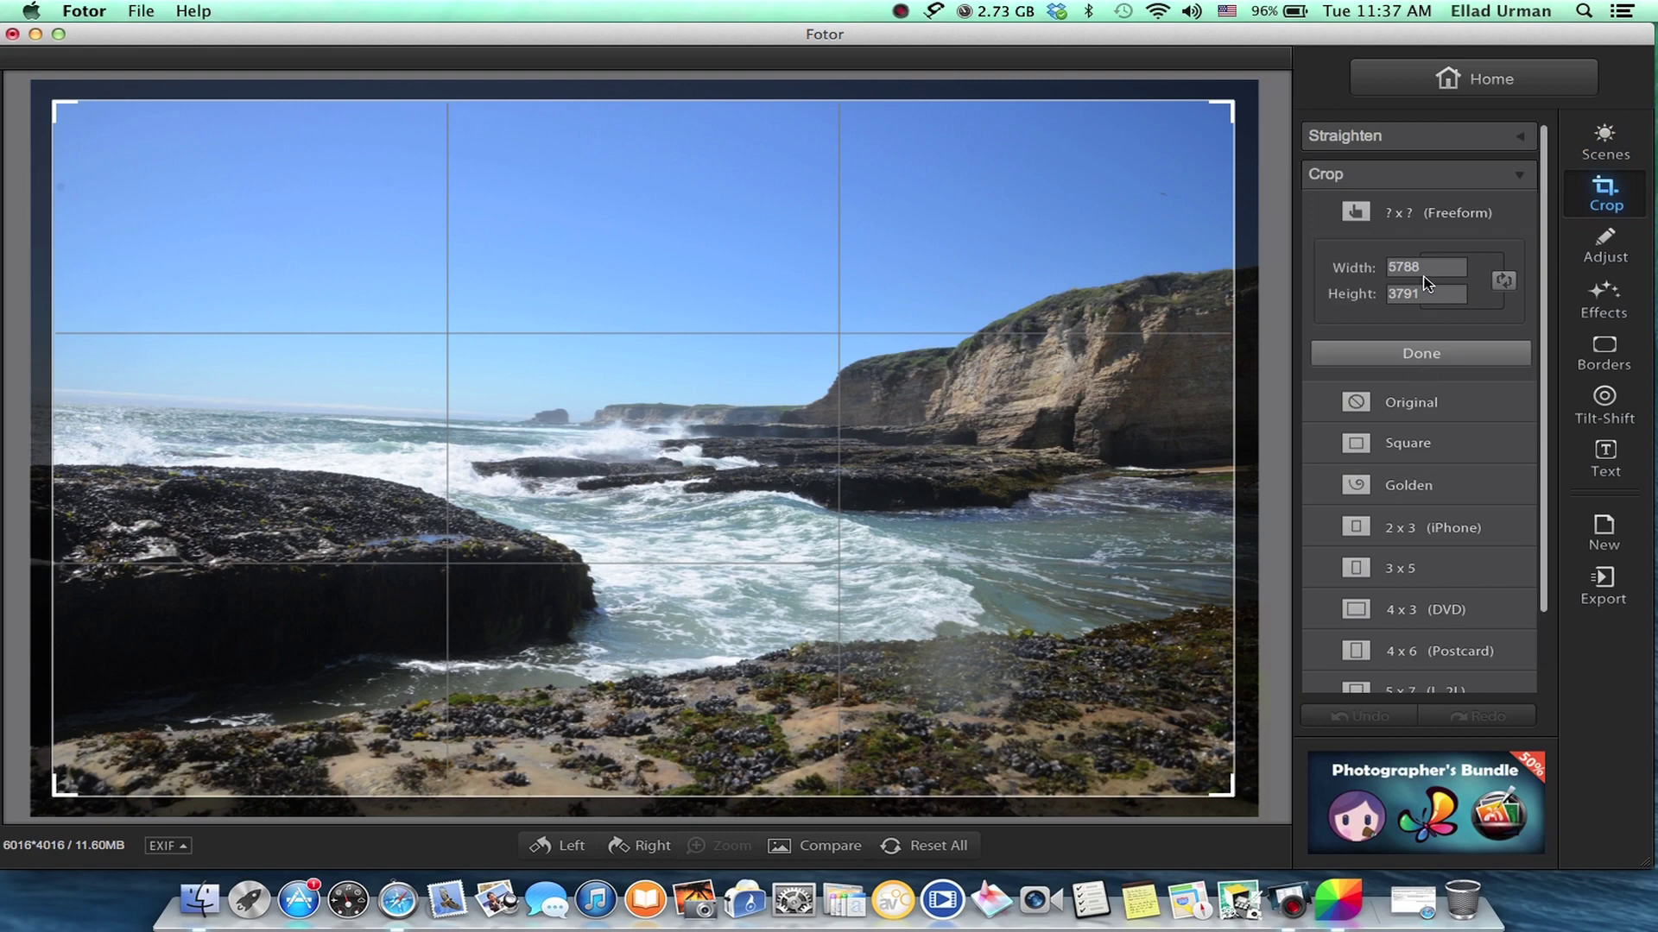
{"action": "left_click", "coordinate": [1388, 144]}
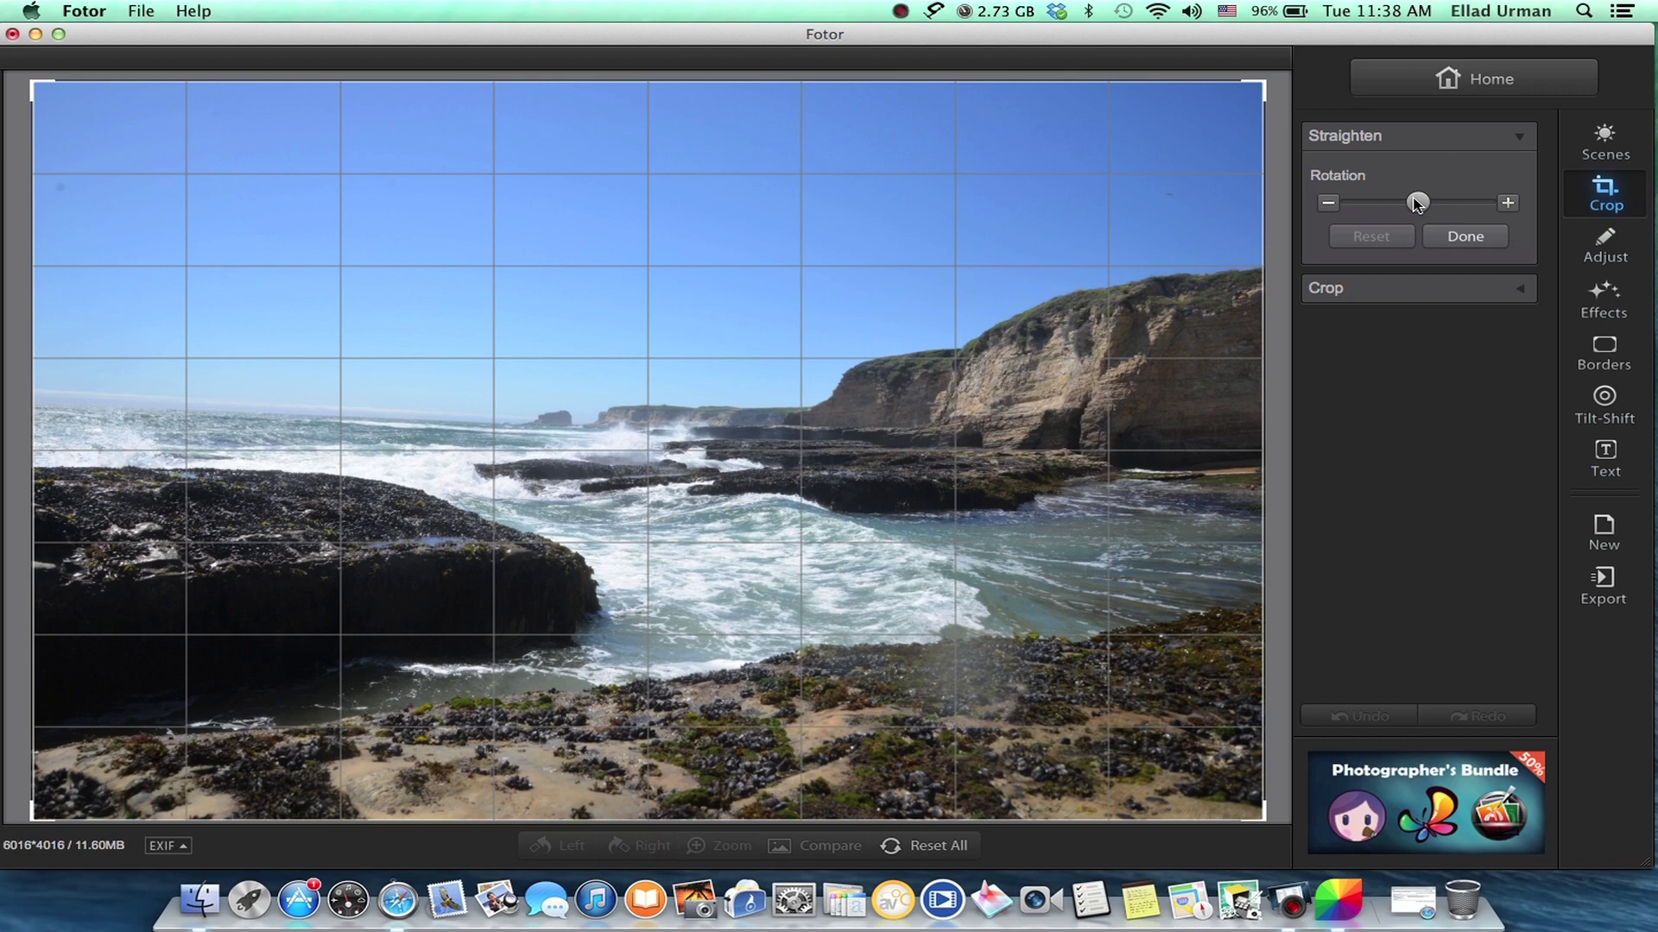
{"action": "left_click_drag", "start_coordinate": [1417, 203], "coordinate": [1383, 201]}
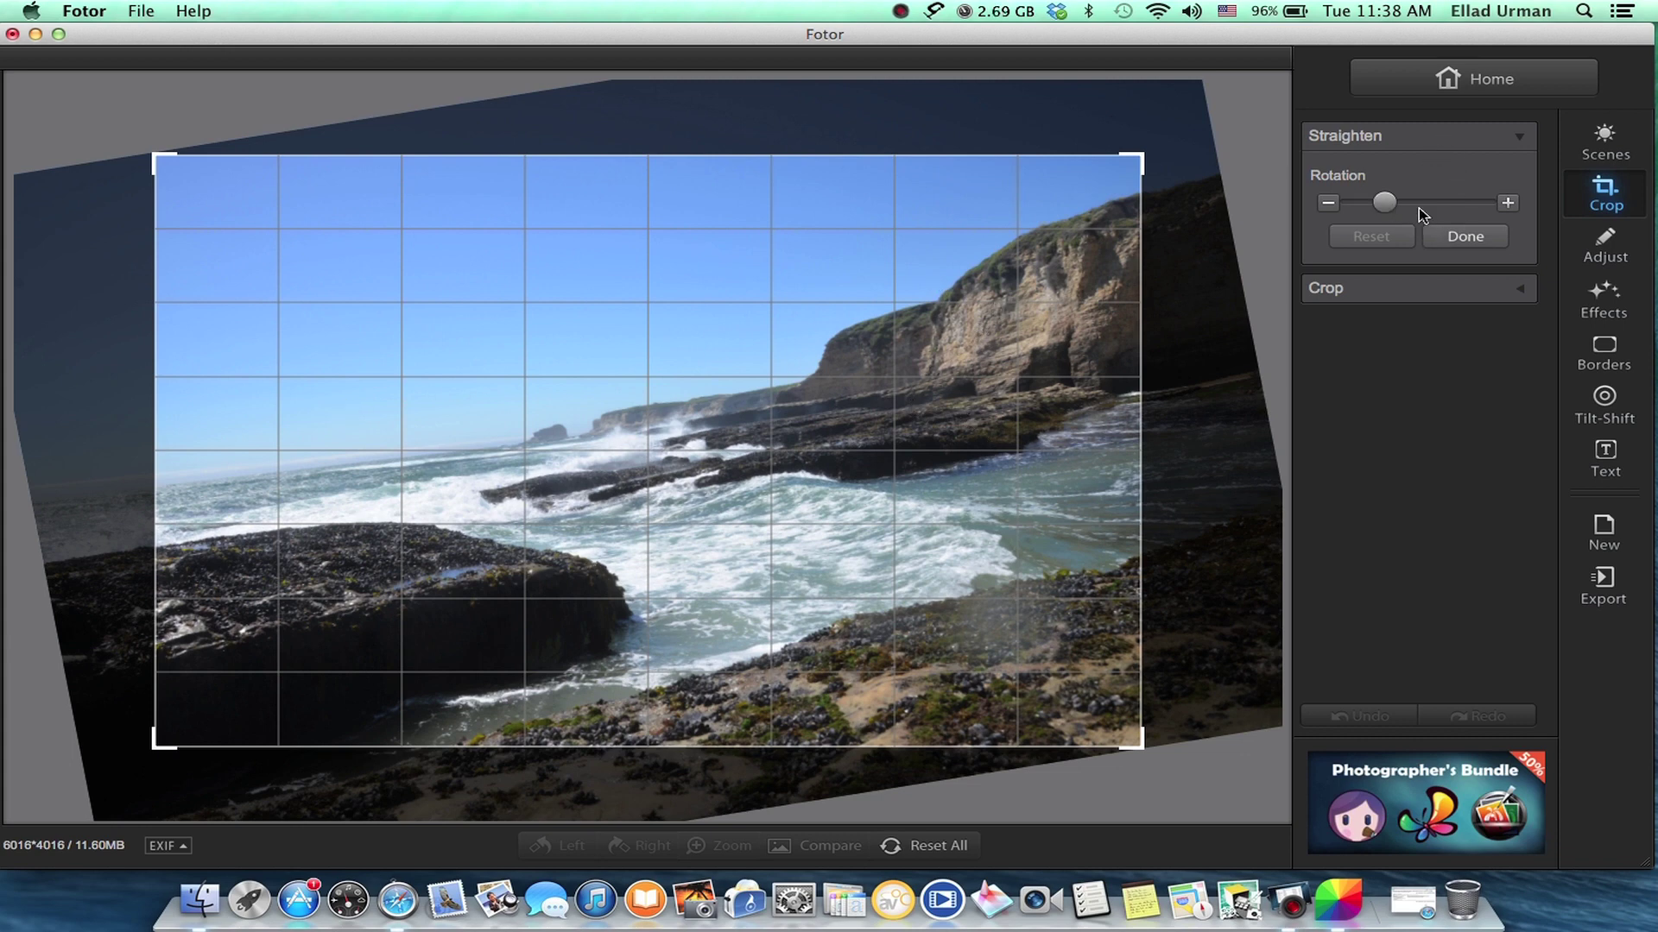
{"action": "left_click_drag", "start_coordinate": [1384, 203], "coordinate": [1417, 209]}
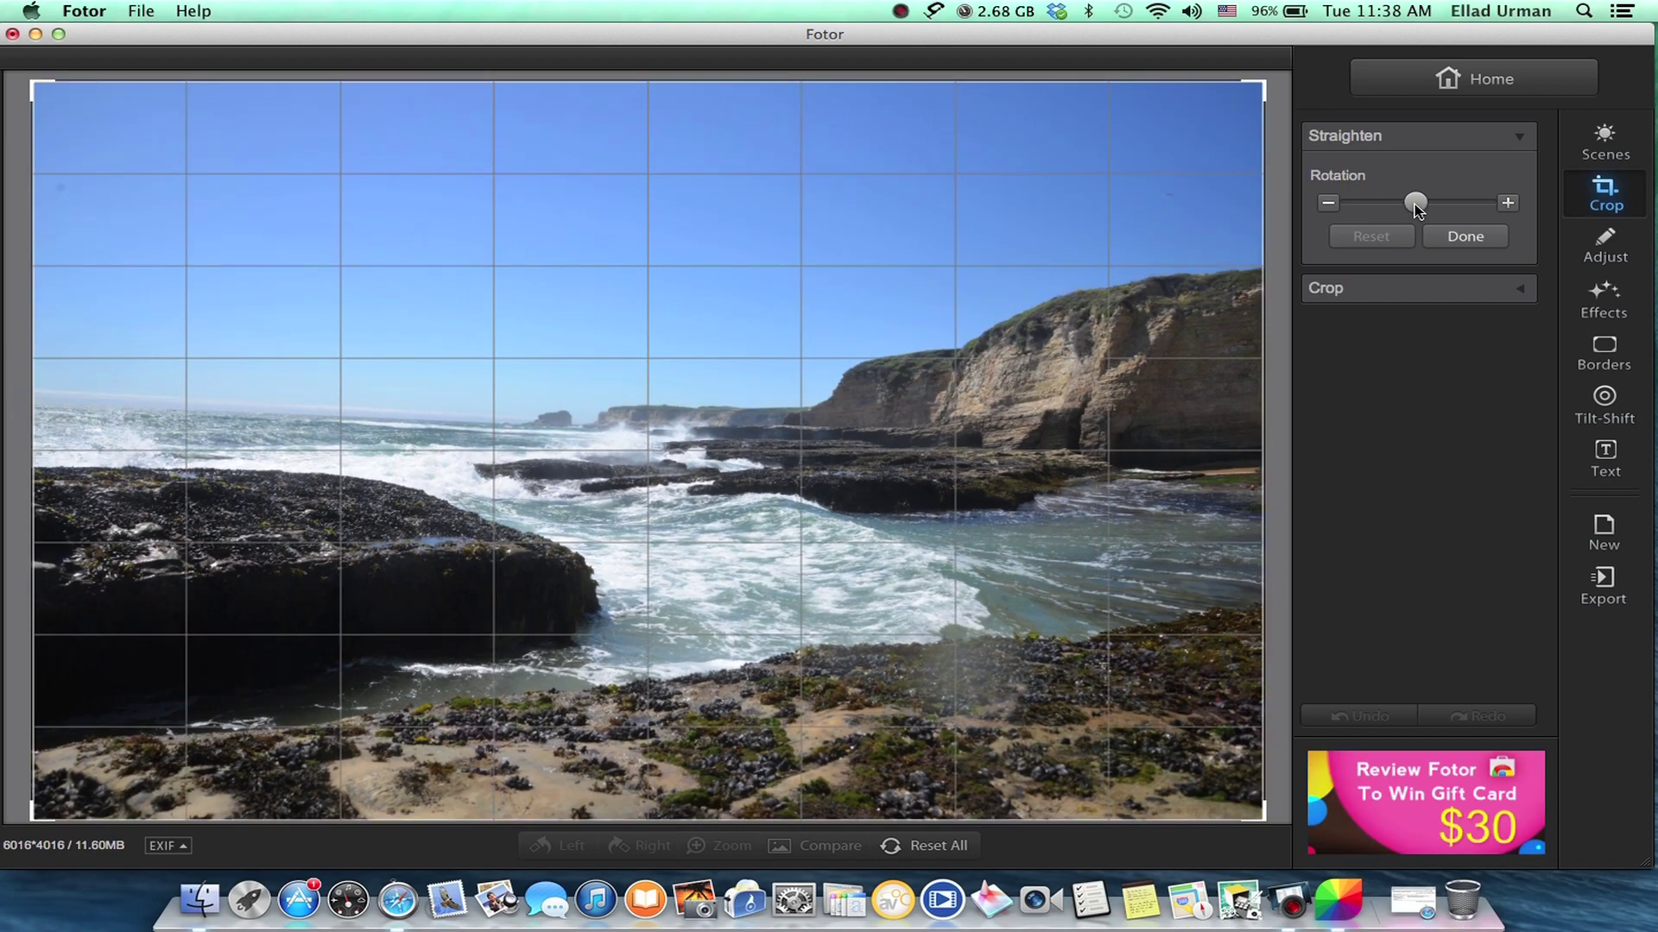
{"action": "left_click", "coordinate": [1477, 134]}
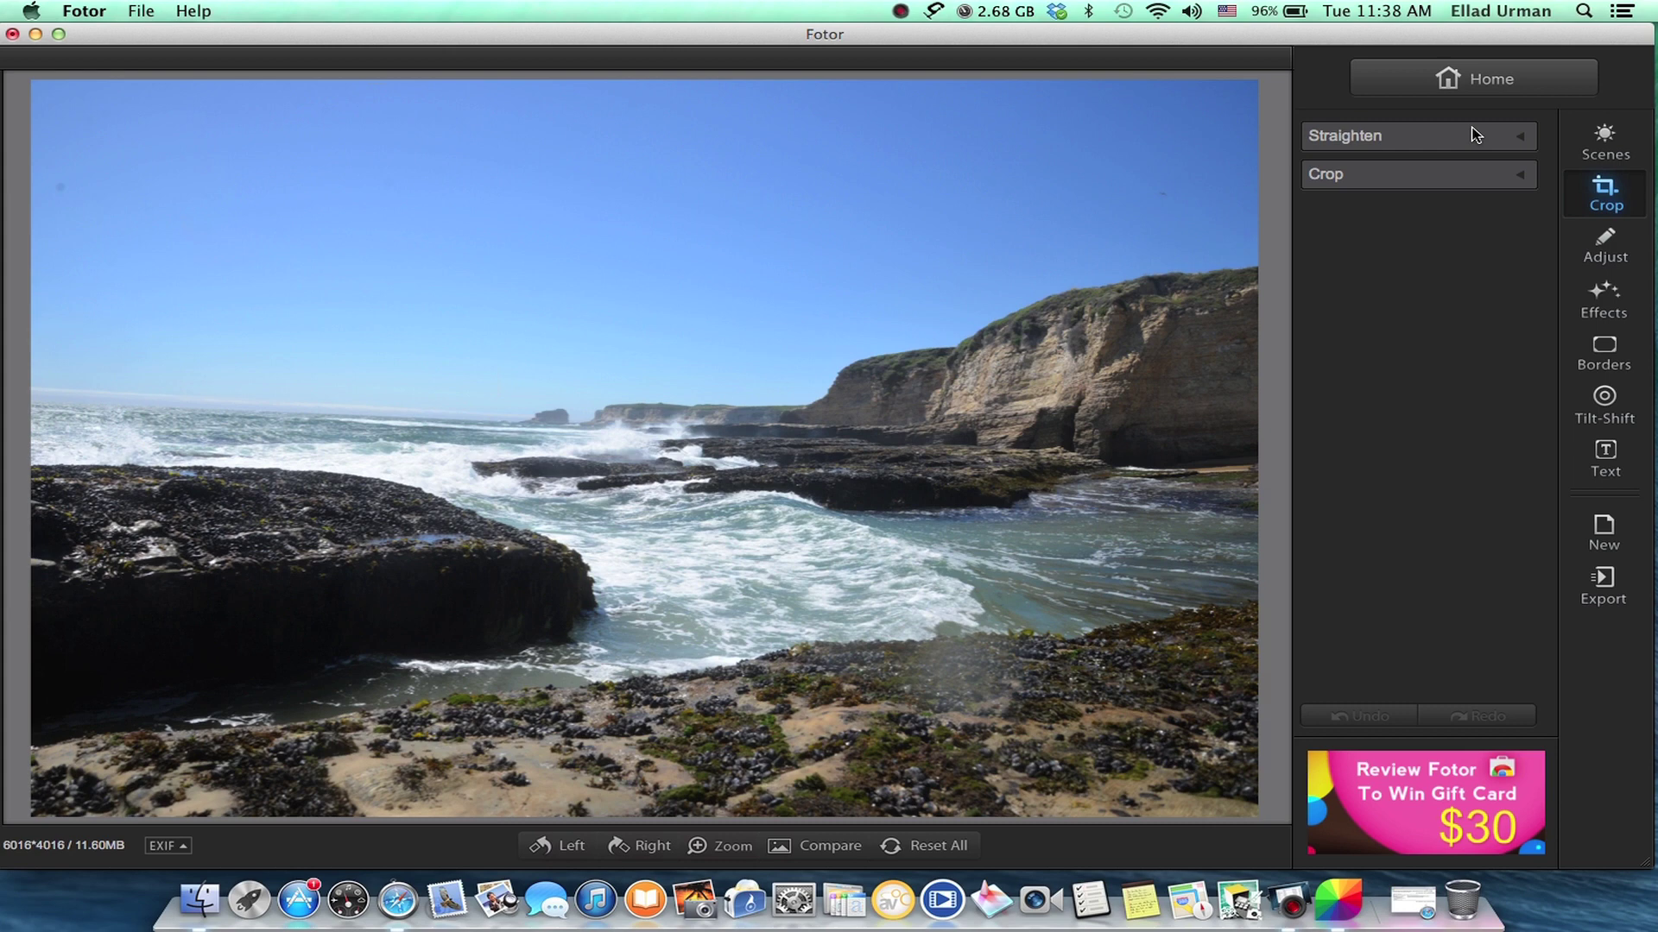
In Adjust, raise exposure to 11 and saturation to 6
{"action": "left_click", "coordinate": [1604, 246]}
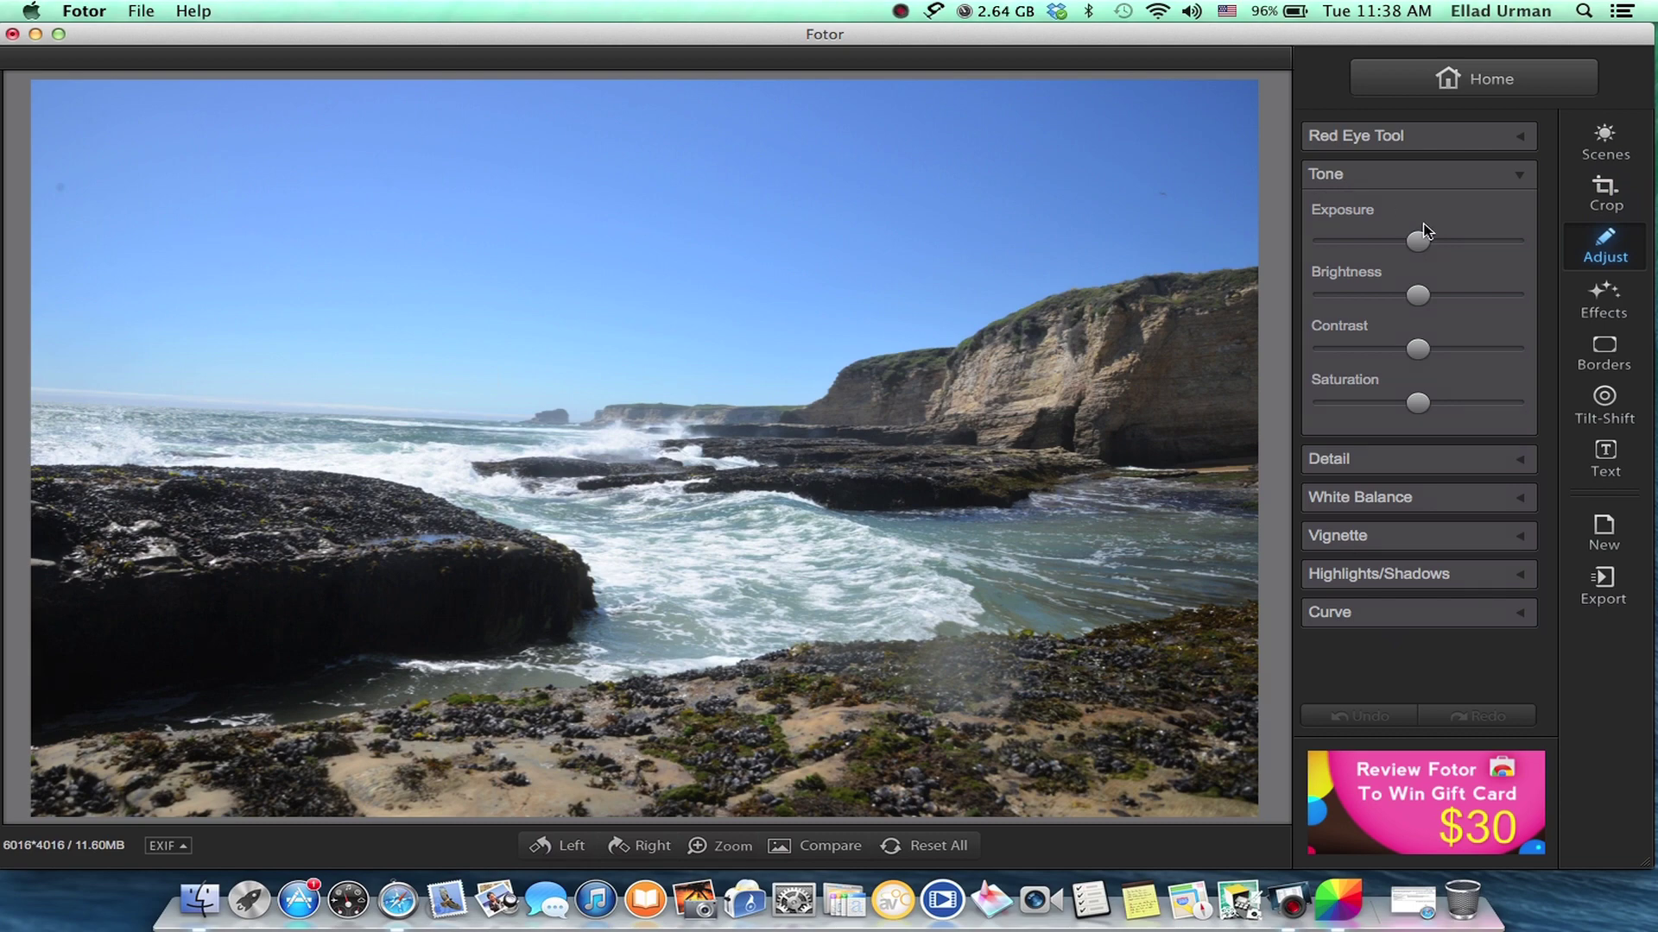
{"action": "left_click_drag", "start_coordinate": [1418, 242], "coordinate": [1425, 346]}
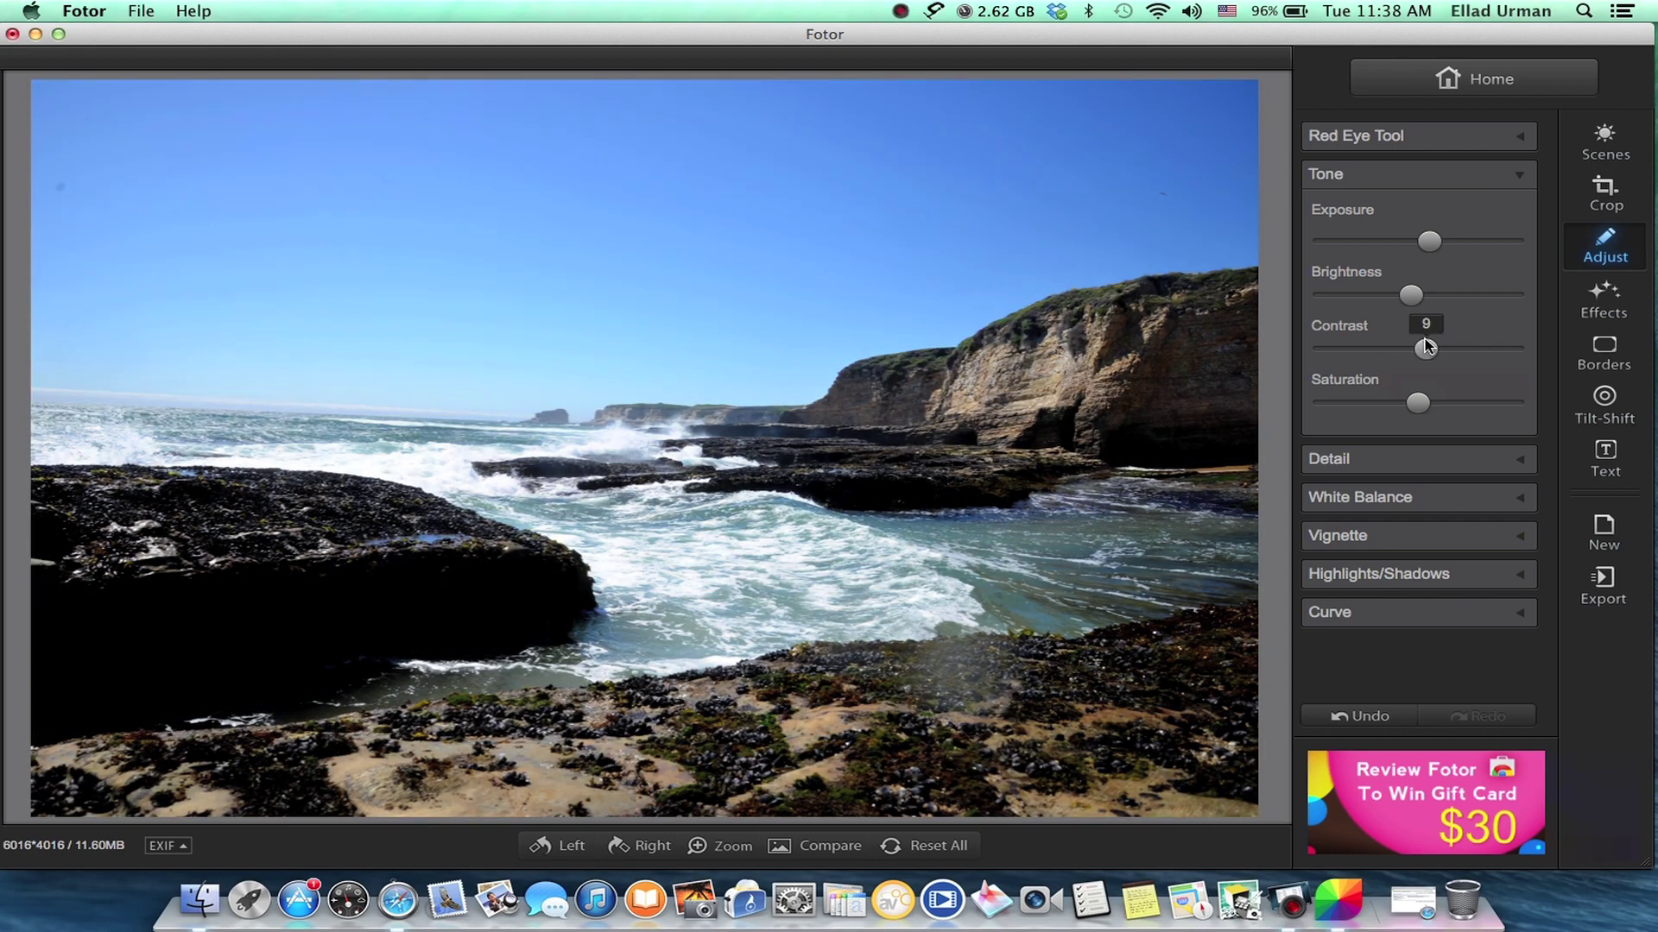
{"action": "left_click_drag", "start_coordinate": [1418, 402], "coordinate": [1458, 403]}
Sharpen the photo's detail and cool the white balance temperature to -15
{"action": "left_click", "coordinate": [1394, 458]}
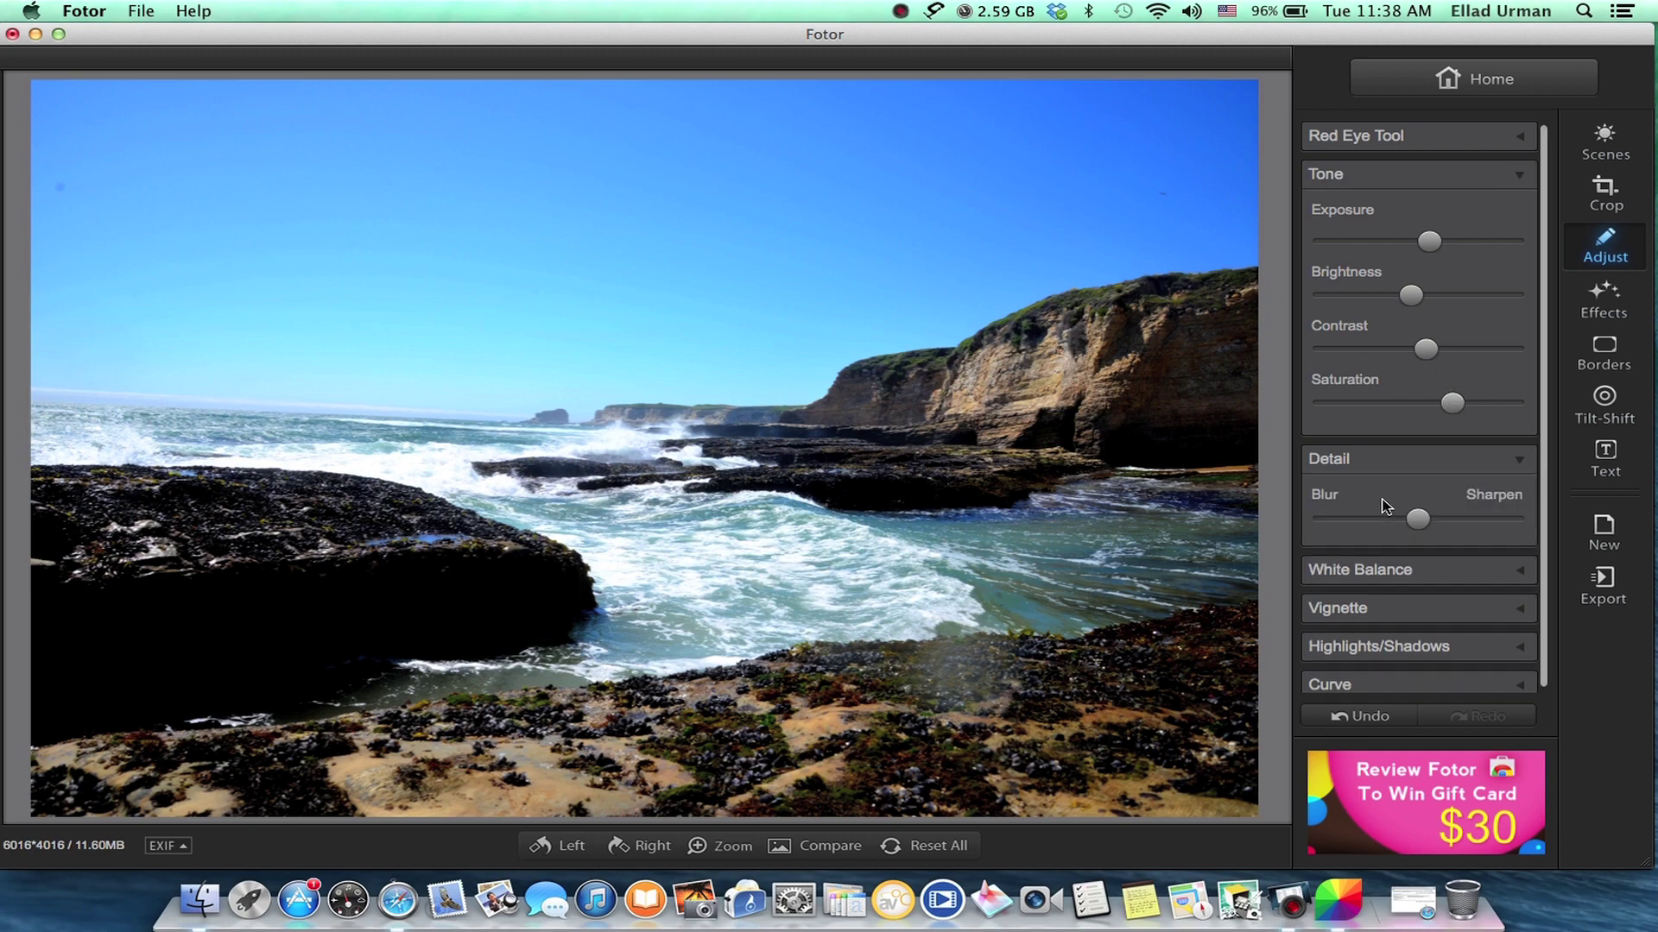
{"action": "left_click_drag", "start_coordinate": [1411, 518], "coordinate": [1503, 525]}
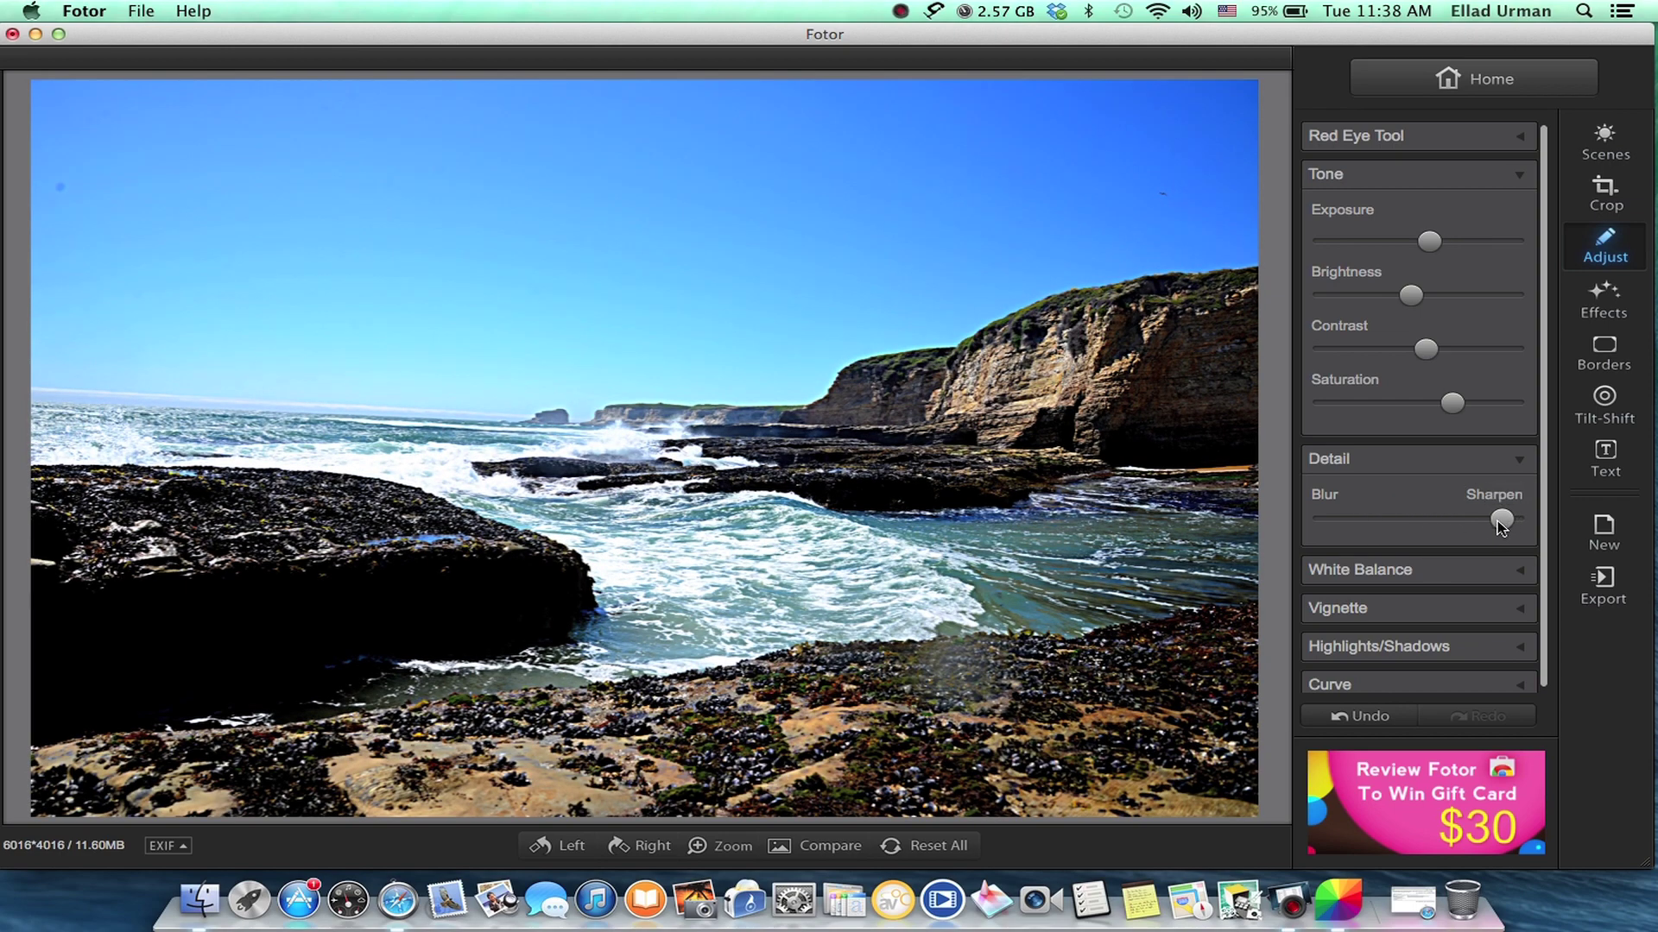
{"action": "left_click", "coordinate": [1437, 464]}
{"action": "left_click", "coordinate": [1417, 500]}
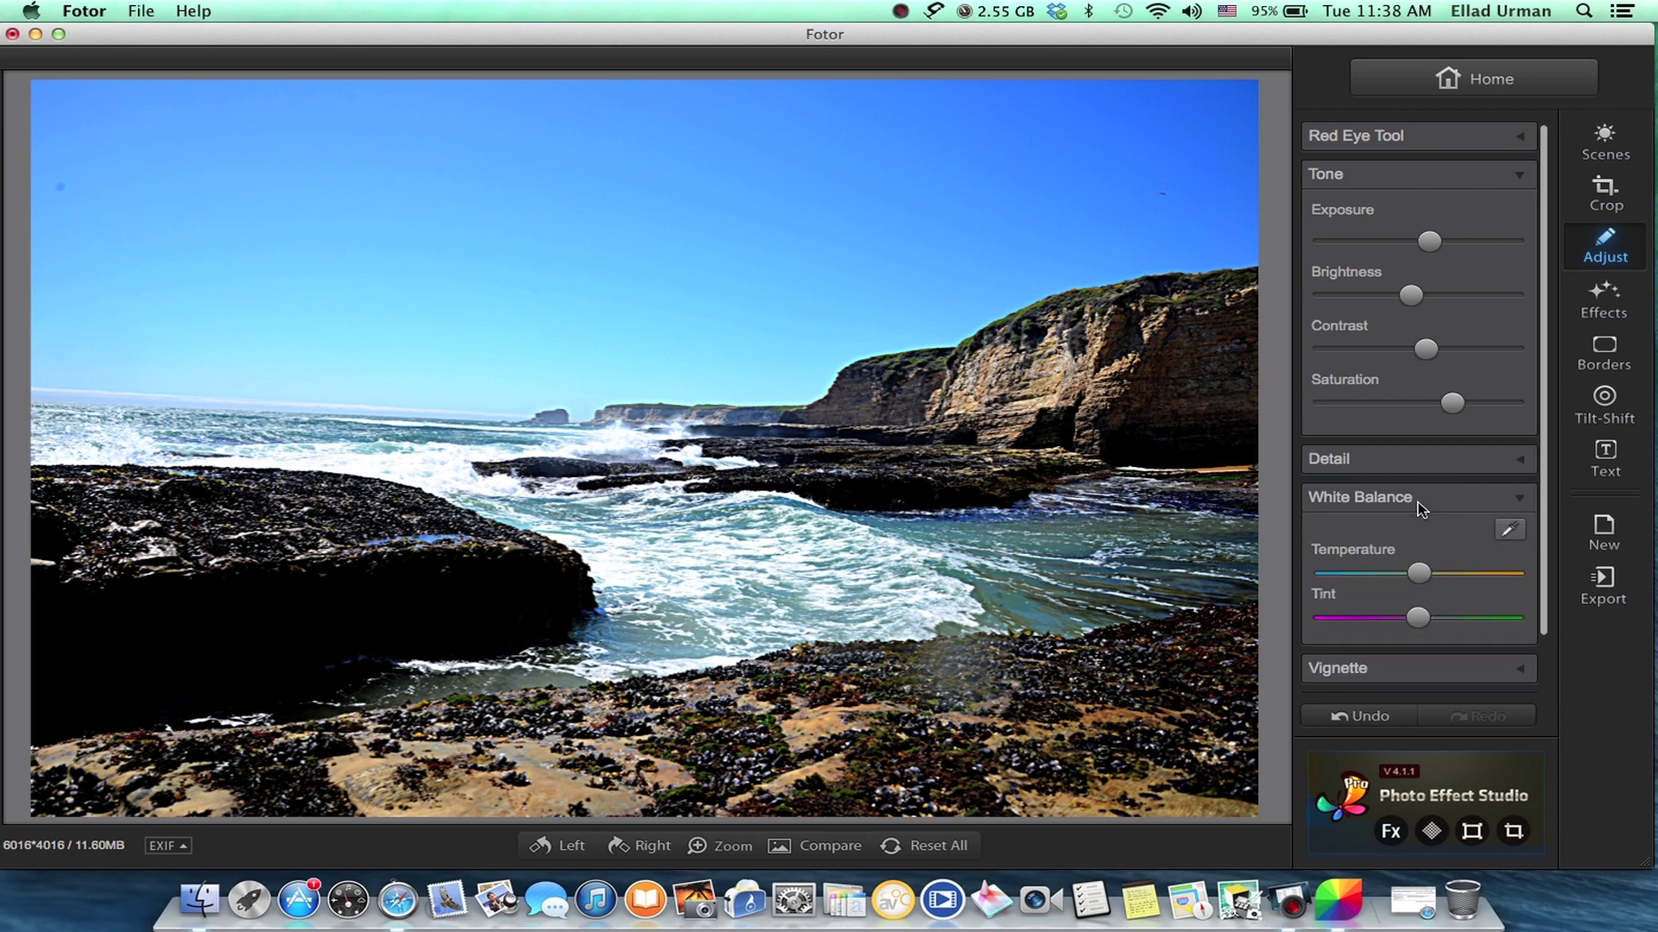
{"action": "mouse_move", "coordinate": [1419, 574]}
{"action": "left_mouse_down"}
{"action": "mouse_move", "coordinate": [1395, 578]}
{"action": "mouse_move", "coordinate": [1437, 579]}
{"action": "mouse_move", "coordinate": [1406, 576]}
{"action": "left_mouse_up"}
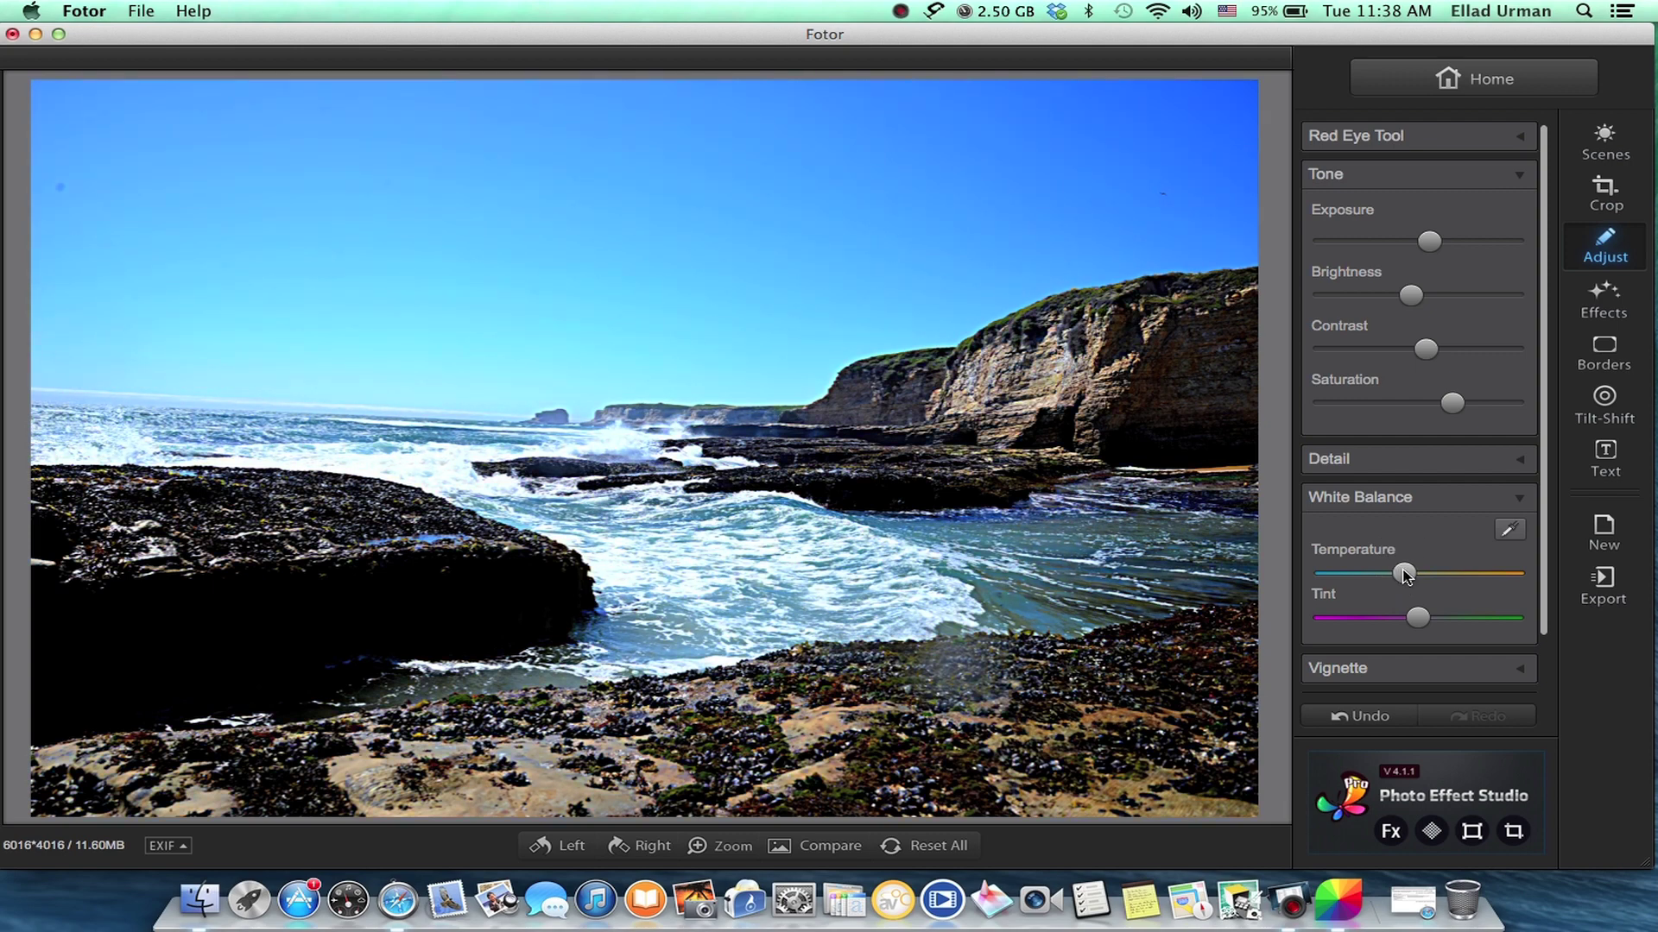
Add a dark vignette around the photo's edges
{"action": "left_click", "coordinate": [1418, 499]}
{"action": "left_click", "coordinate": [1393, 536]}
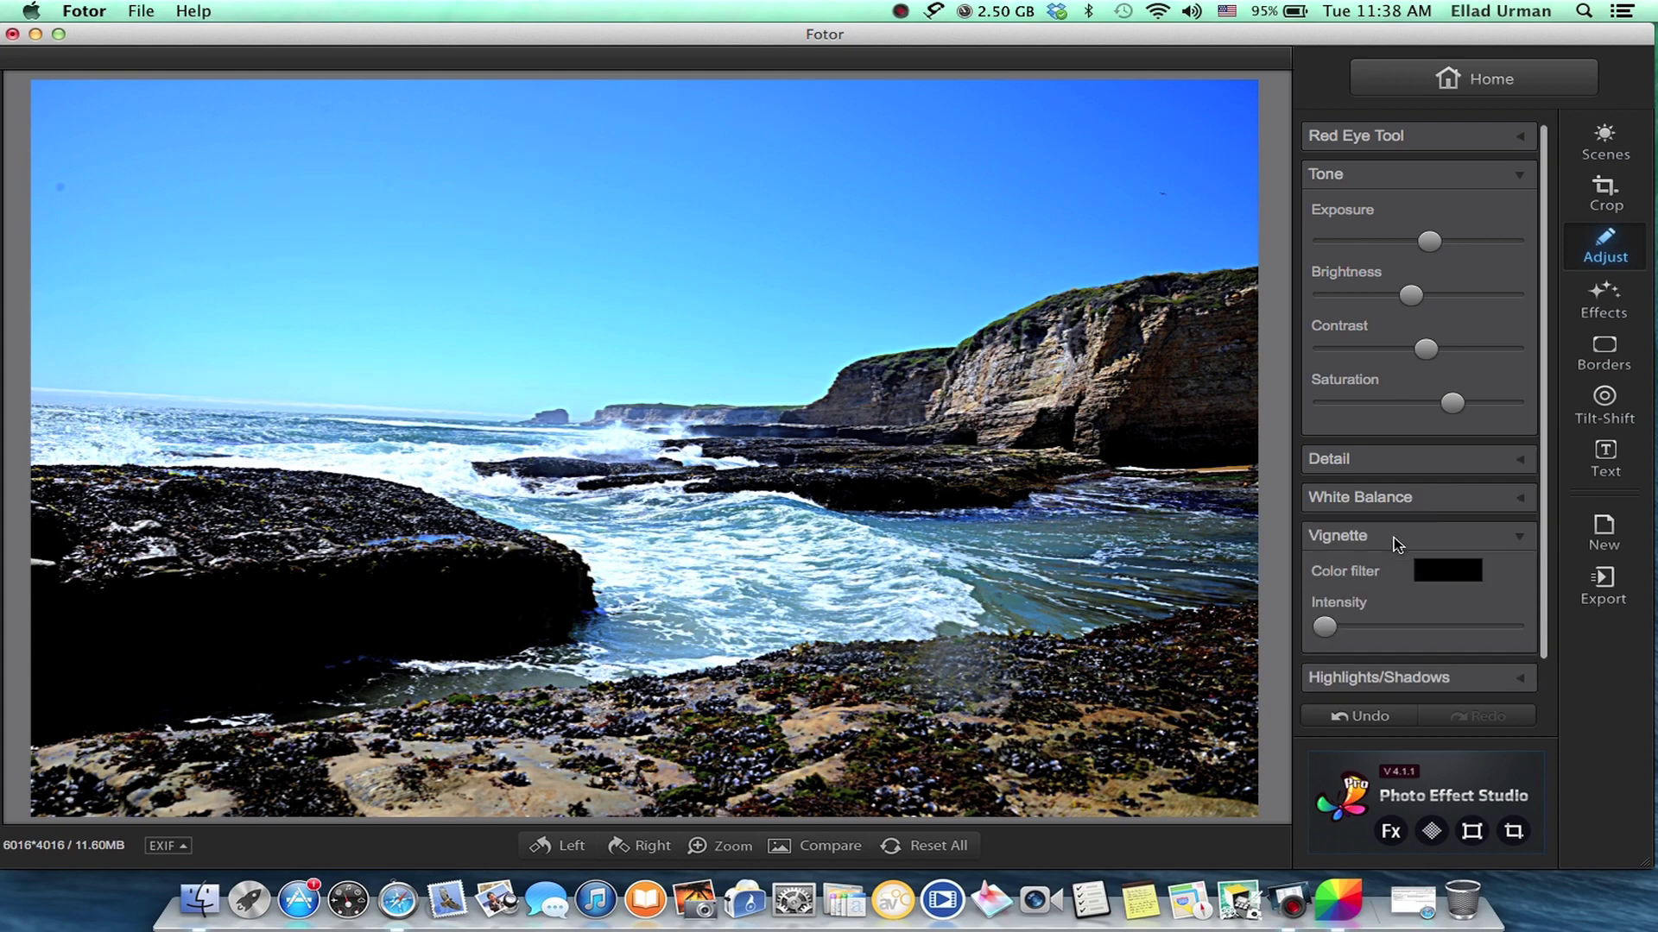
{"action": "scroll", "coordinate": [1387, 552], "scroll_direction": "down", "scroll_amount": 2}
{"action": "left_click_drag", "start_coordinate": [1335, 591], "coordinate": [1433, 595]}
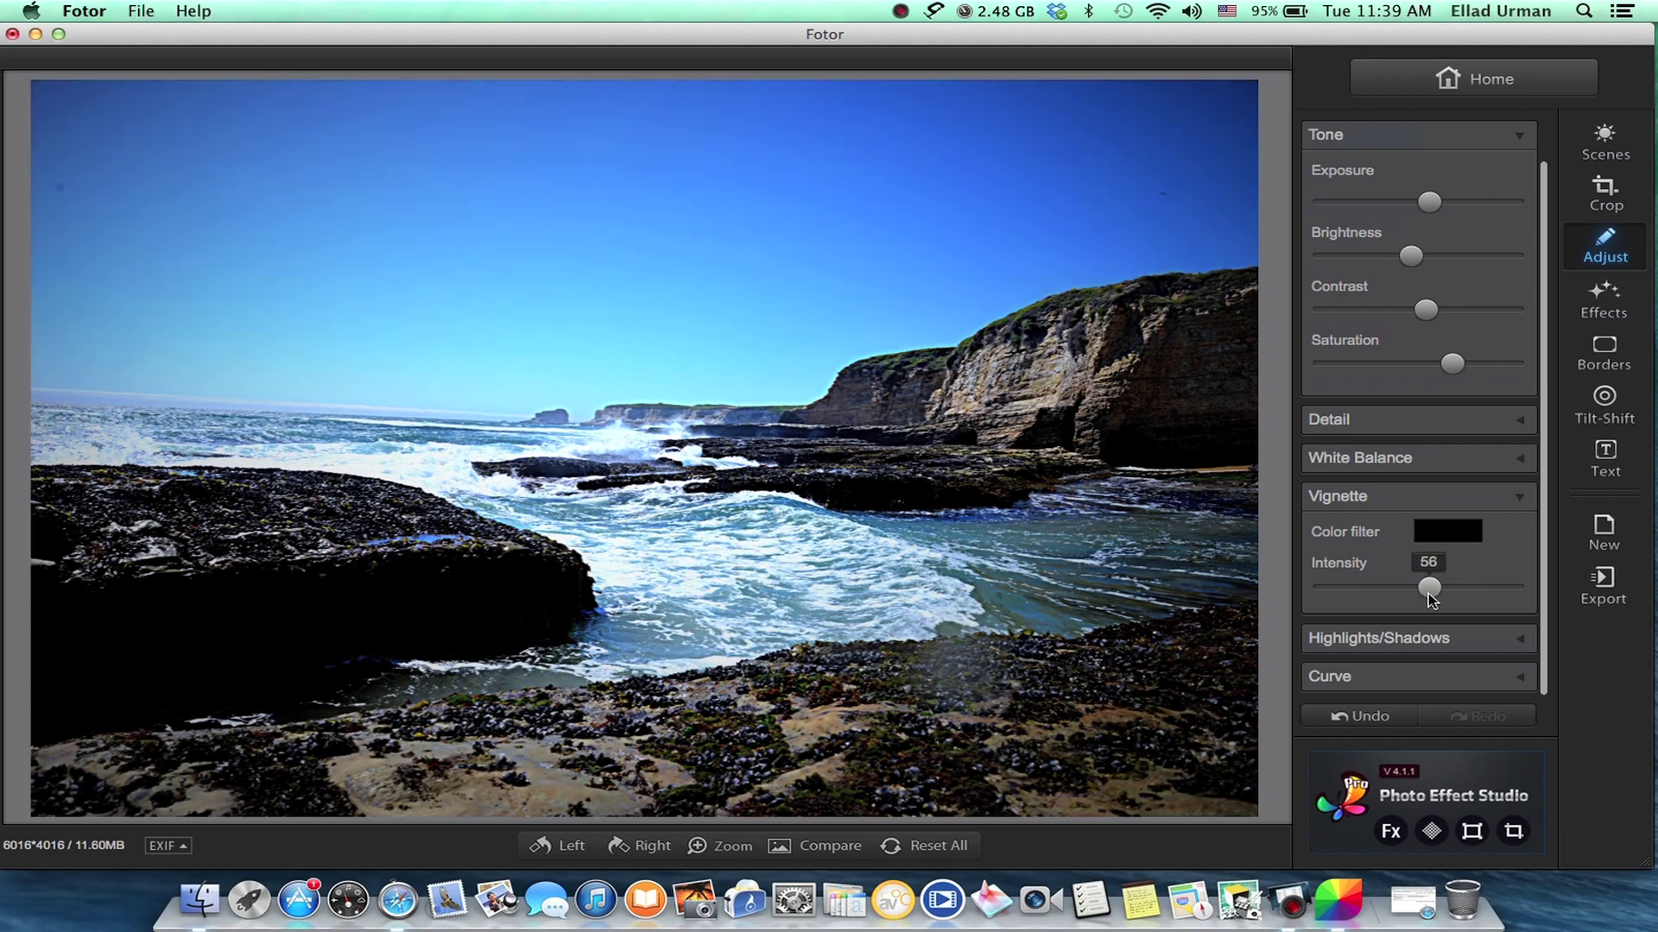
{"action": "left_click", "coordinate": [1347, 501]}
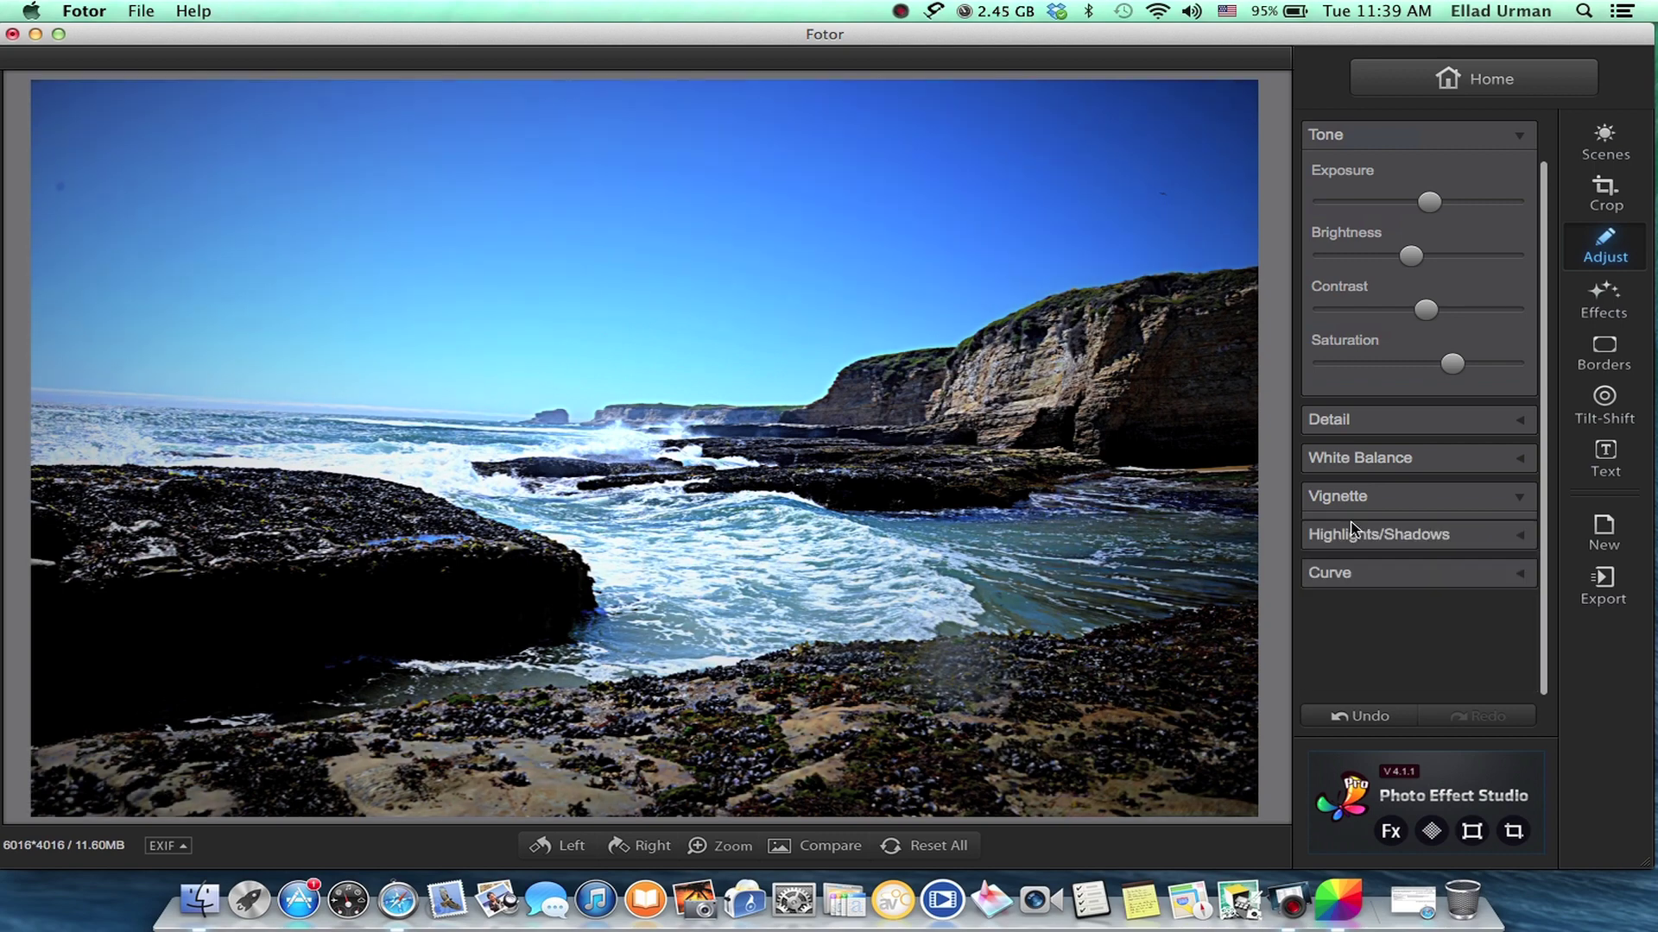
Adjust the shadows and raise the highlights slightly
{"action": "left_click", "coordinate": [1355, 577]}
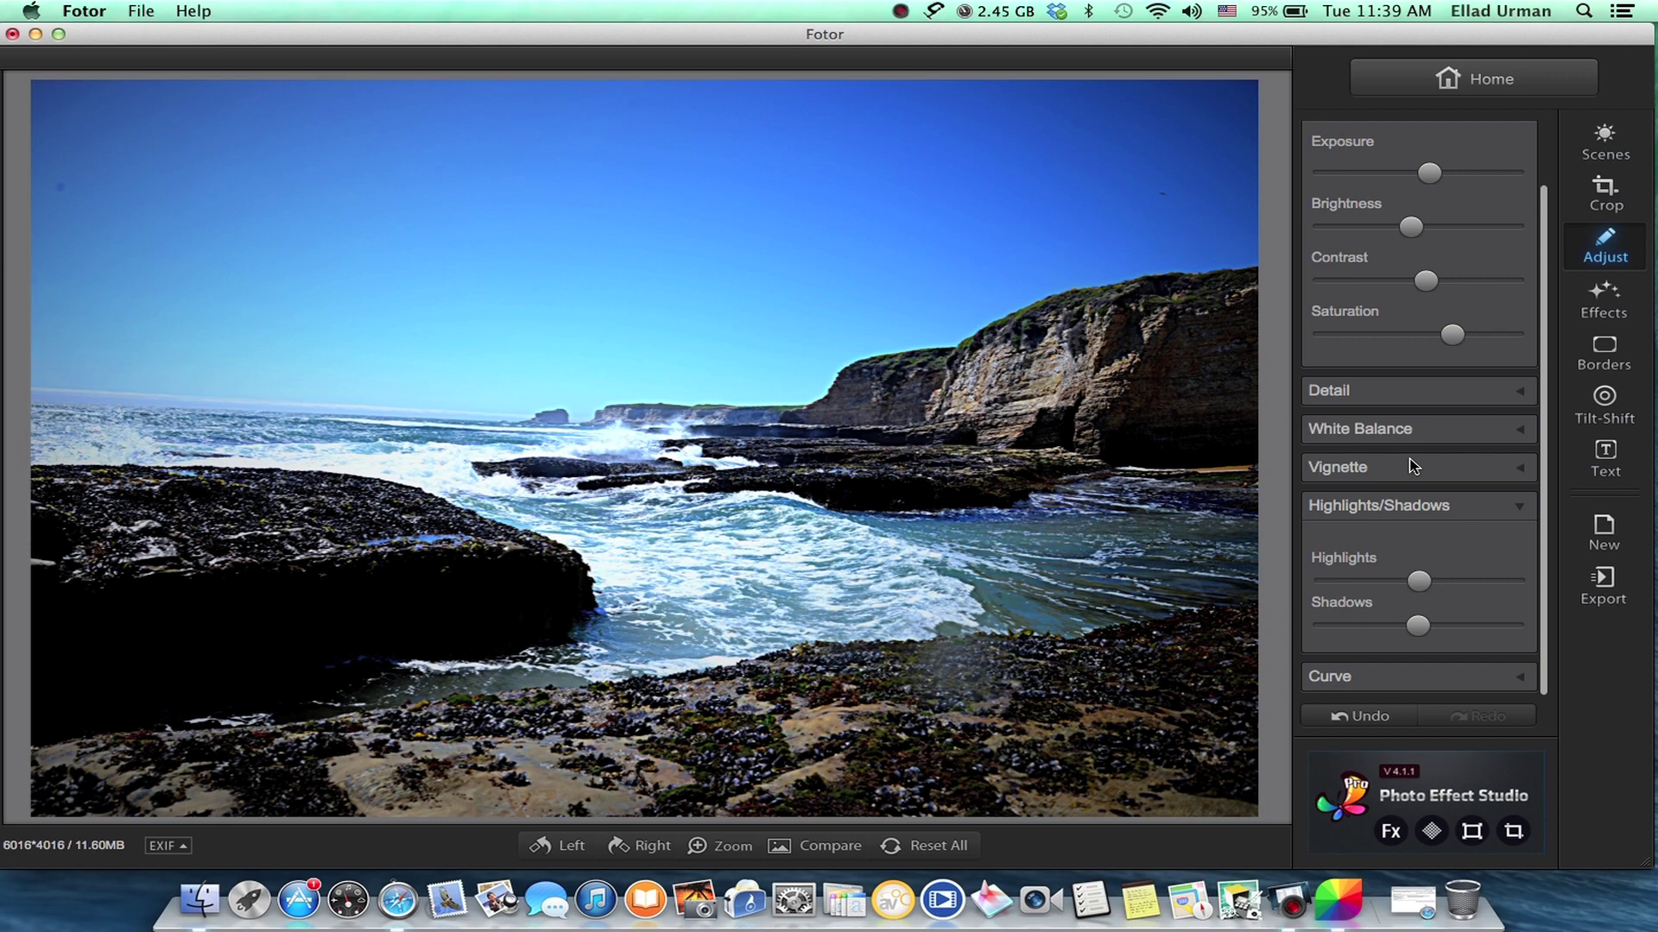
{"action": "left_click_drag", "start_coordinate": [1424, 620], "coordinate": [1399, 633]}
{"action": "left_click", "coordinate": [1459, 626]}
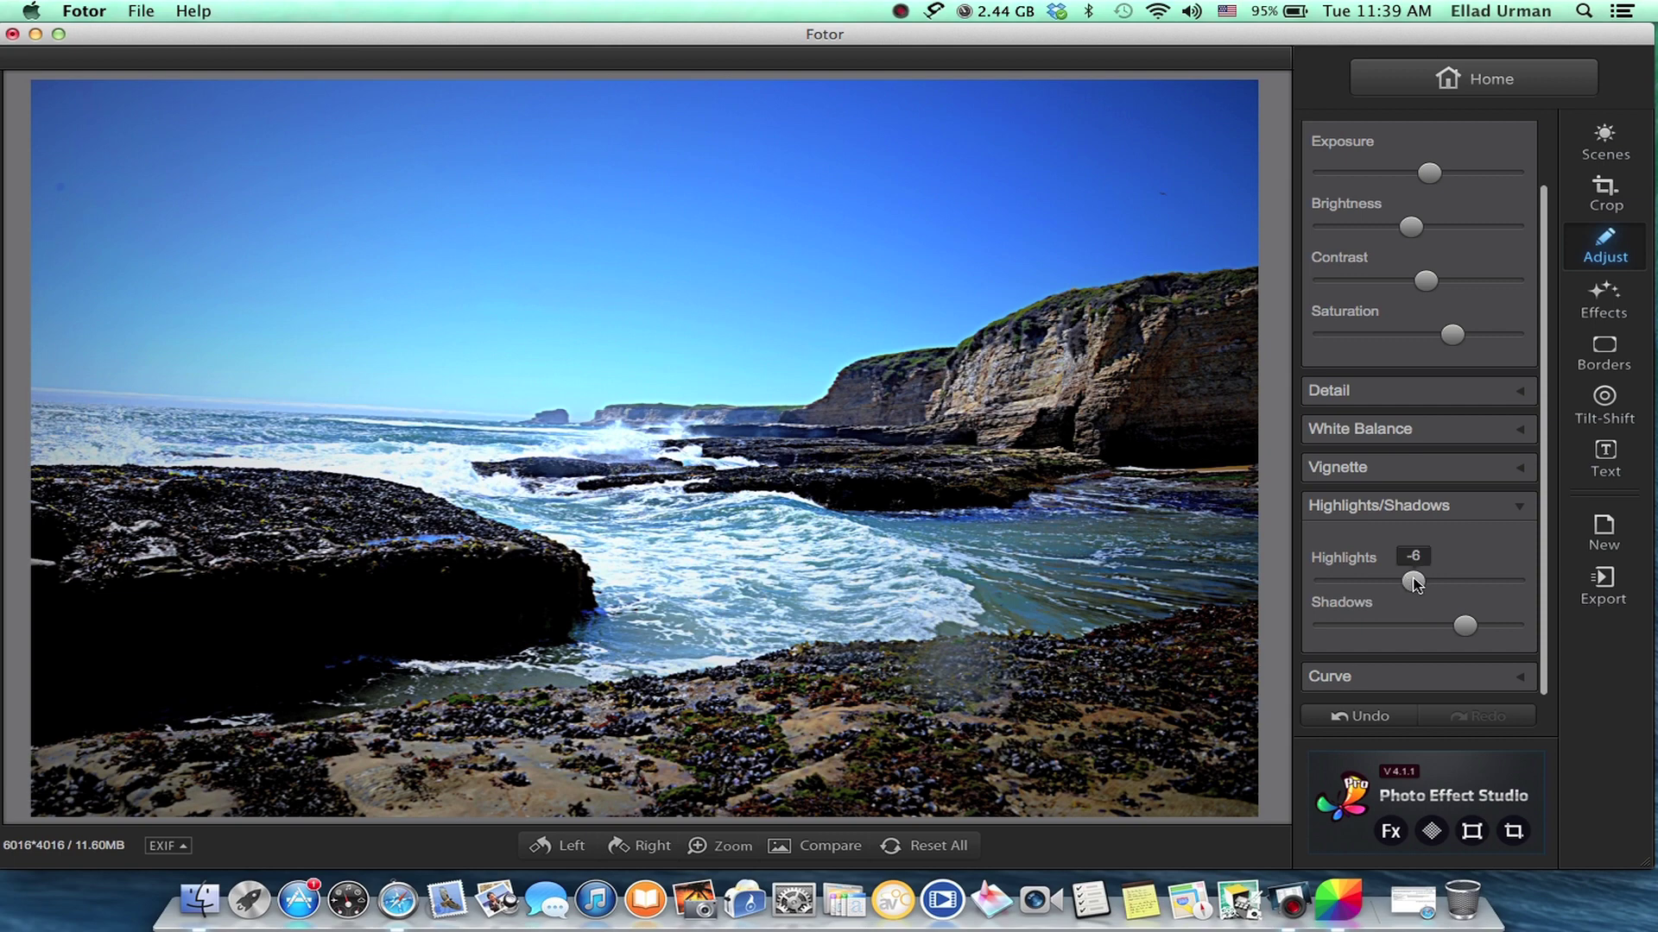
{"action": "left_click_drag", "start_coordinate": [1419, 581], "coordinate": [1443, 584]}
{"action": "left_click", "coordinate": [1444, 582]}
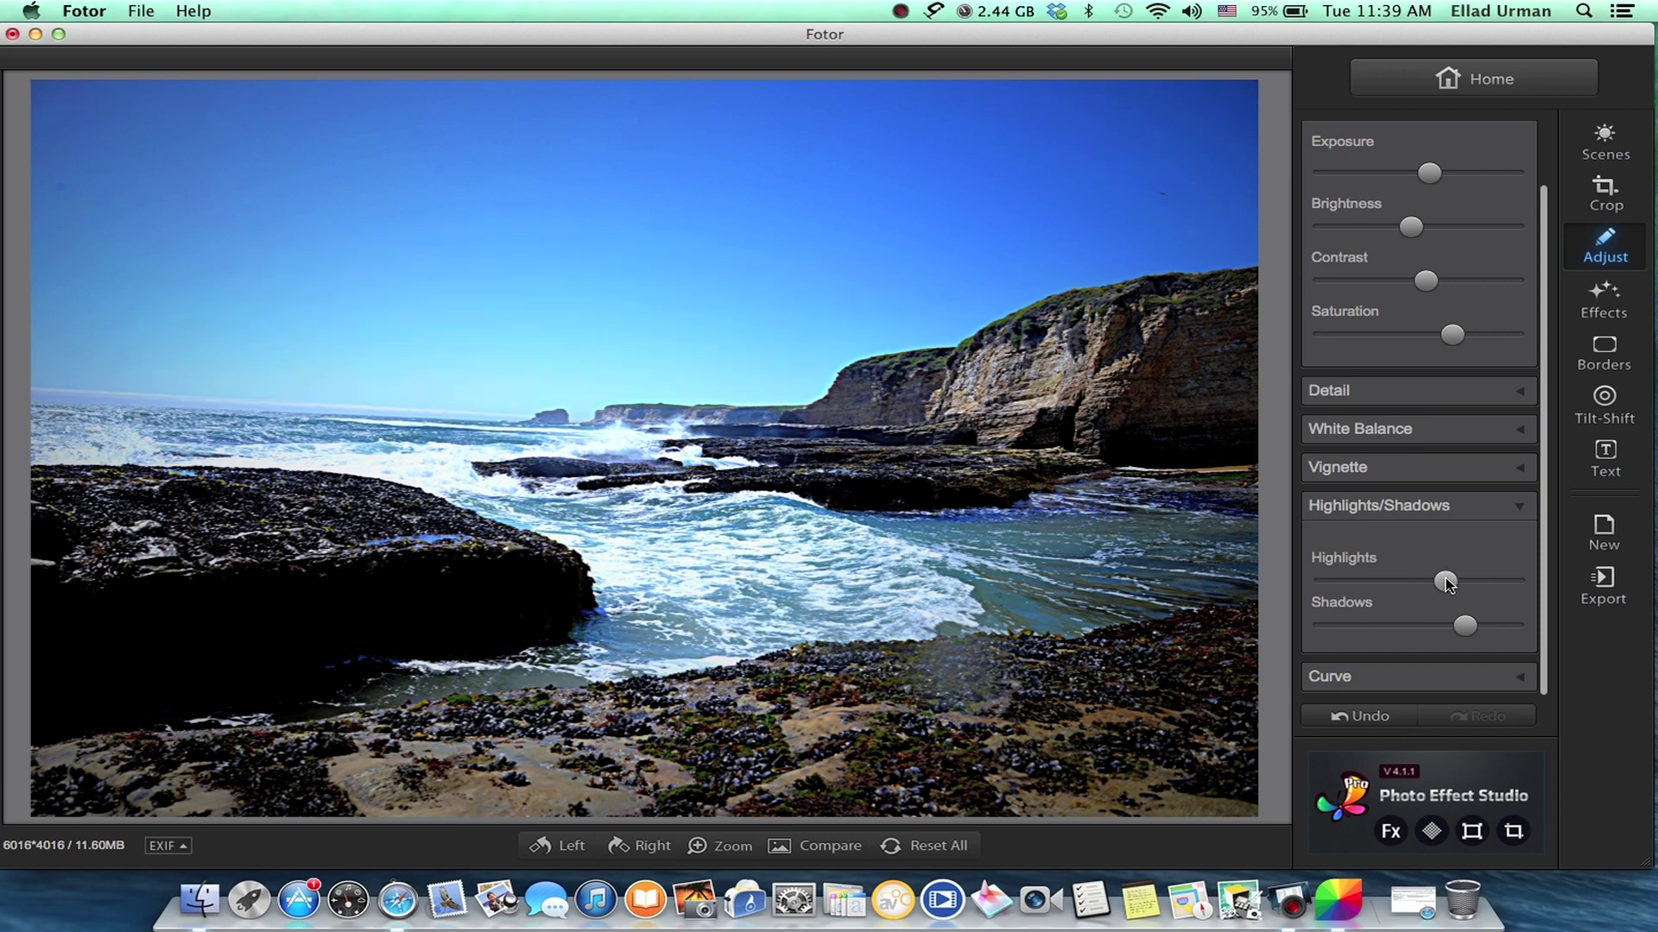
{"action": "left_click", "coordinate": [1387, 507]}
Bend the tone curve into an S-shape for stronger contrast
{"action": "left_click", "coordinate": [1370, 614]}
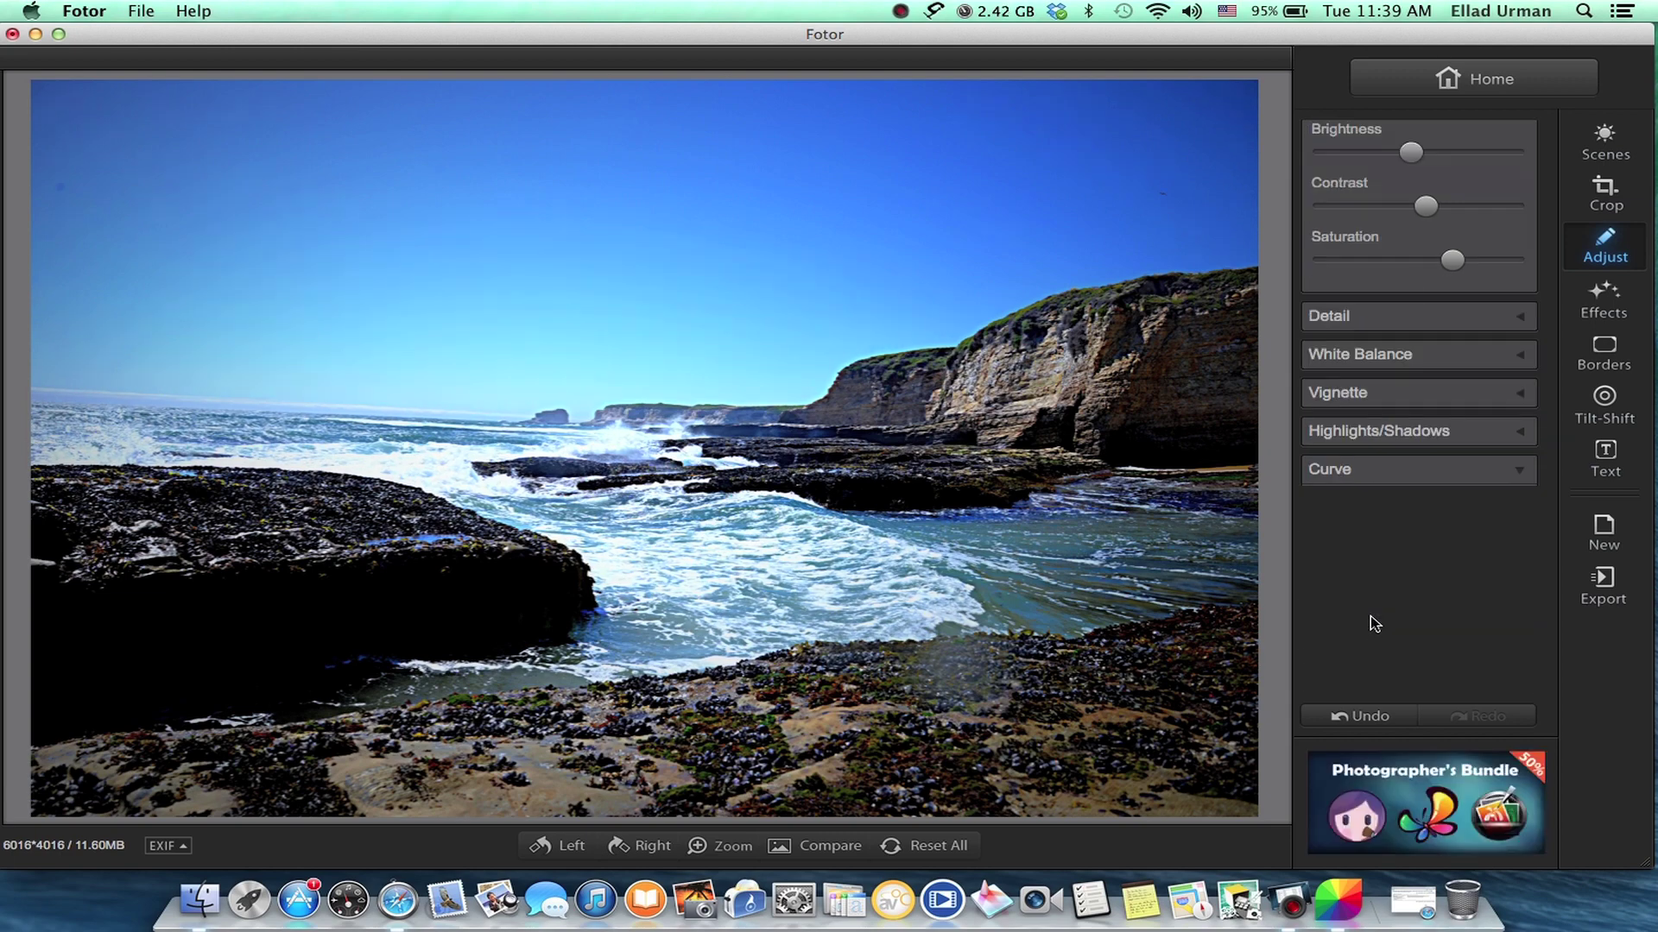
{"action": "left_click_drag", "start_coordinate": [1448, 552], "coordinate": [1436, 526]}
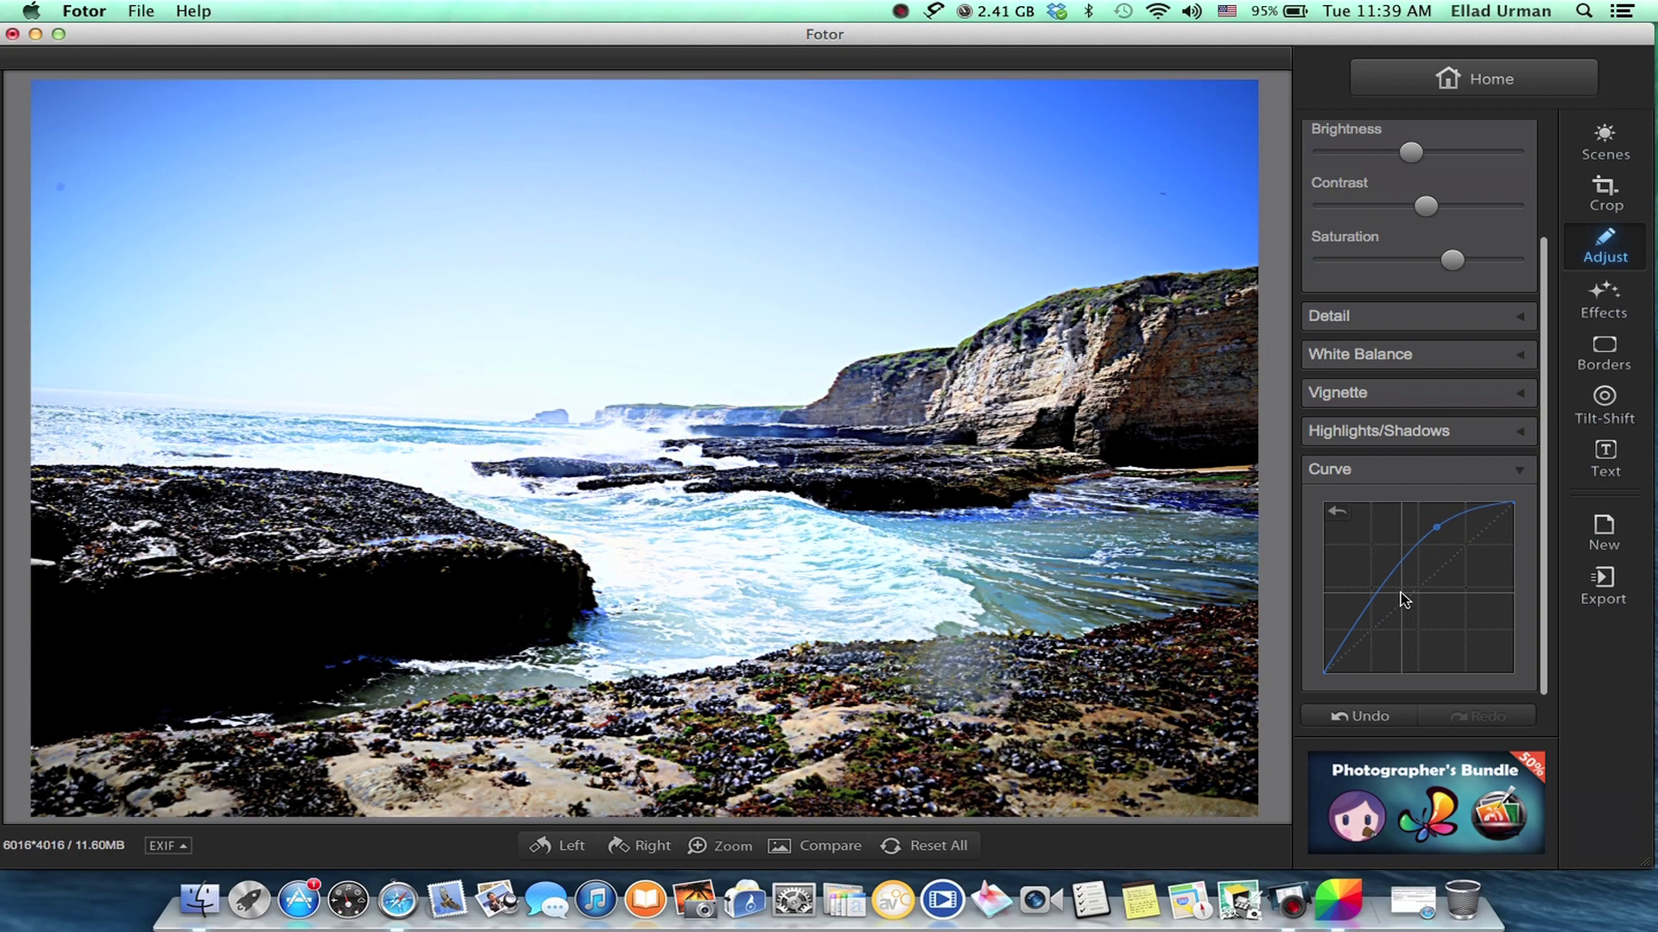
{"action": "left_click_drag", "start_coordinate": [1400, 593], "coordinate": [1396, 608]}
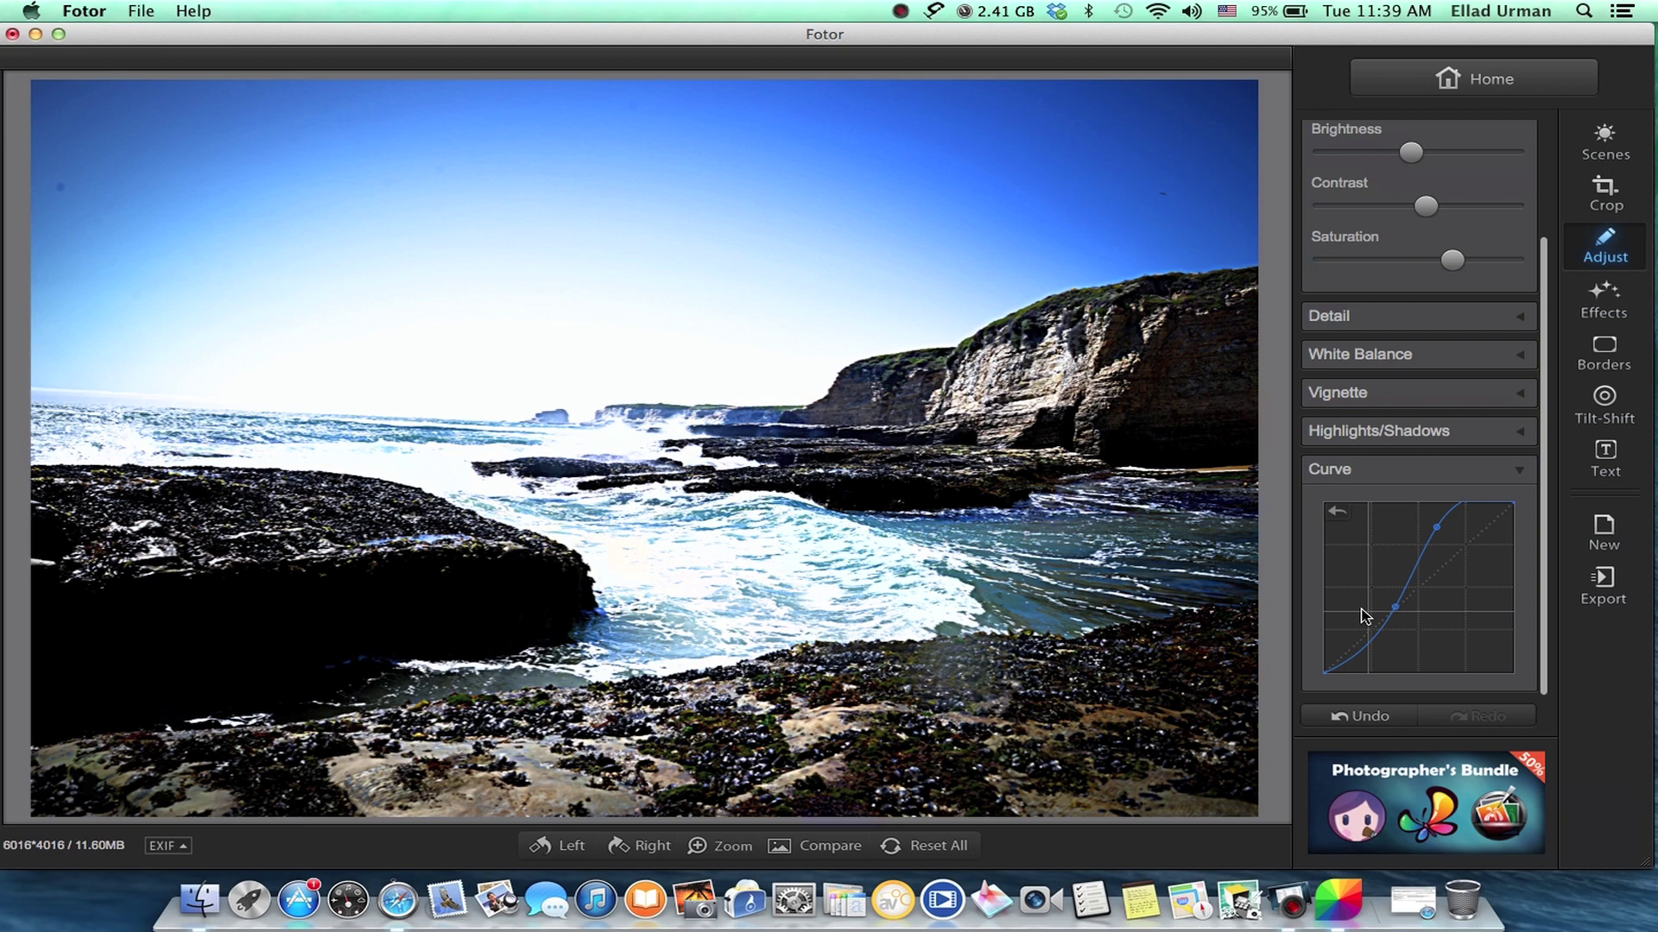
{"action": "left_click", "coordinate": [1374, 472]}
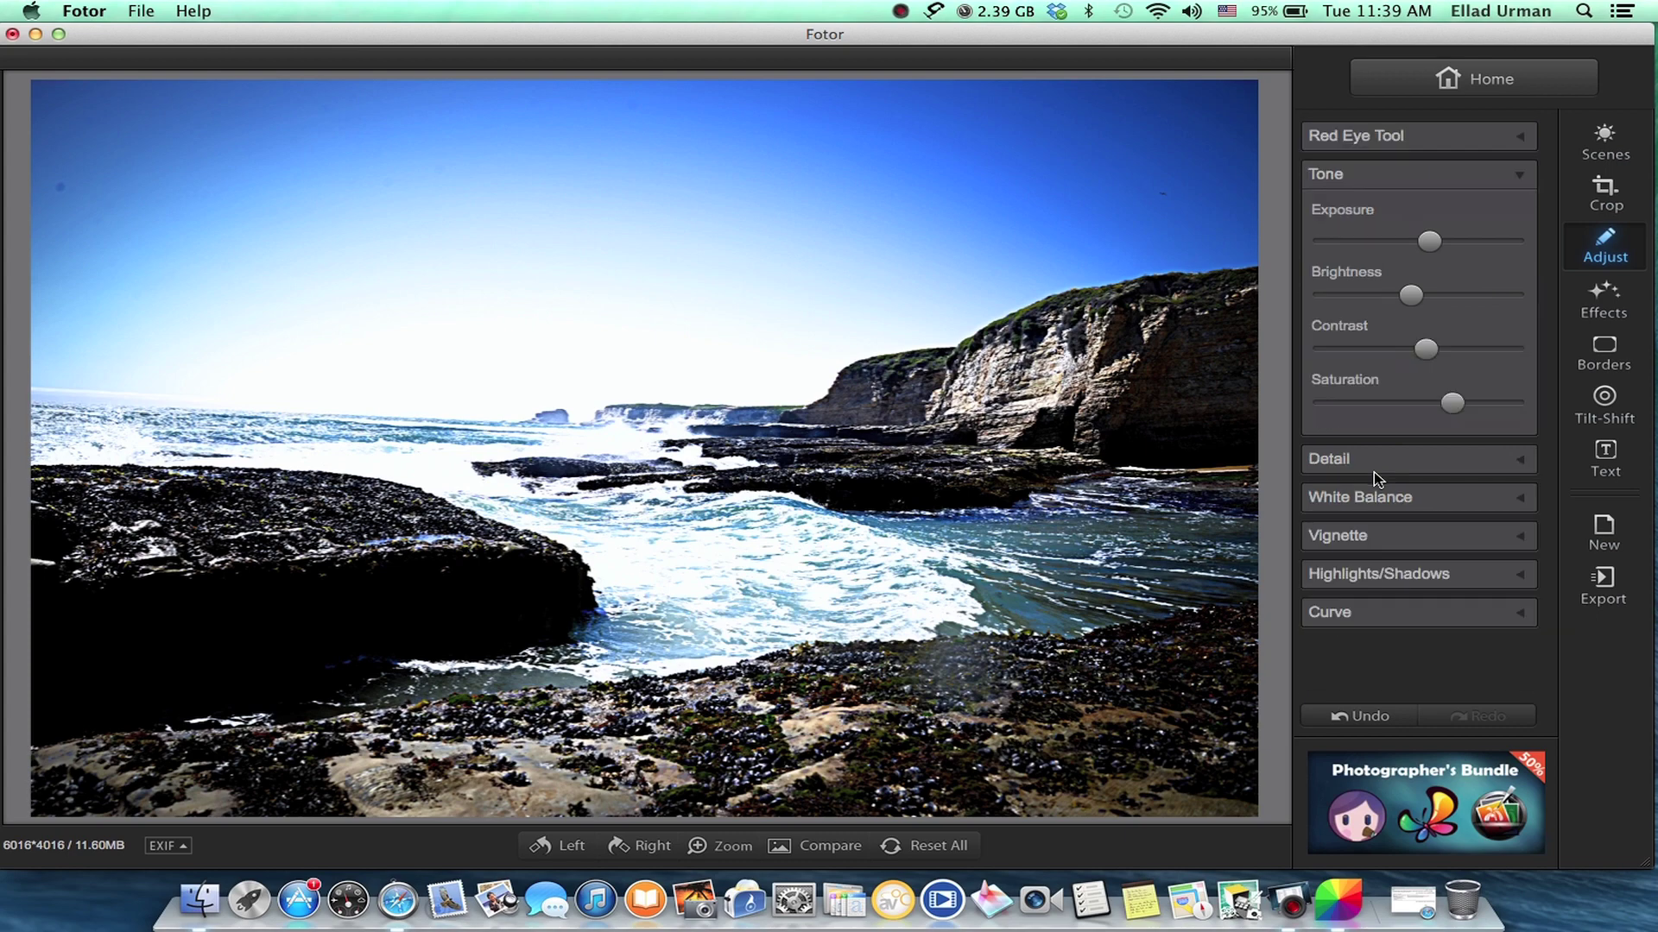
Apply the Classic Red Wash effect, then fade its intensity to zero
{"action": "left_click", "coordinate": [1604, 303]}
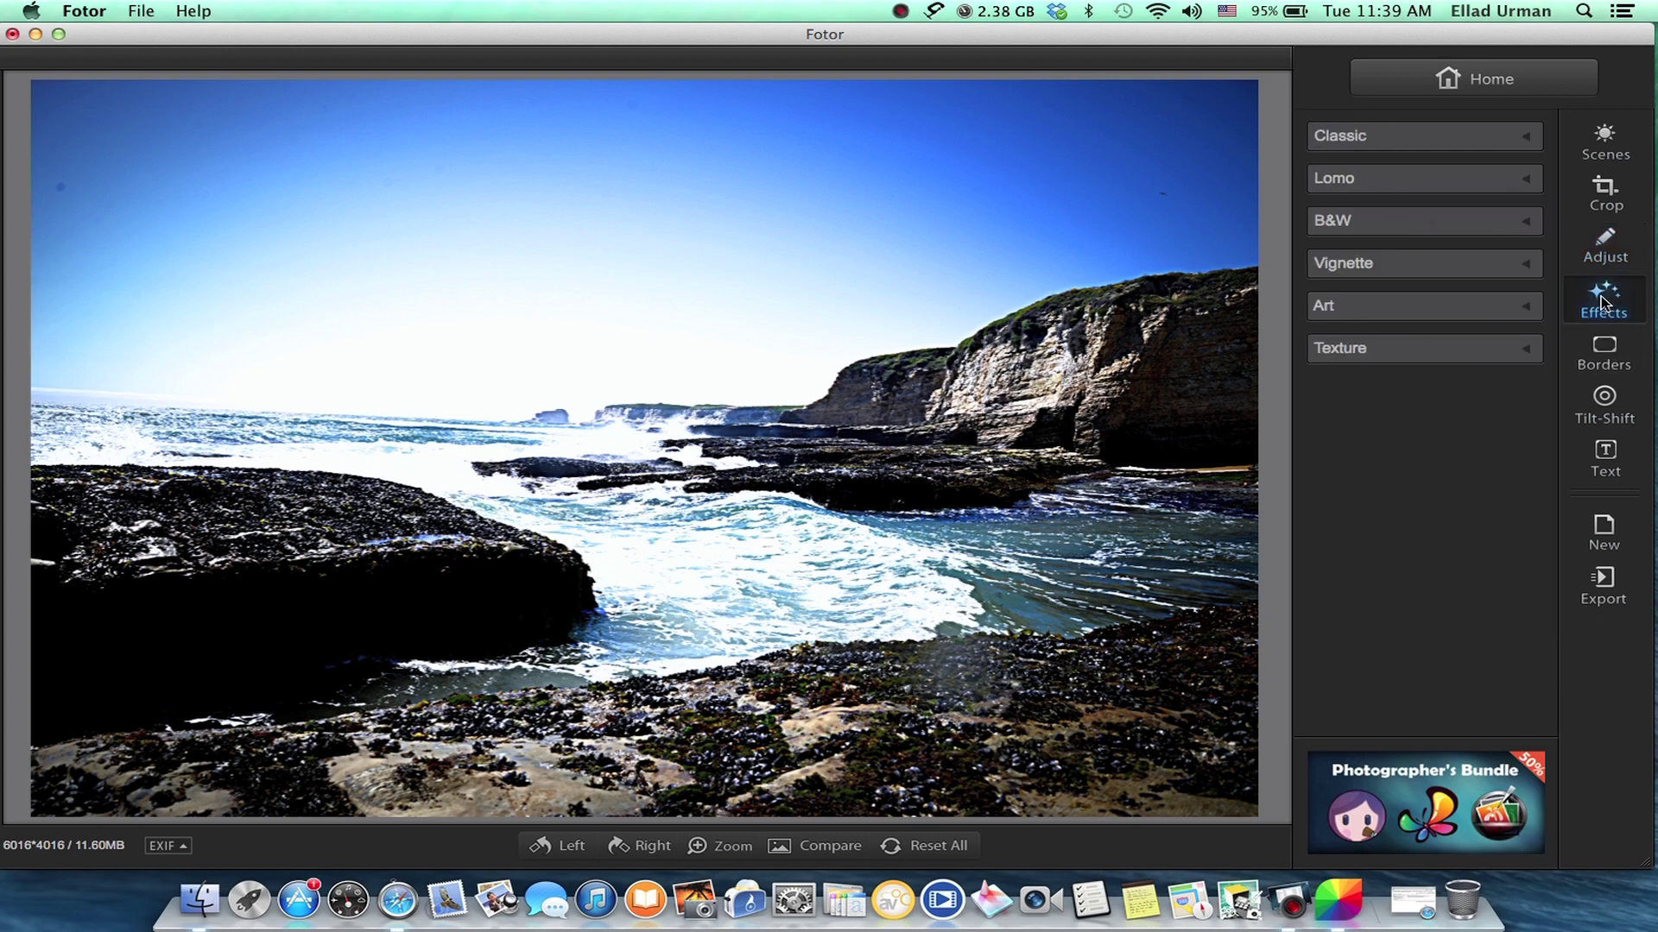
{"action": "left_click", "coordinate": [1391, 138]}
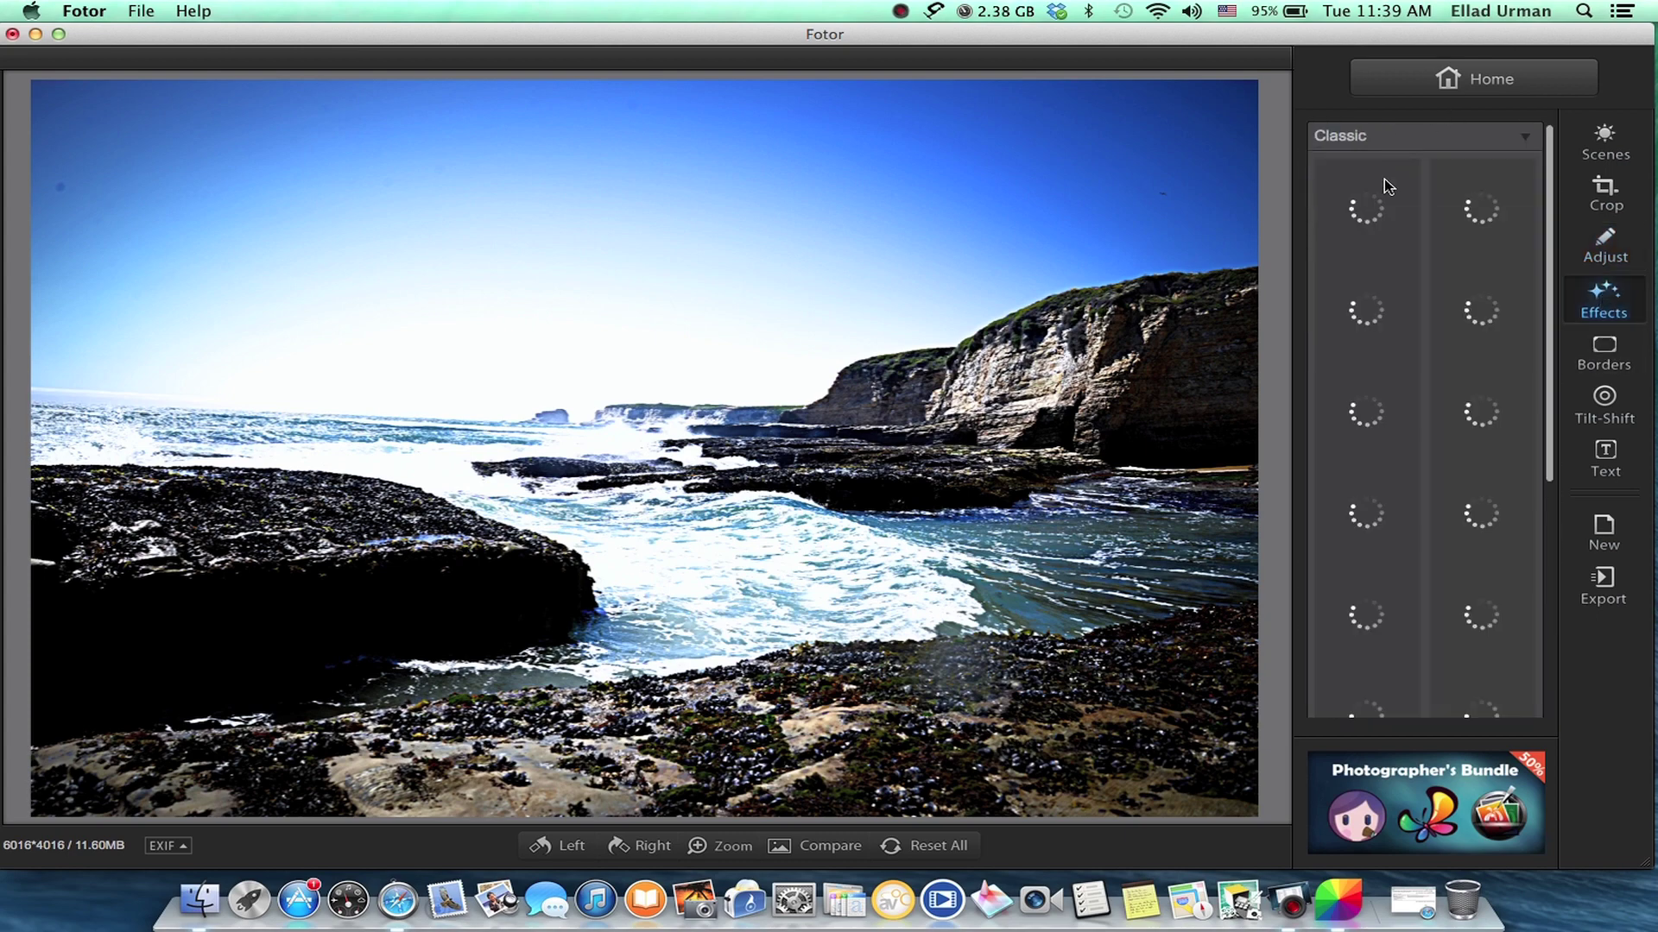
{"action": "scroll", "coordinate": [1403, 341], "scroll_direction": "down", "scroll_amount": 5}
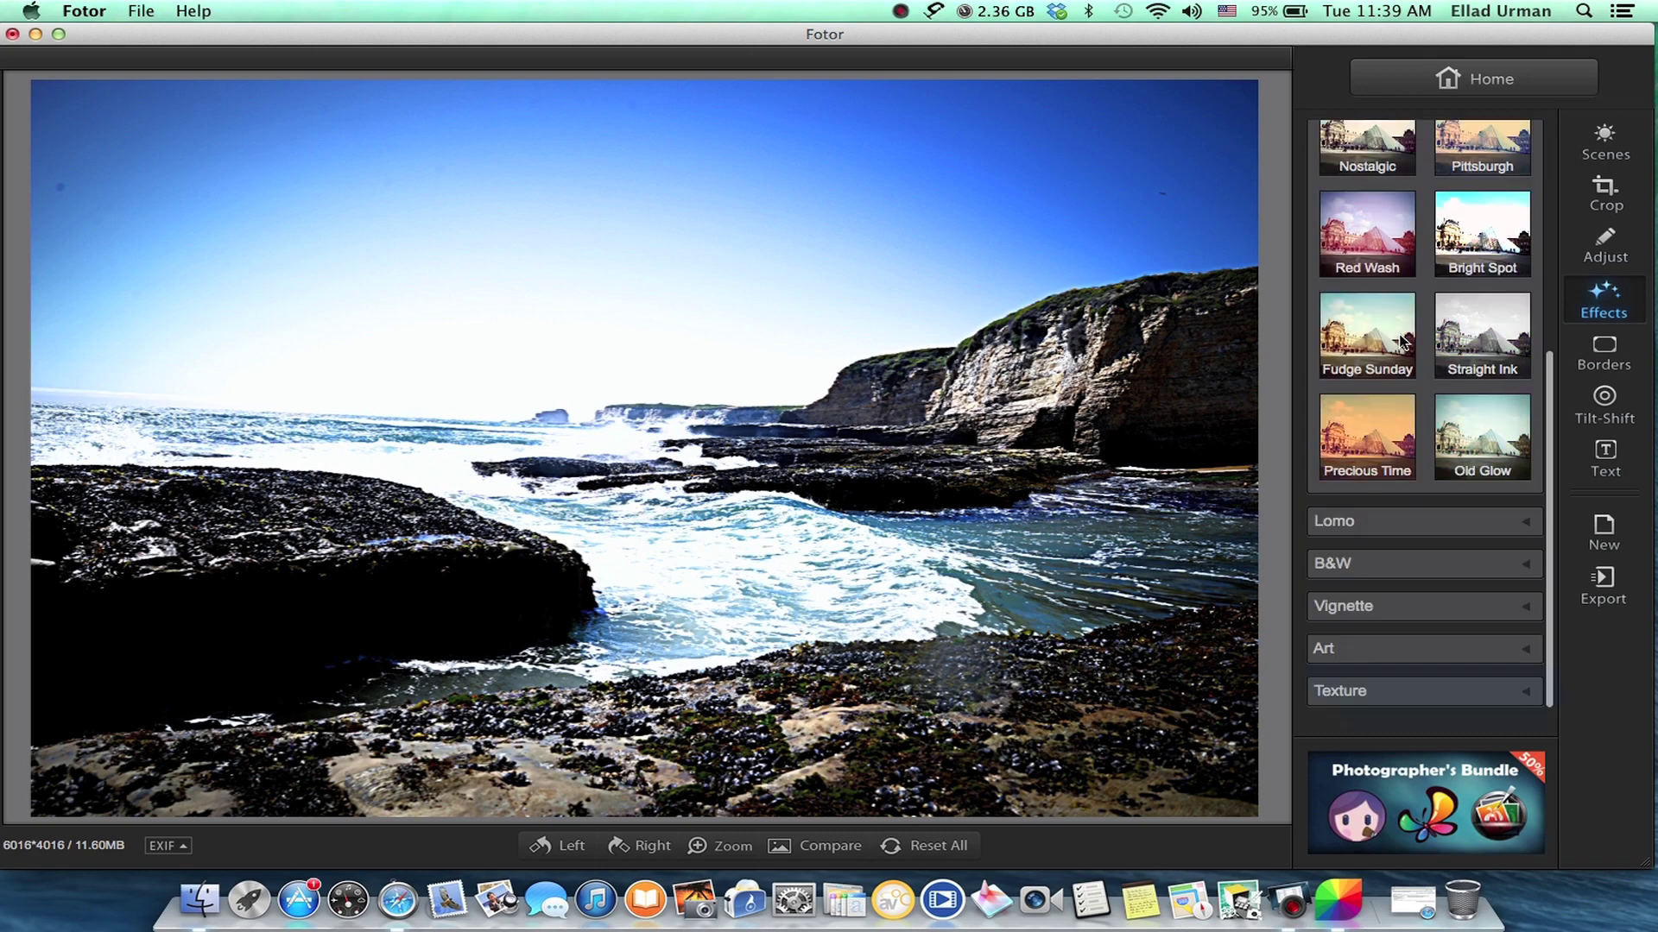
{"action": "scroll", "coordinate": [1400, 343], "scroll_direction": "up", "scroll_amount": 5}
{"action": "scroll", "coordinate": [1372, 362], "scroll_direction": "down", "scroll_amount": 3}
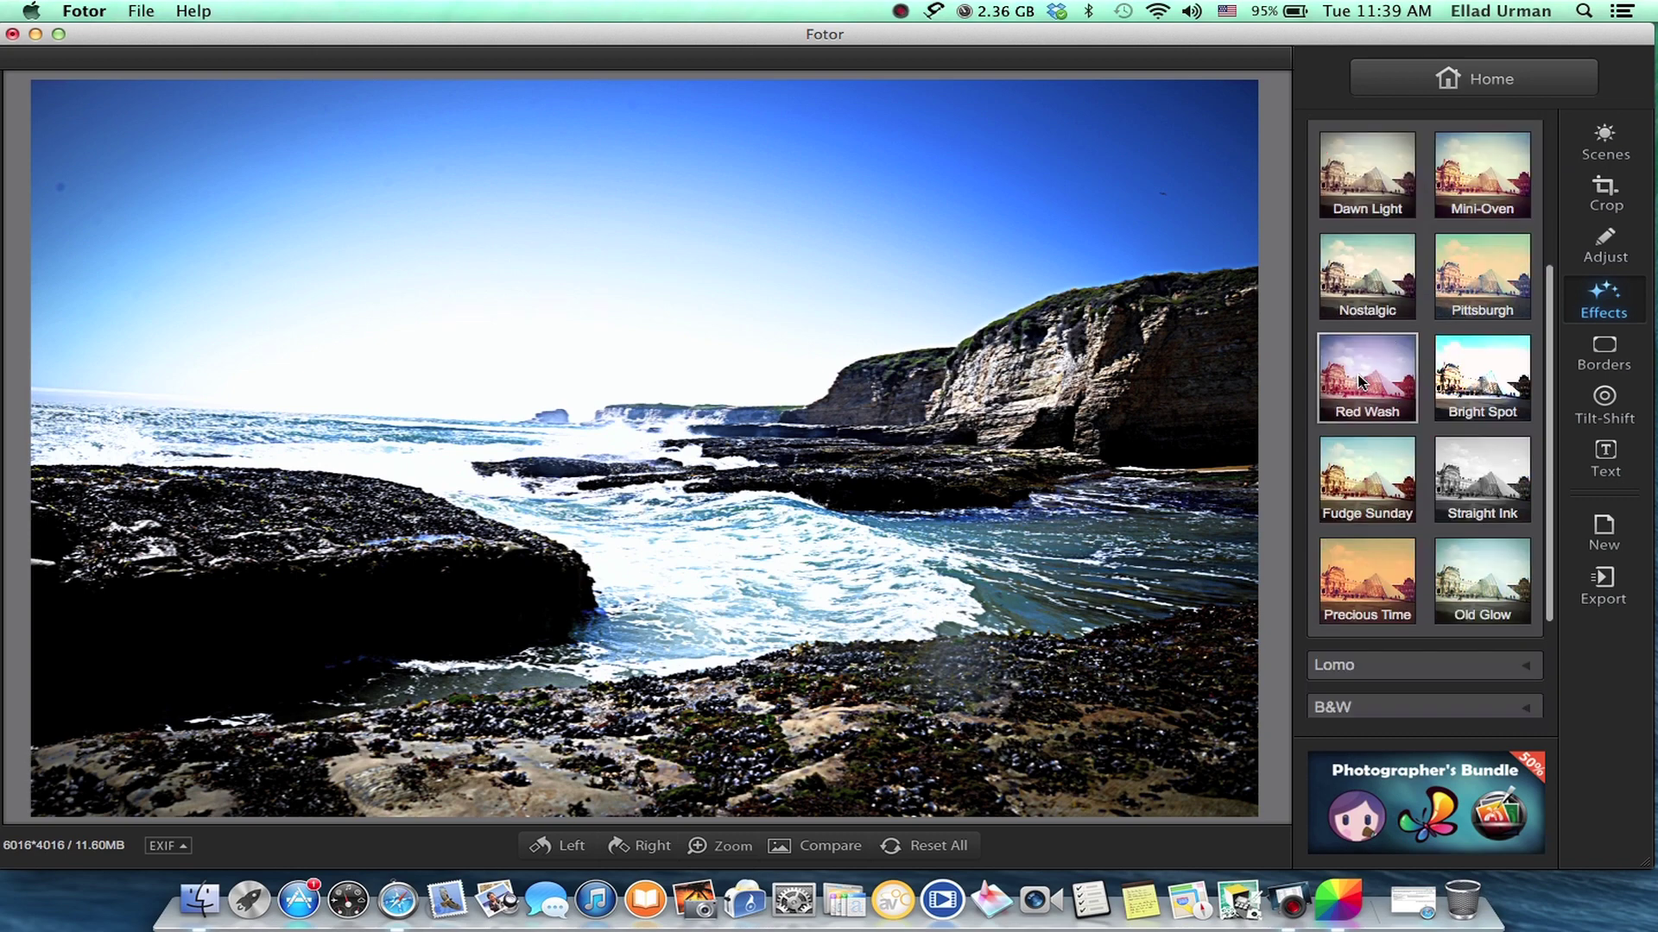
{"action": "left_click", "coordinate": [1360, 381]}
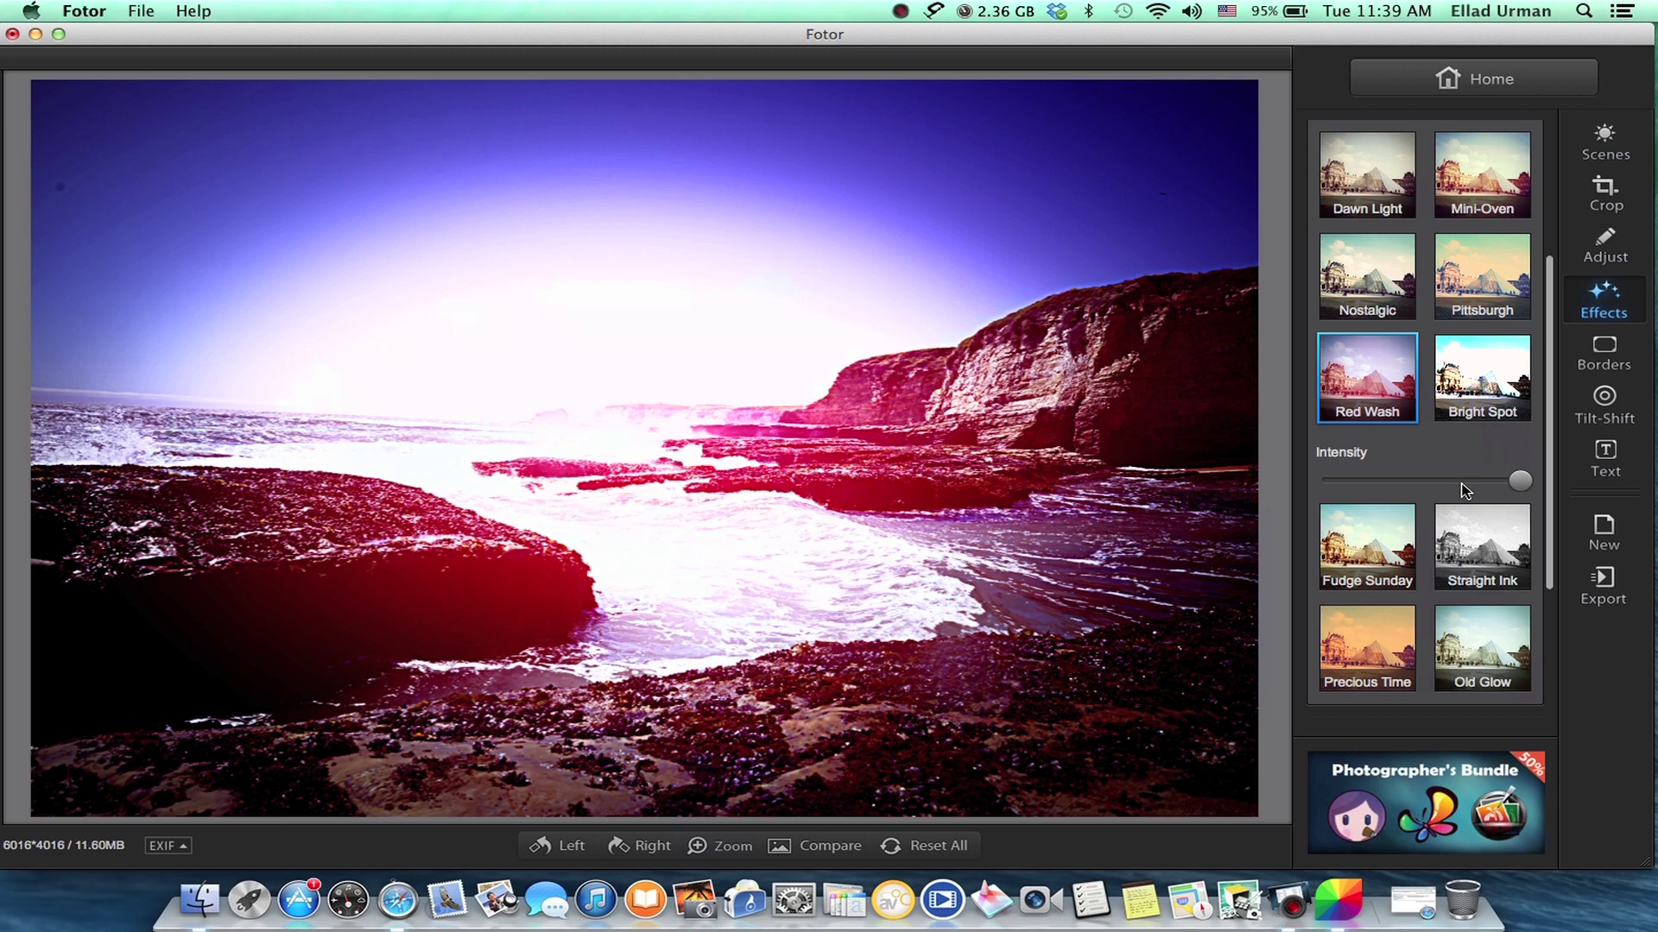
{"action": "left_click_drag", "start_coordinate": [1519, 480], "coordinate": [1394, 491]}
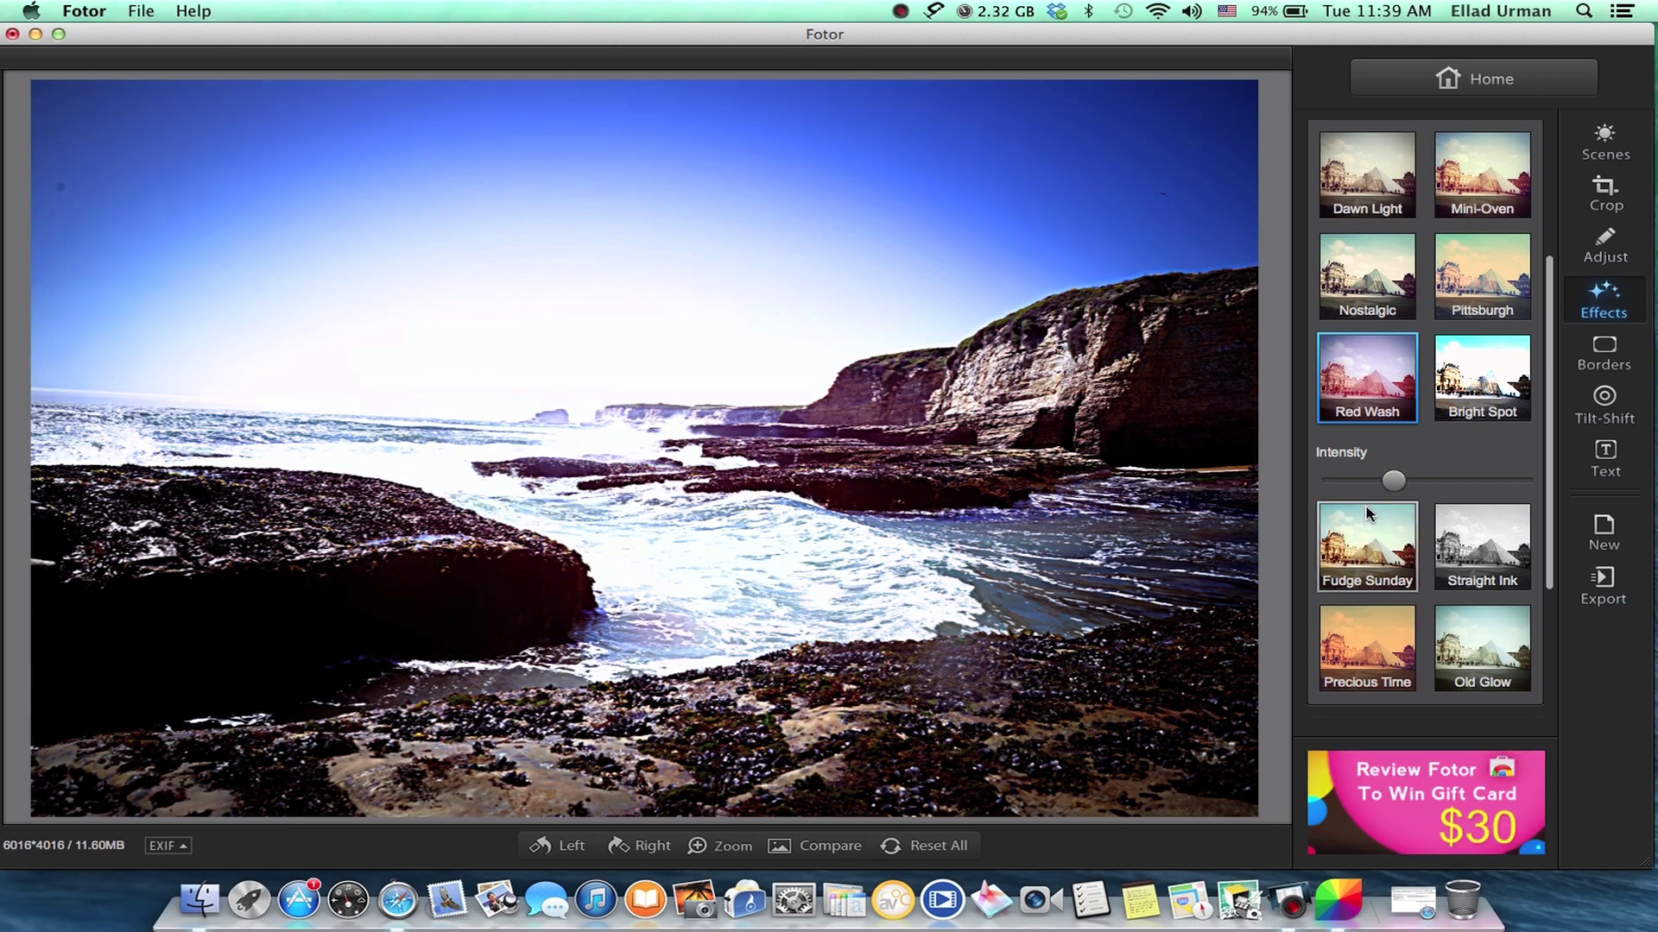
{"action": "left_click_drag", "start_coordinate": [1389, 486], "coordinate": [1298, 487]}
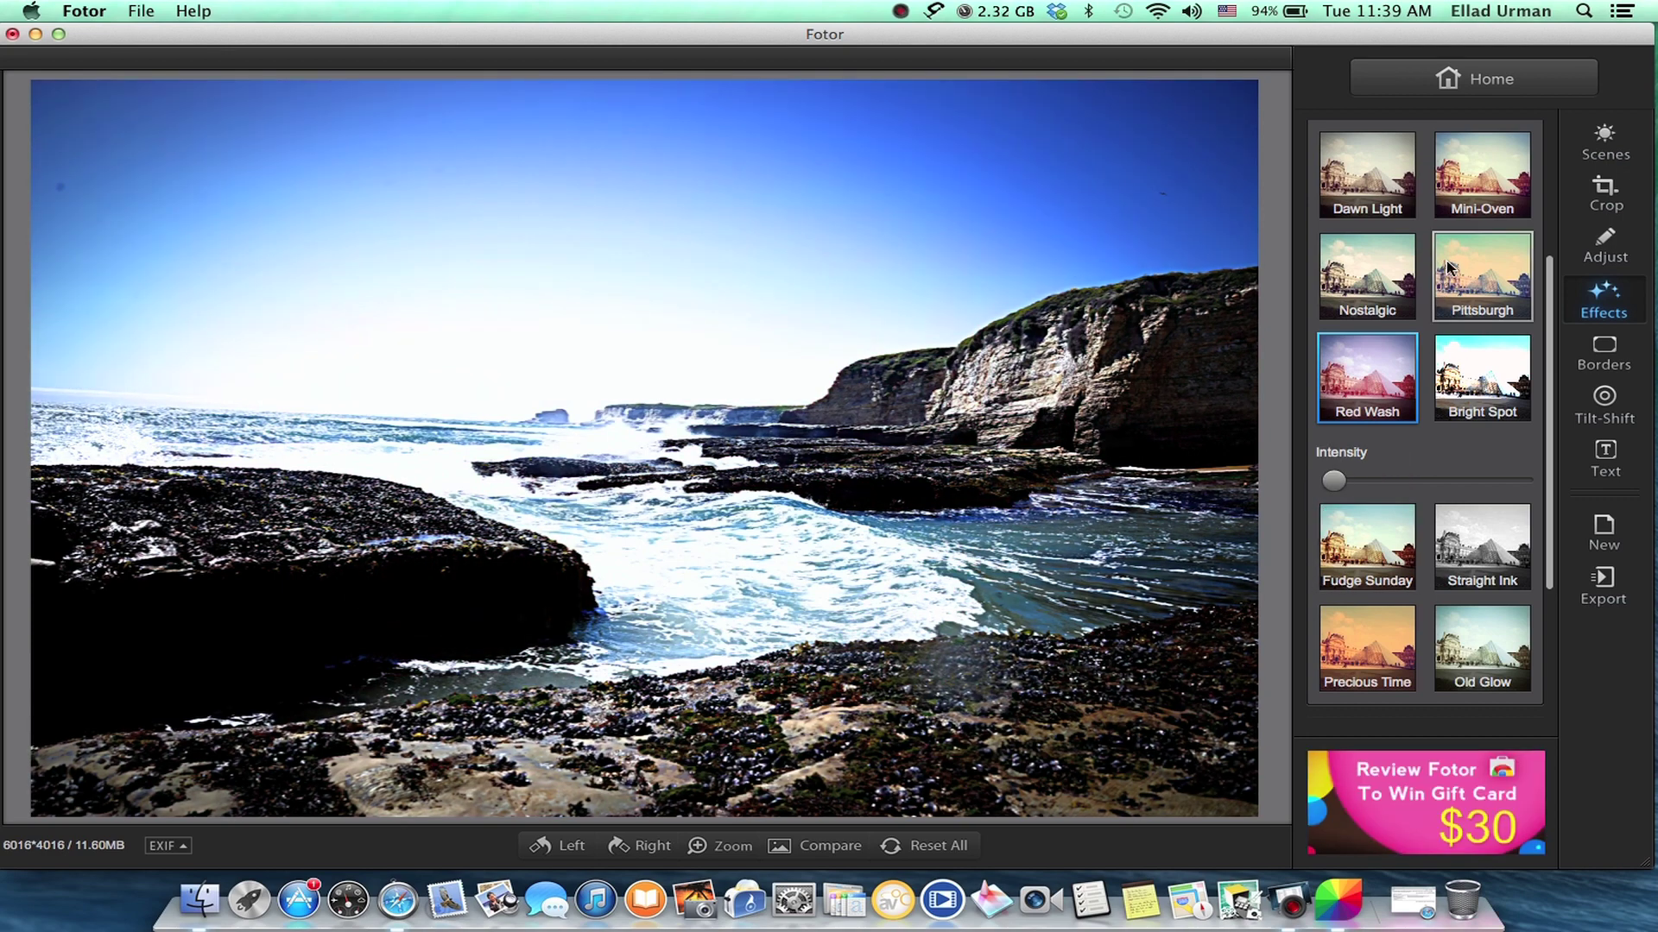
Browse the Lomo and Art effect collections without applying any
{"action": "scroll", "coordinate": [1427, 257], "scroll_direction": "up", "scroll_amount": 5}
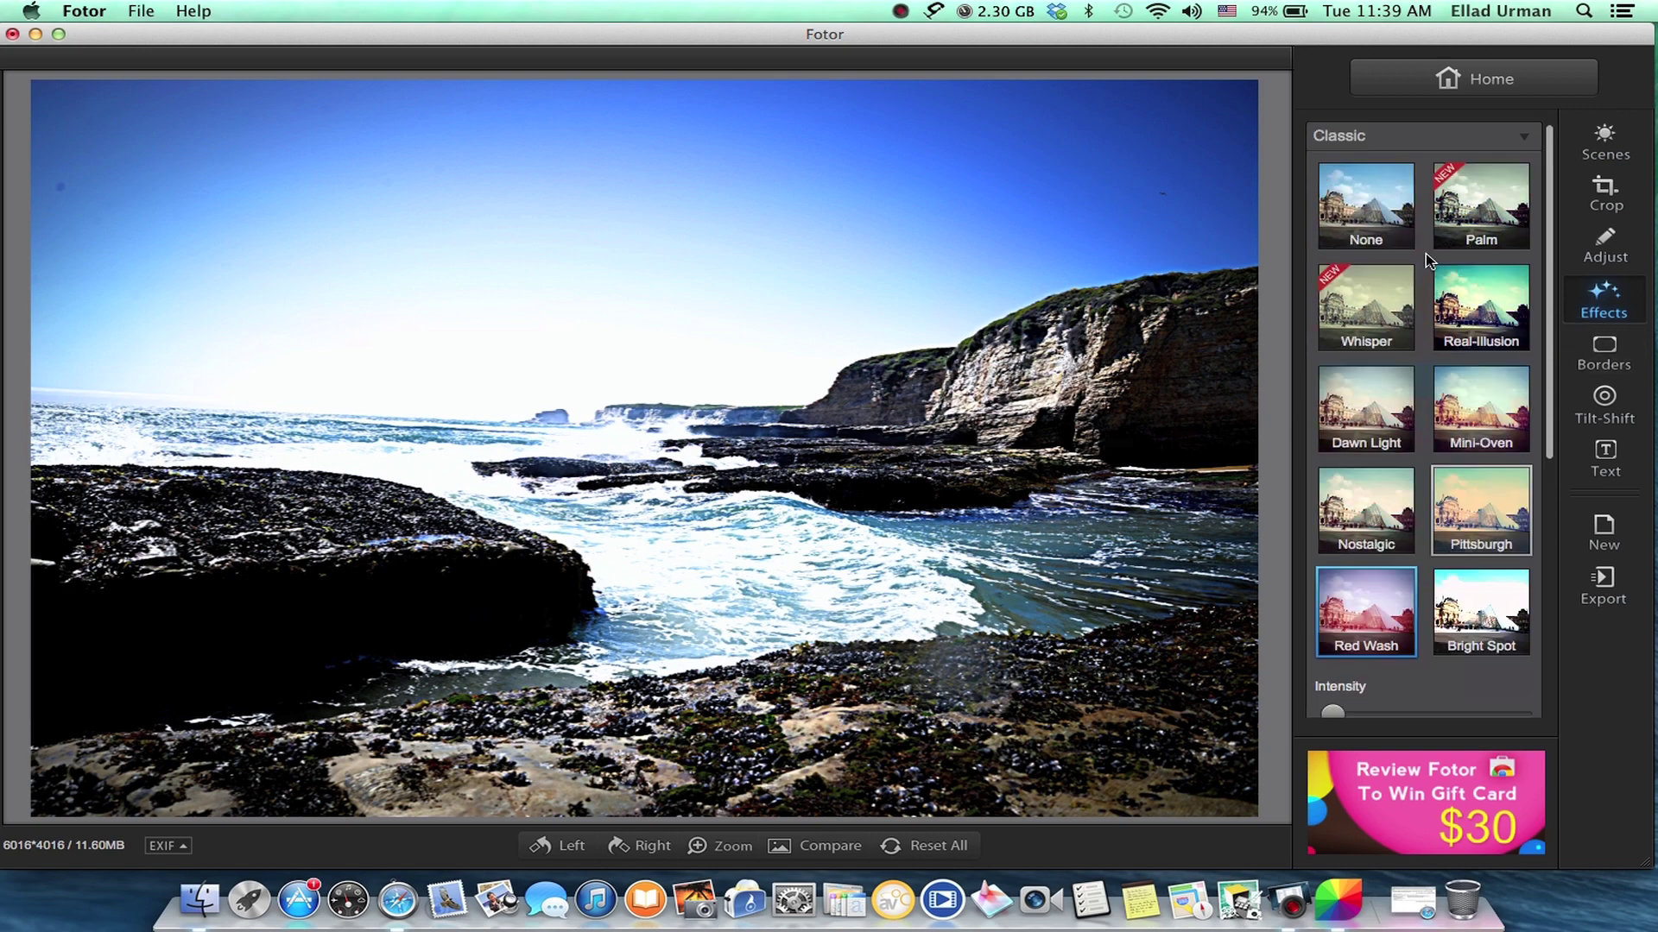
{"action": "left_click", "coordinate": [1364, 139]}
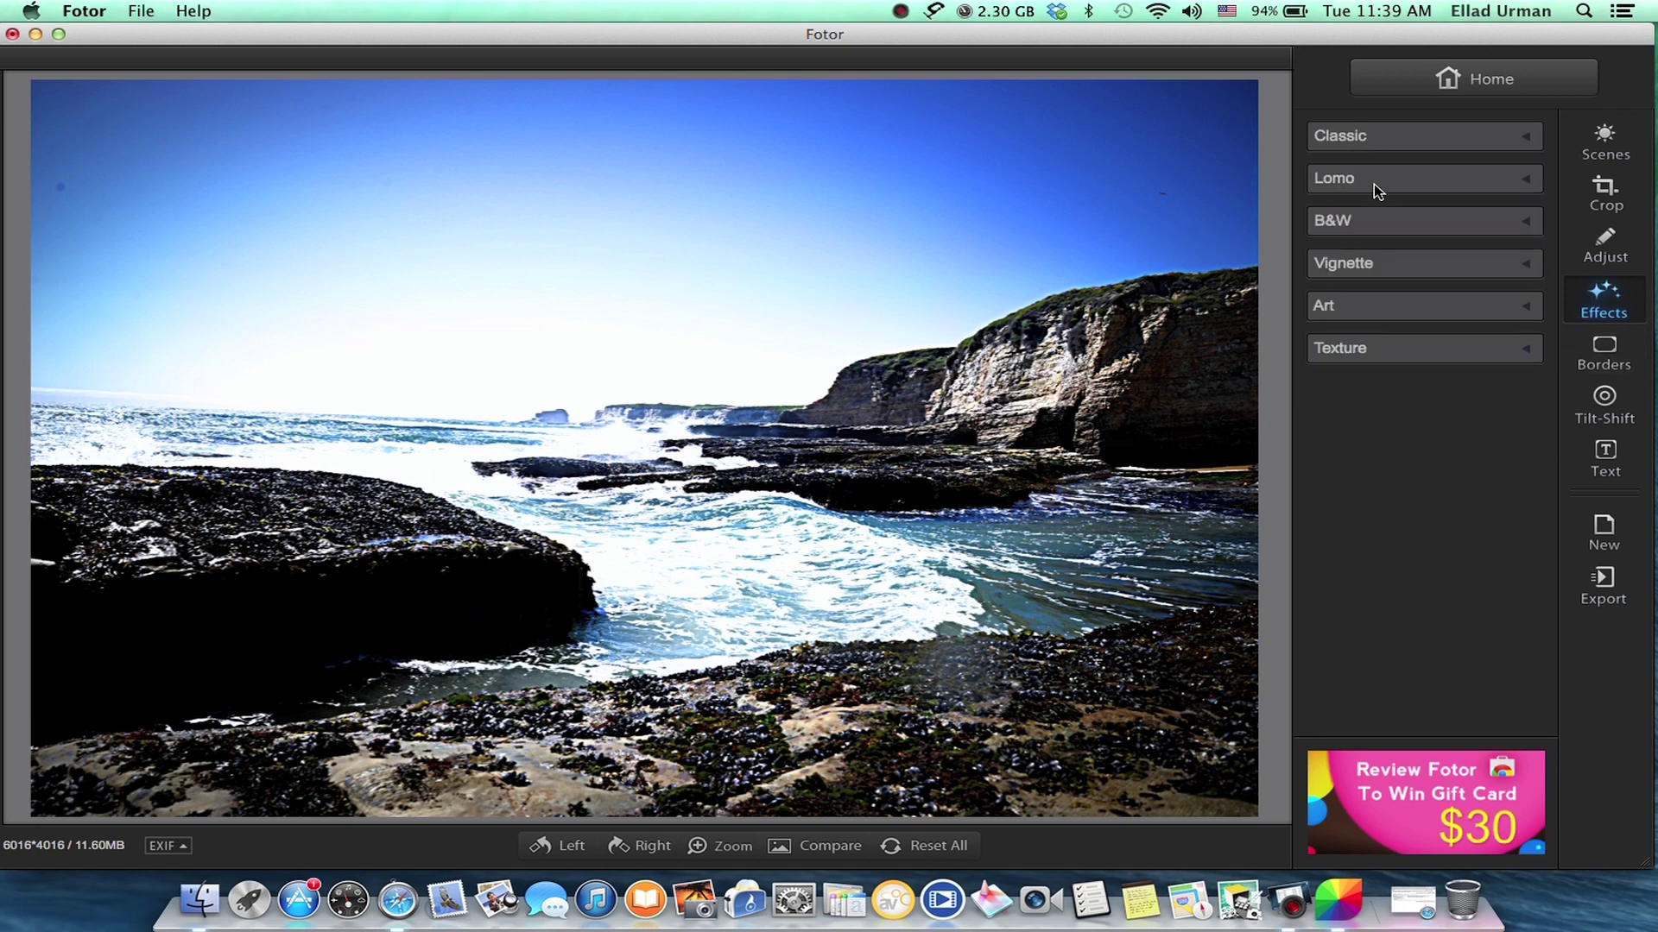
{"action": "left_click", "coordinate": [1375, 184]}
{"action": "scroll", "coordinate": [1443, 367], "scroll_direction": "down", "scroll_amount": 5}
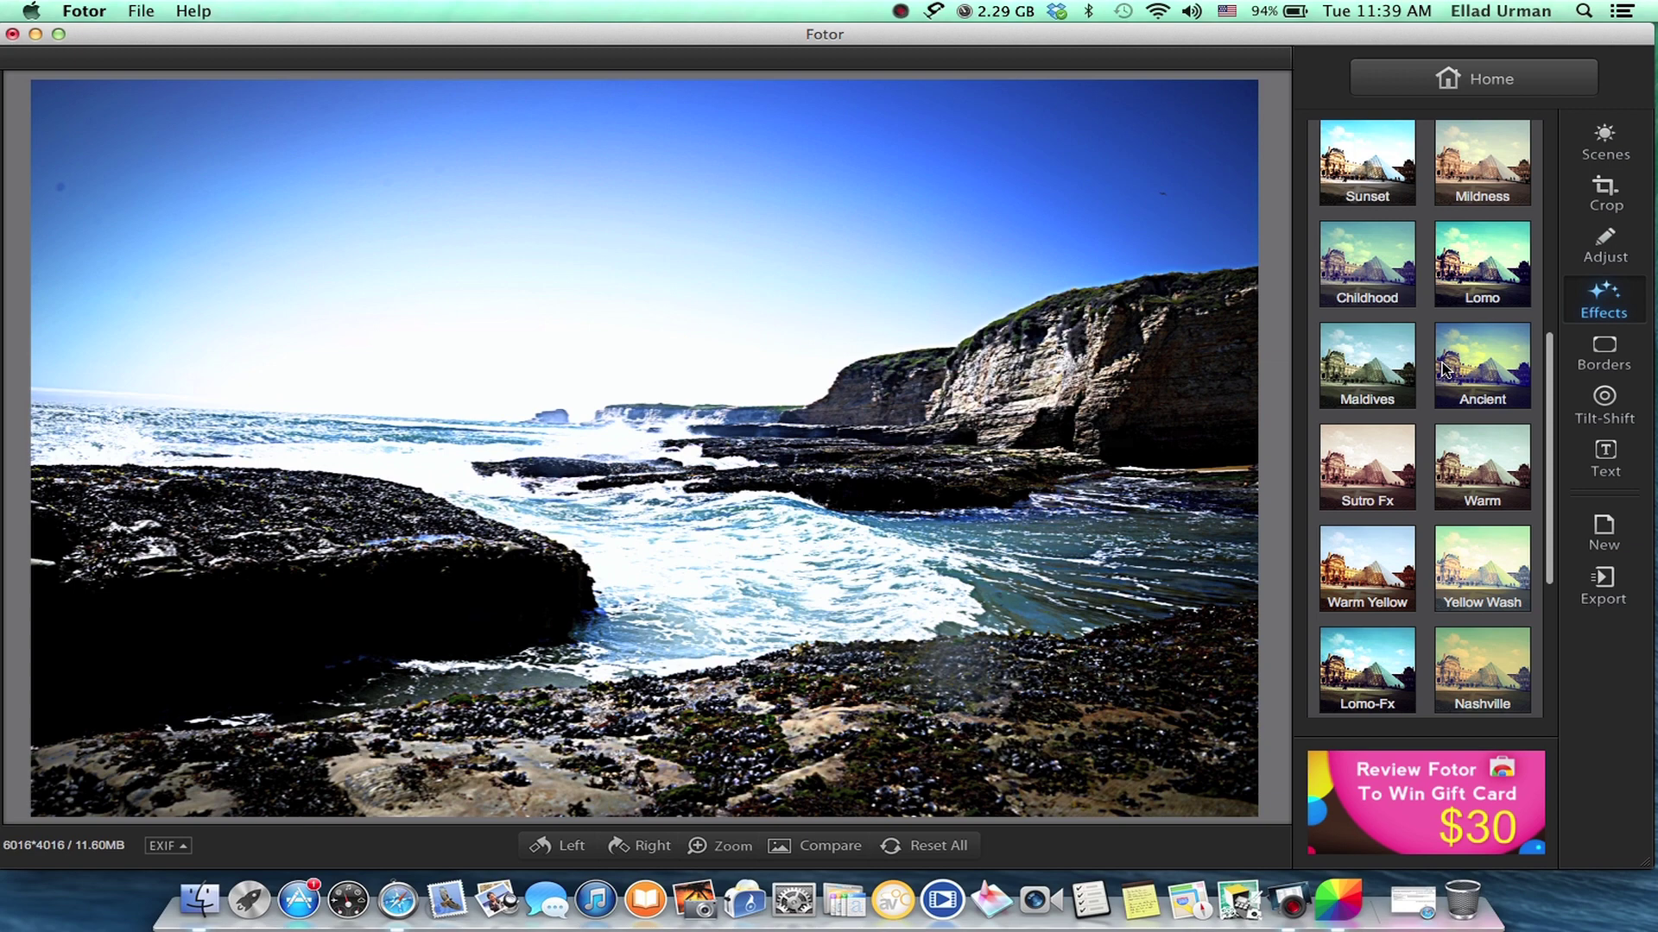
{"action": "scroll", "coordinate": [1443, 367], "scroll_direction": "up", "scroll_amount": 5}
{"action": "left_click", "coordinate": [1380, 183]}
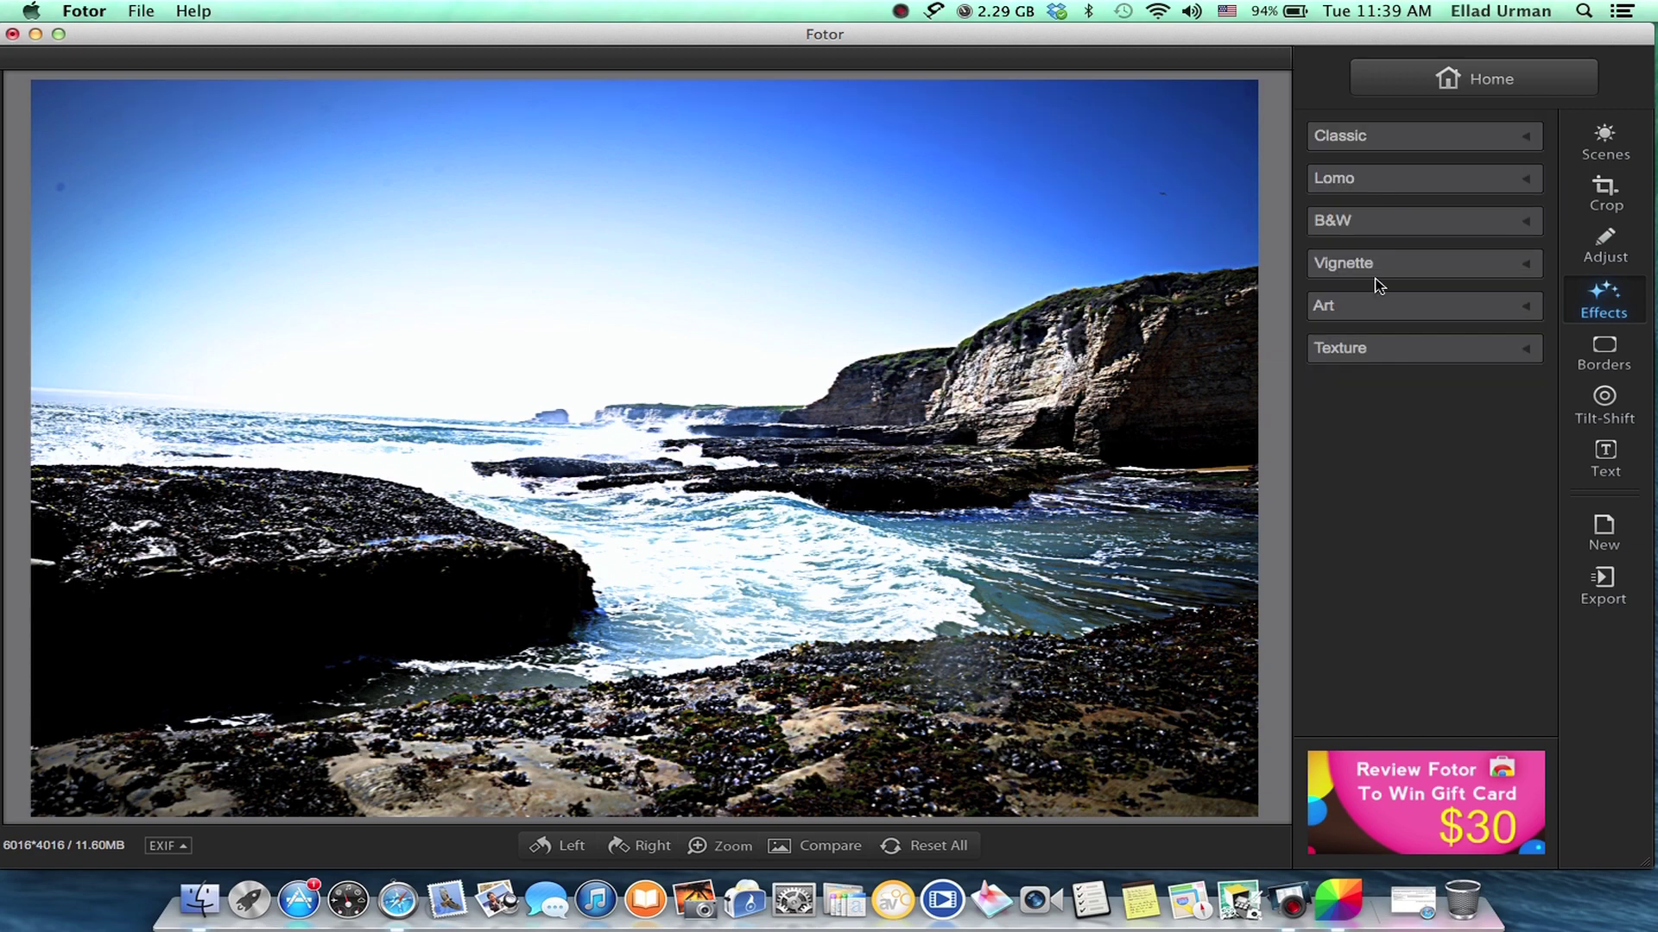
{"action": "left_click", "coordinate": [1369, 306]}
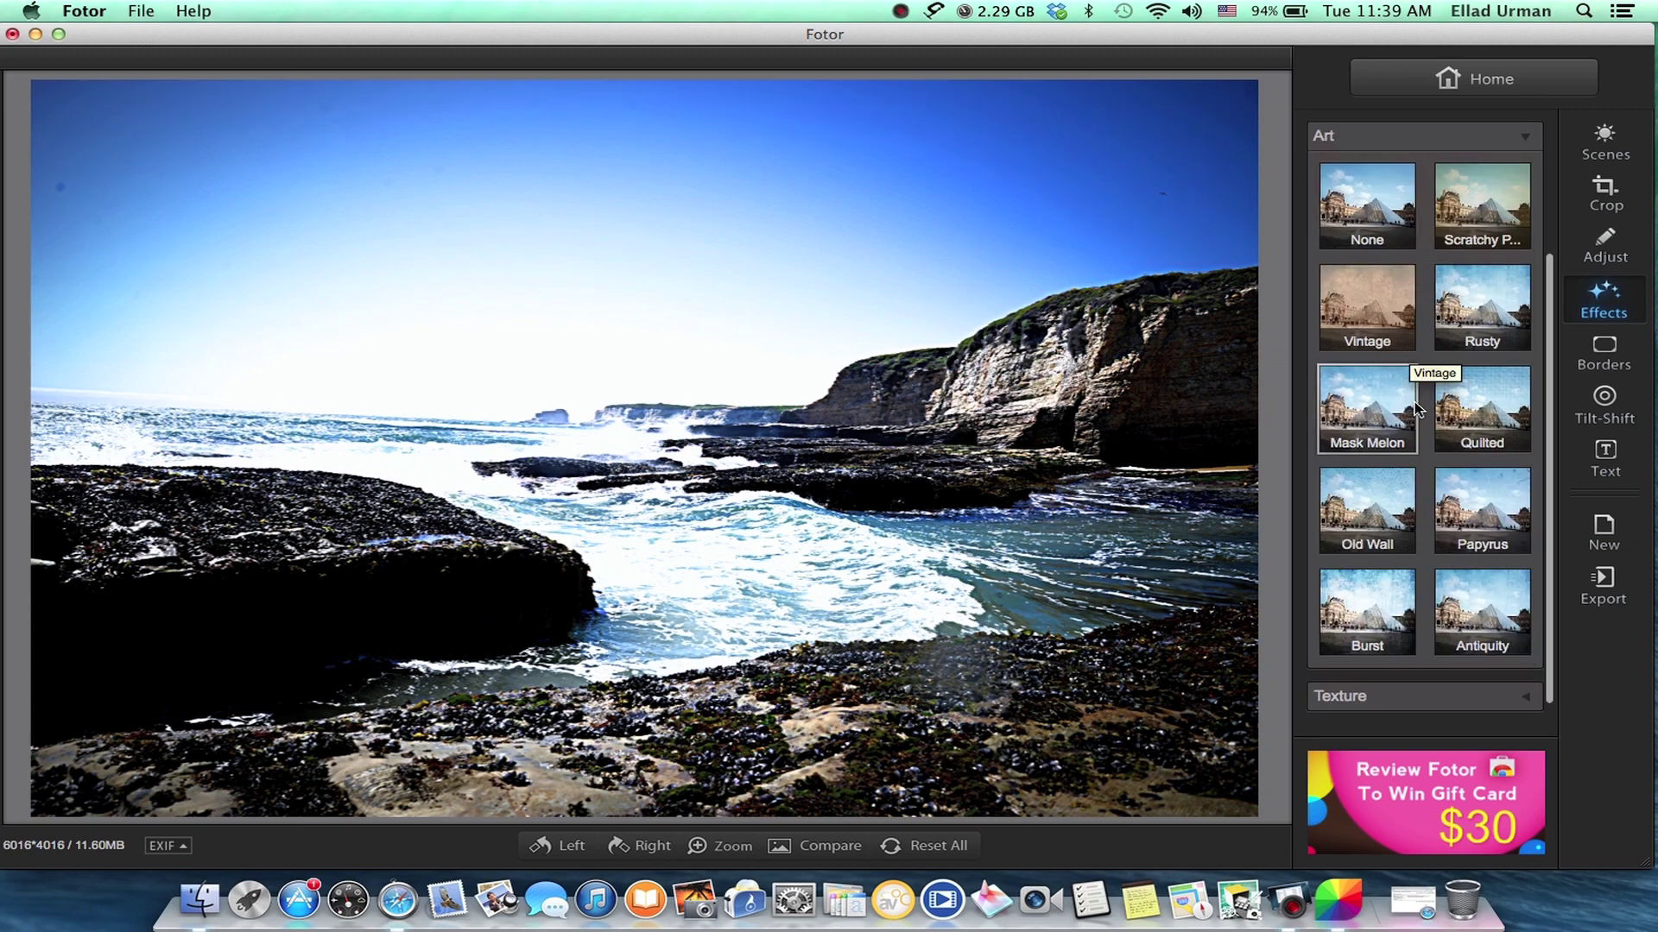
{"action": "scroll", "coordinate": [1415, 406], "scroll_direction": "up", "scroll_amount": 3}
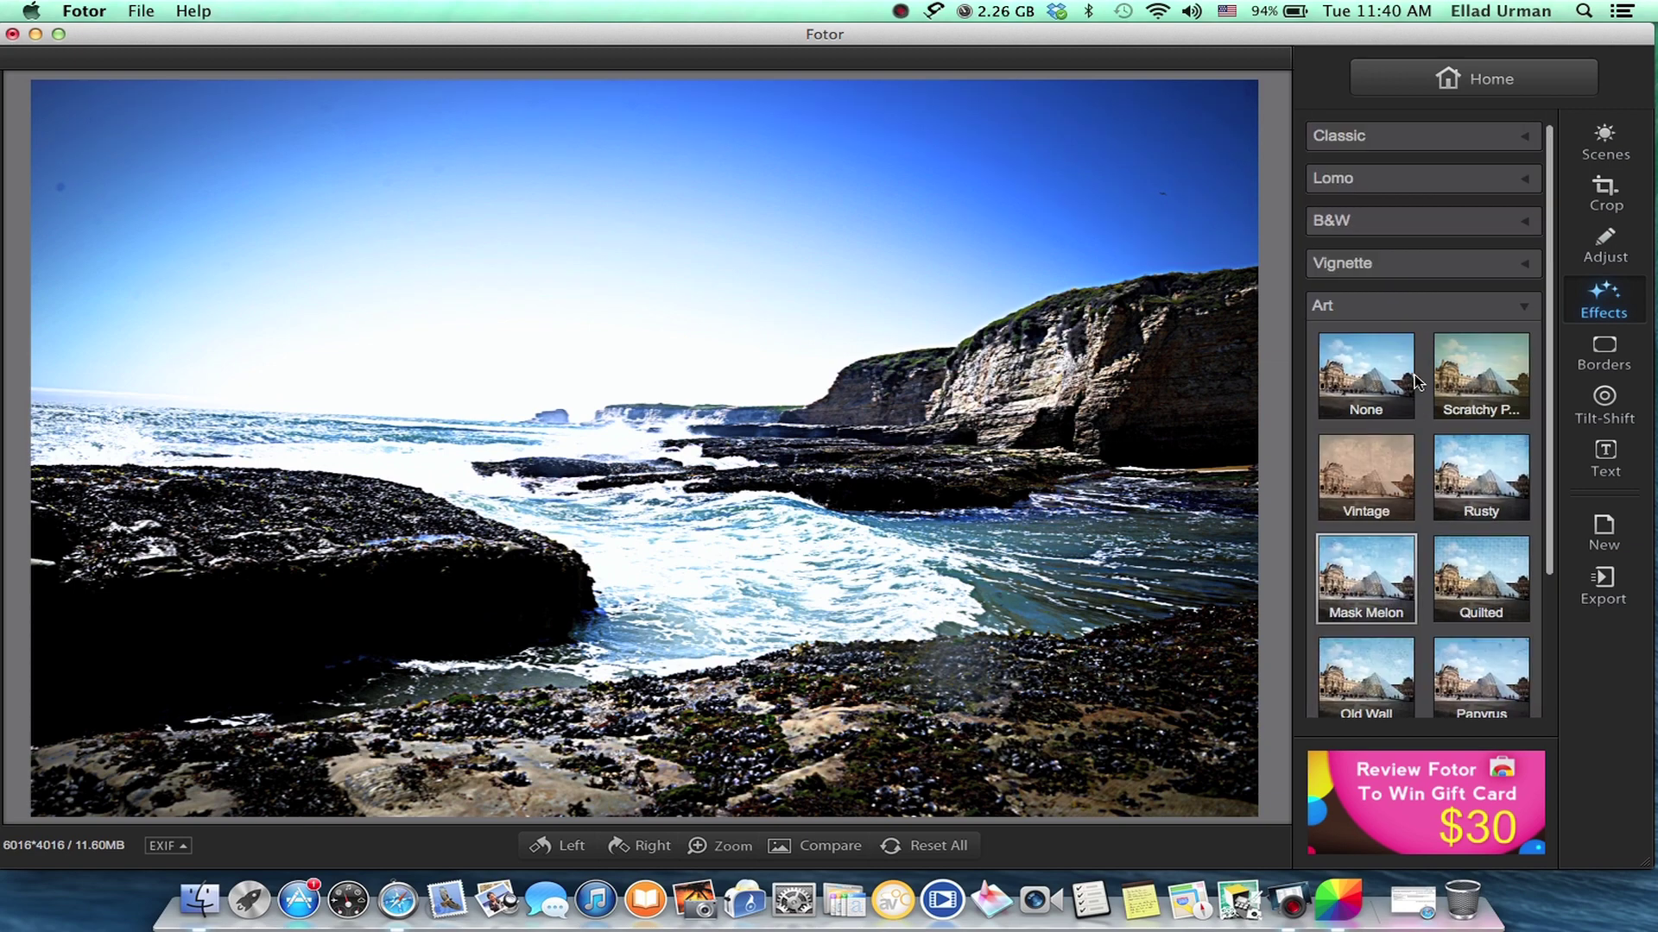
{"action": "left_click", "coordinate": [1348, 306]}
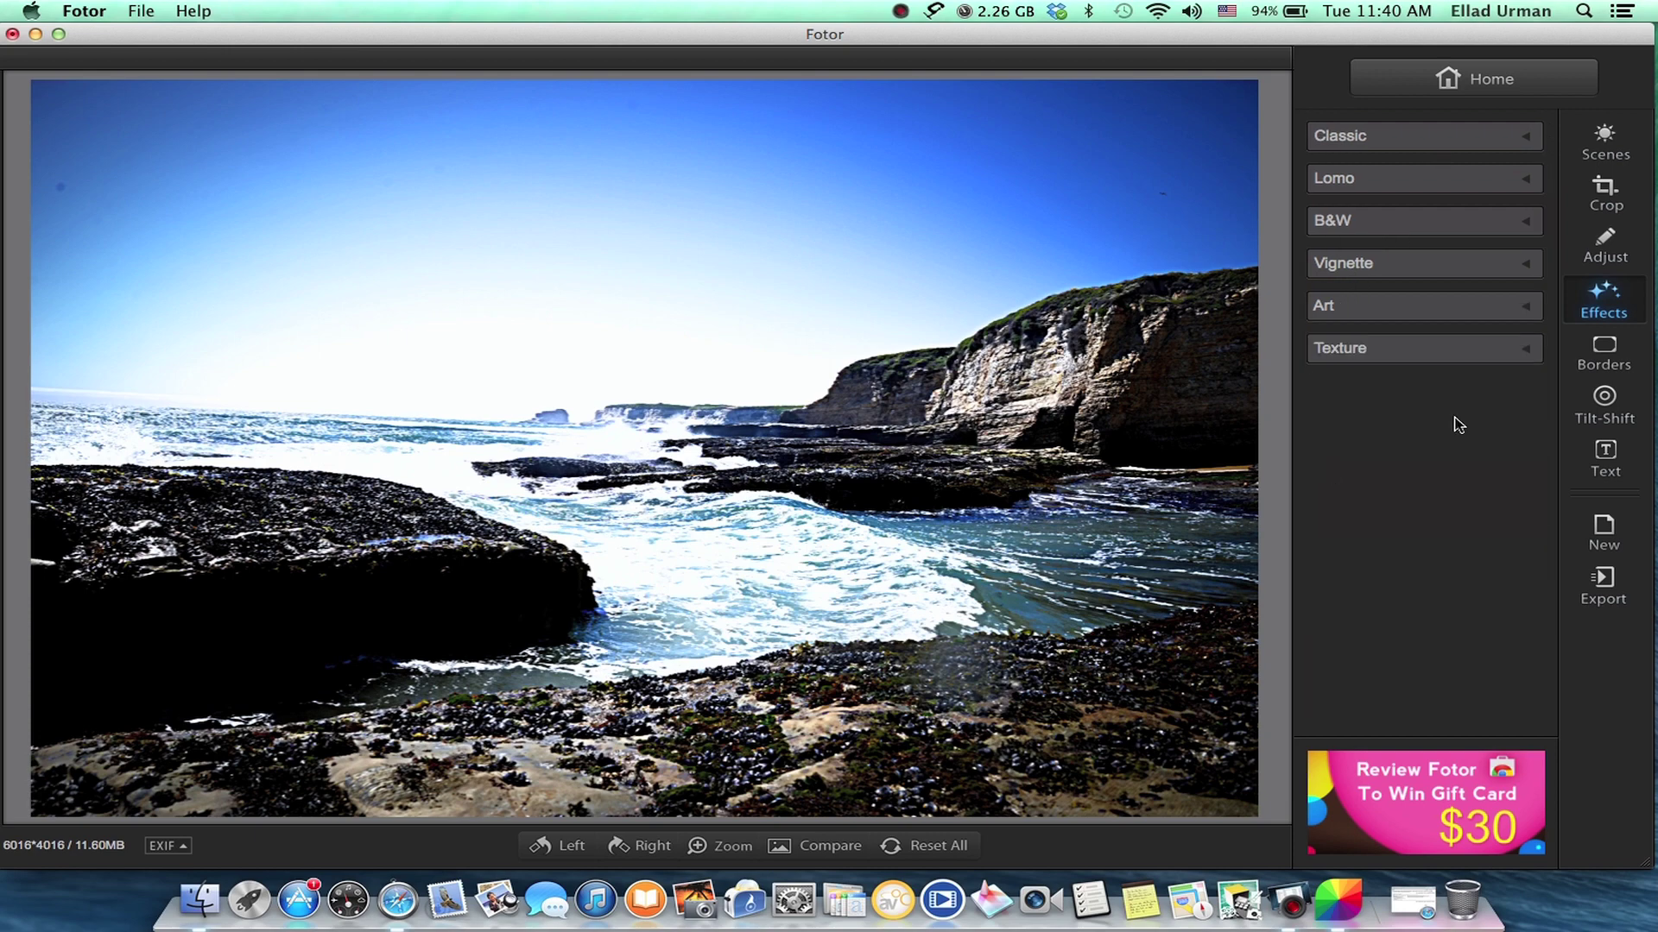
Expand and collapse the Simple, Film Edge and Gallery border collections, then open Tilt-Shift
{"action": "left_click", "coordinate": [1606, 356]}
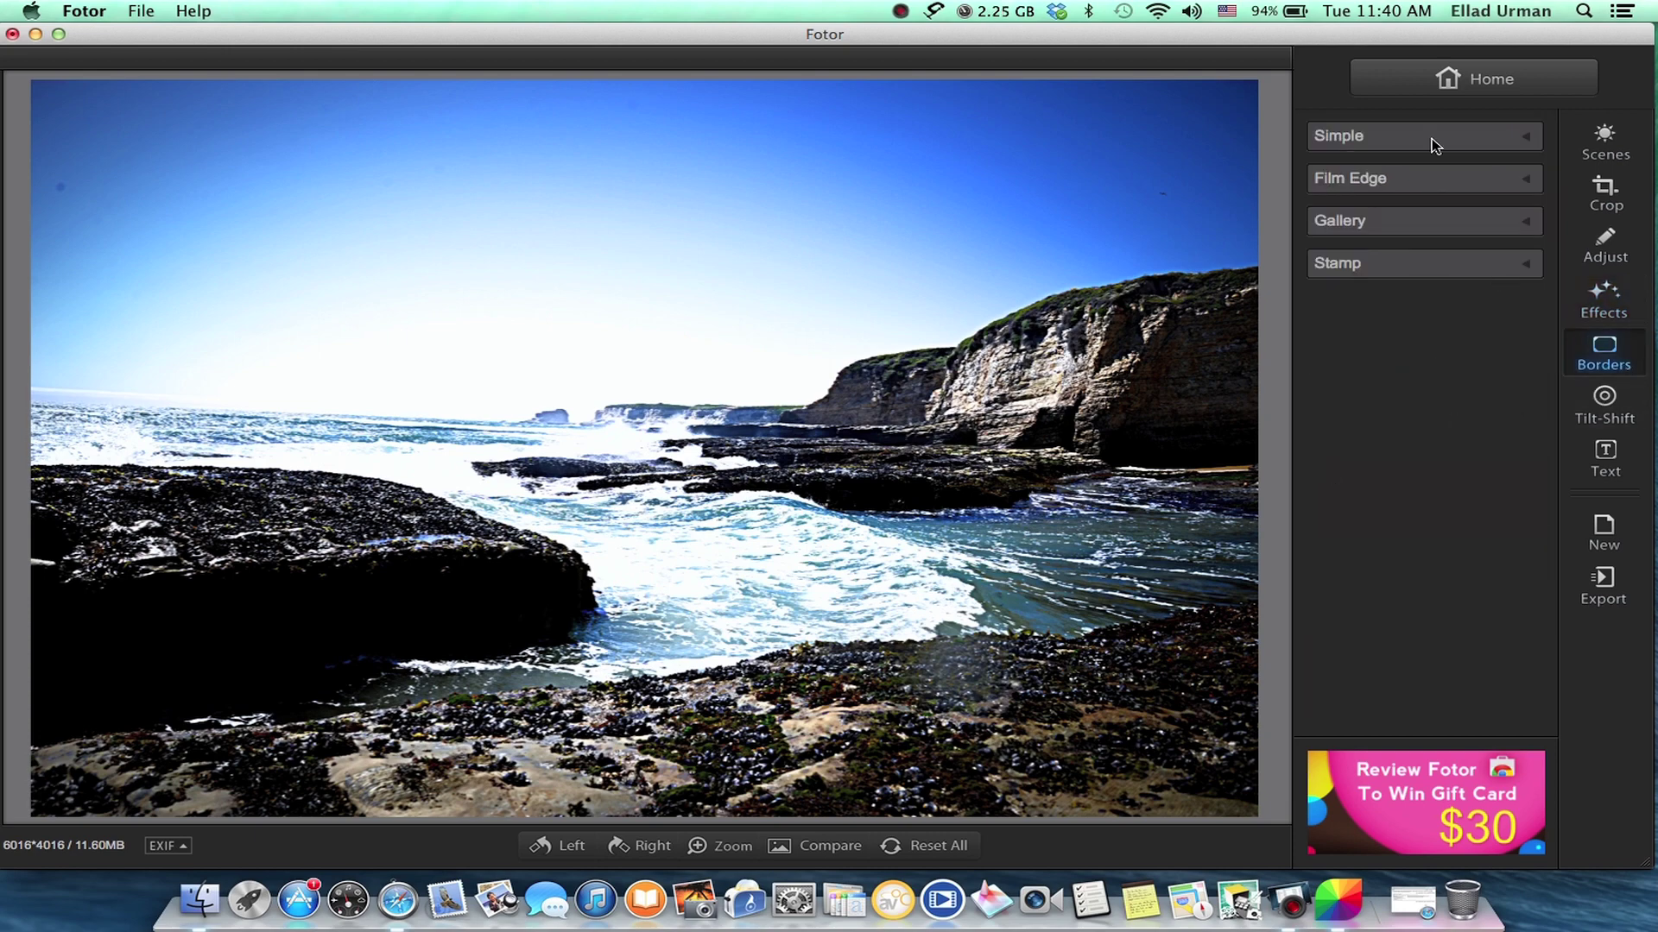
{"action": "left_click", "coordinate": [1432, 139]}
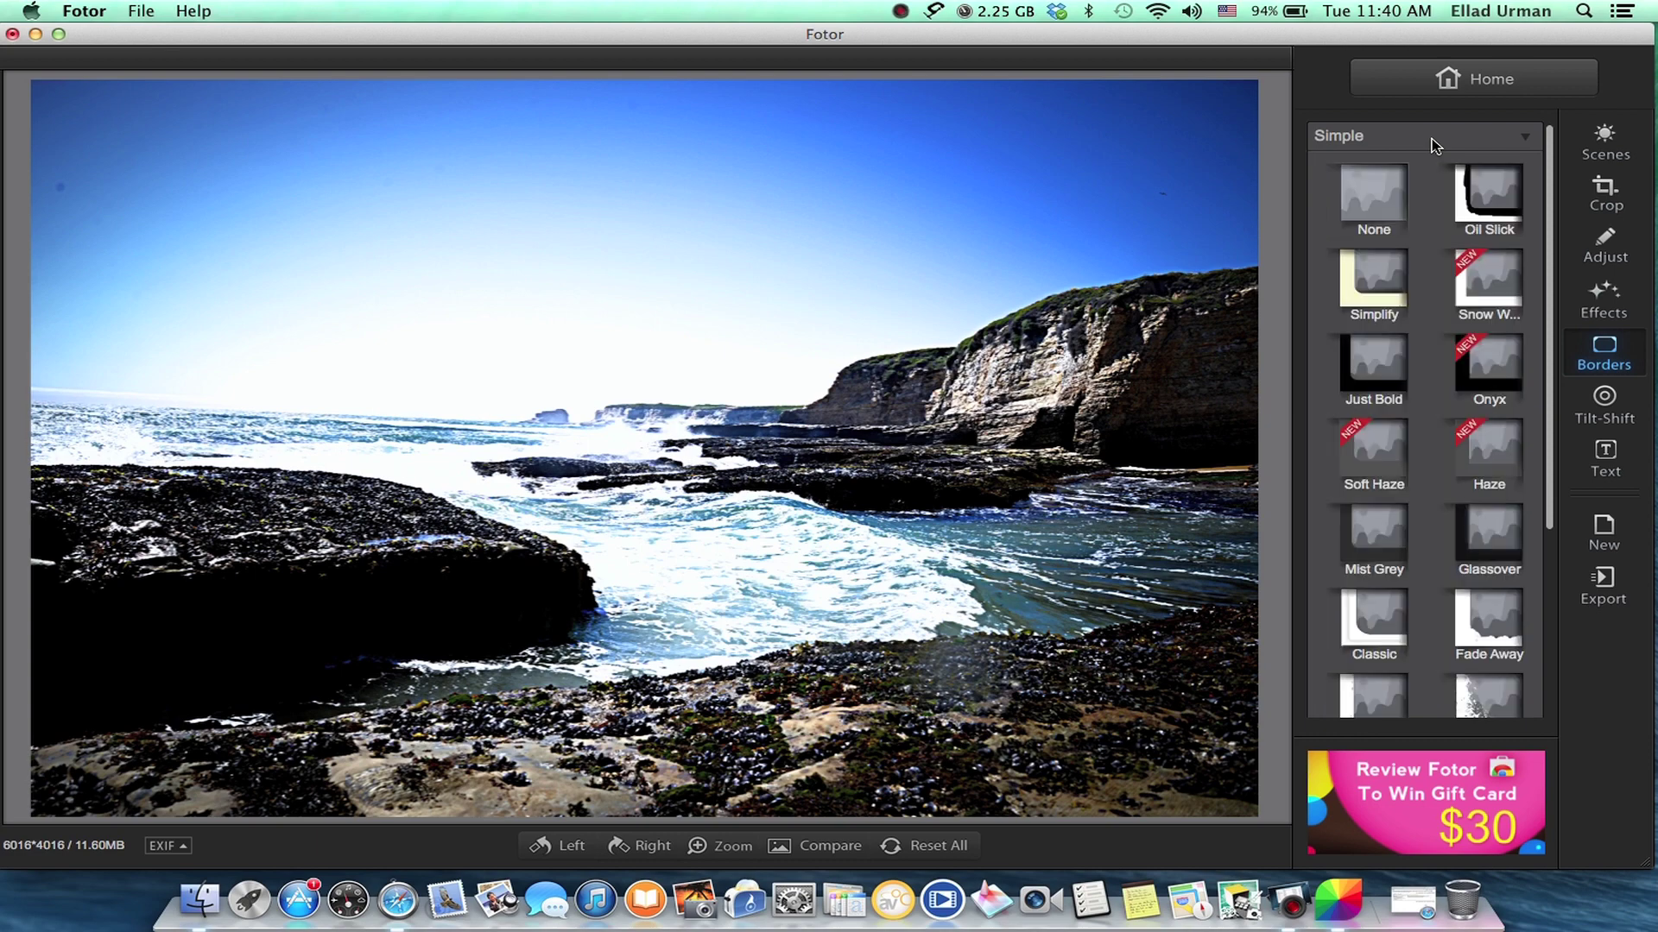
{"action": "left_click", "coordinate": [1433, 143]}
{"action": "left_click", "coordinate": [1416, 189]}
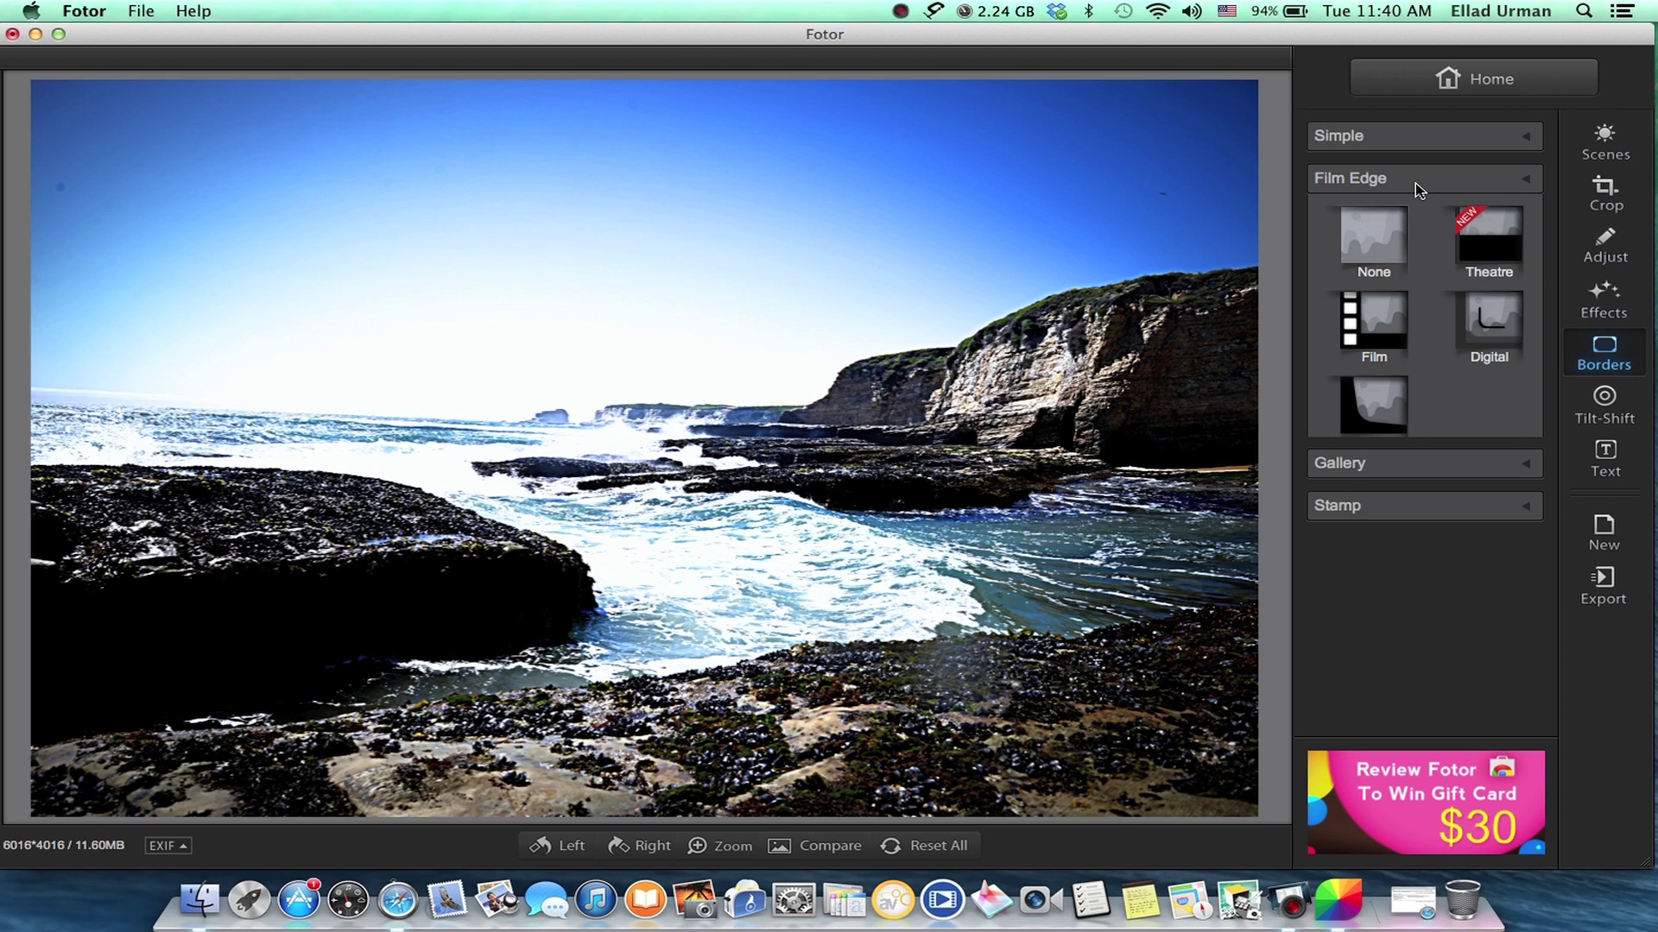
{"action": "left_click", "coordinate": [1416, 183]}
{"action": "left_click", "coordinate": [1404, 224]}
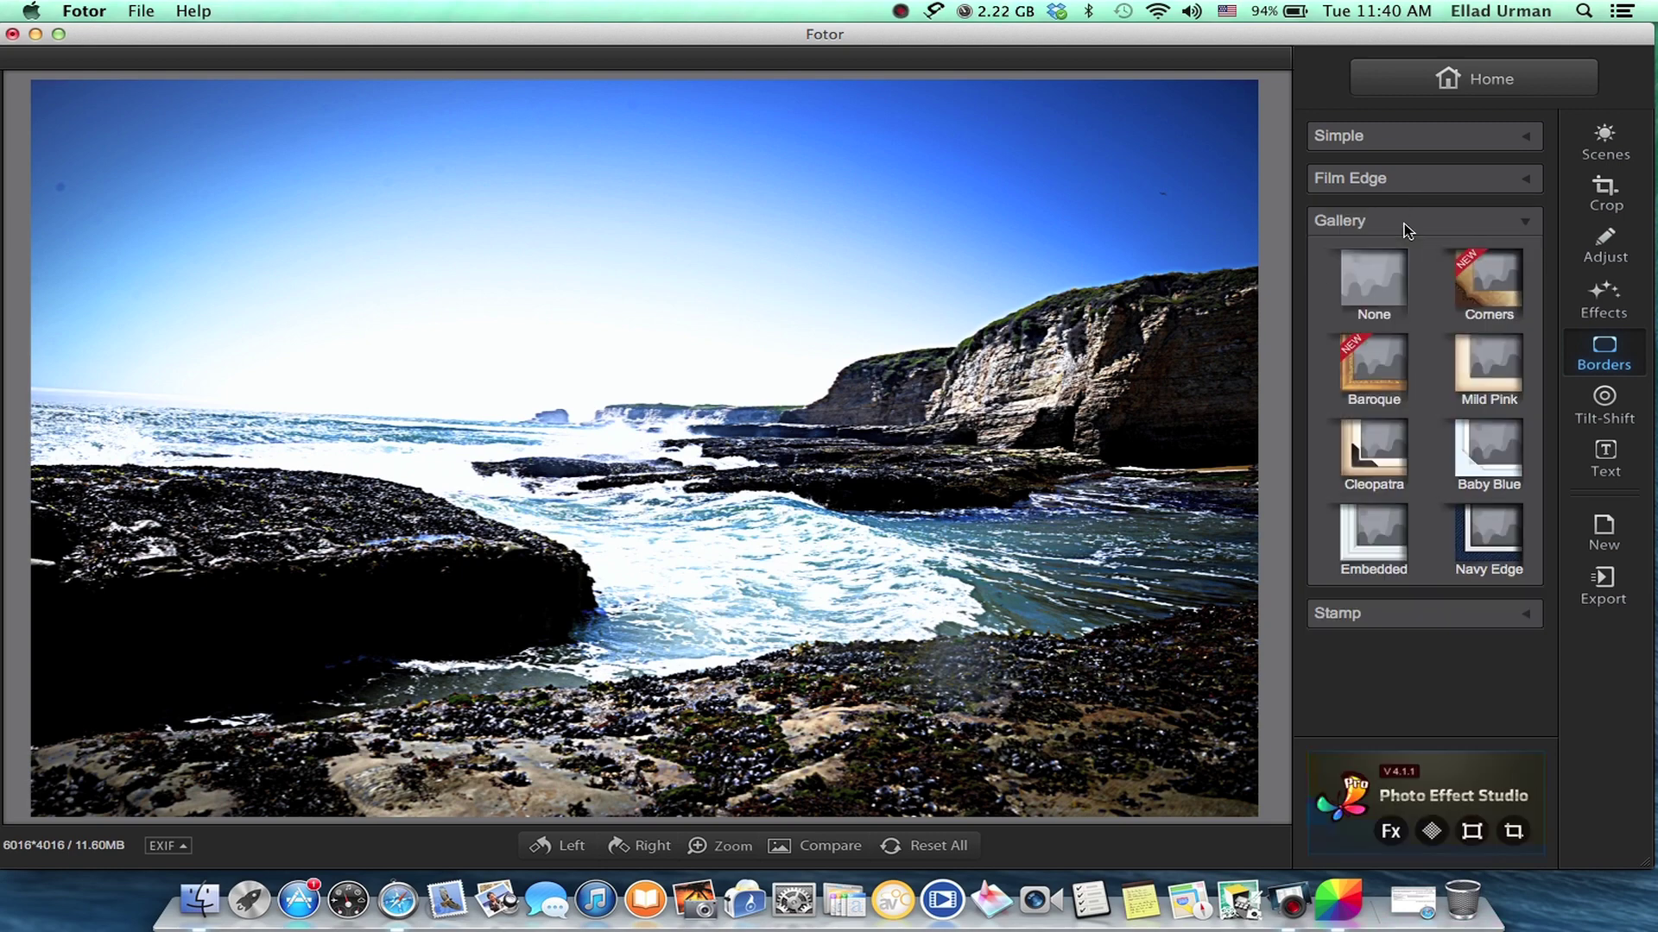
{"action": "left_click", "coordinate": [1408, 226]}
{"action": "left_click", "coordinate": [1604, 404]}
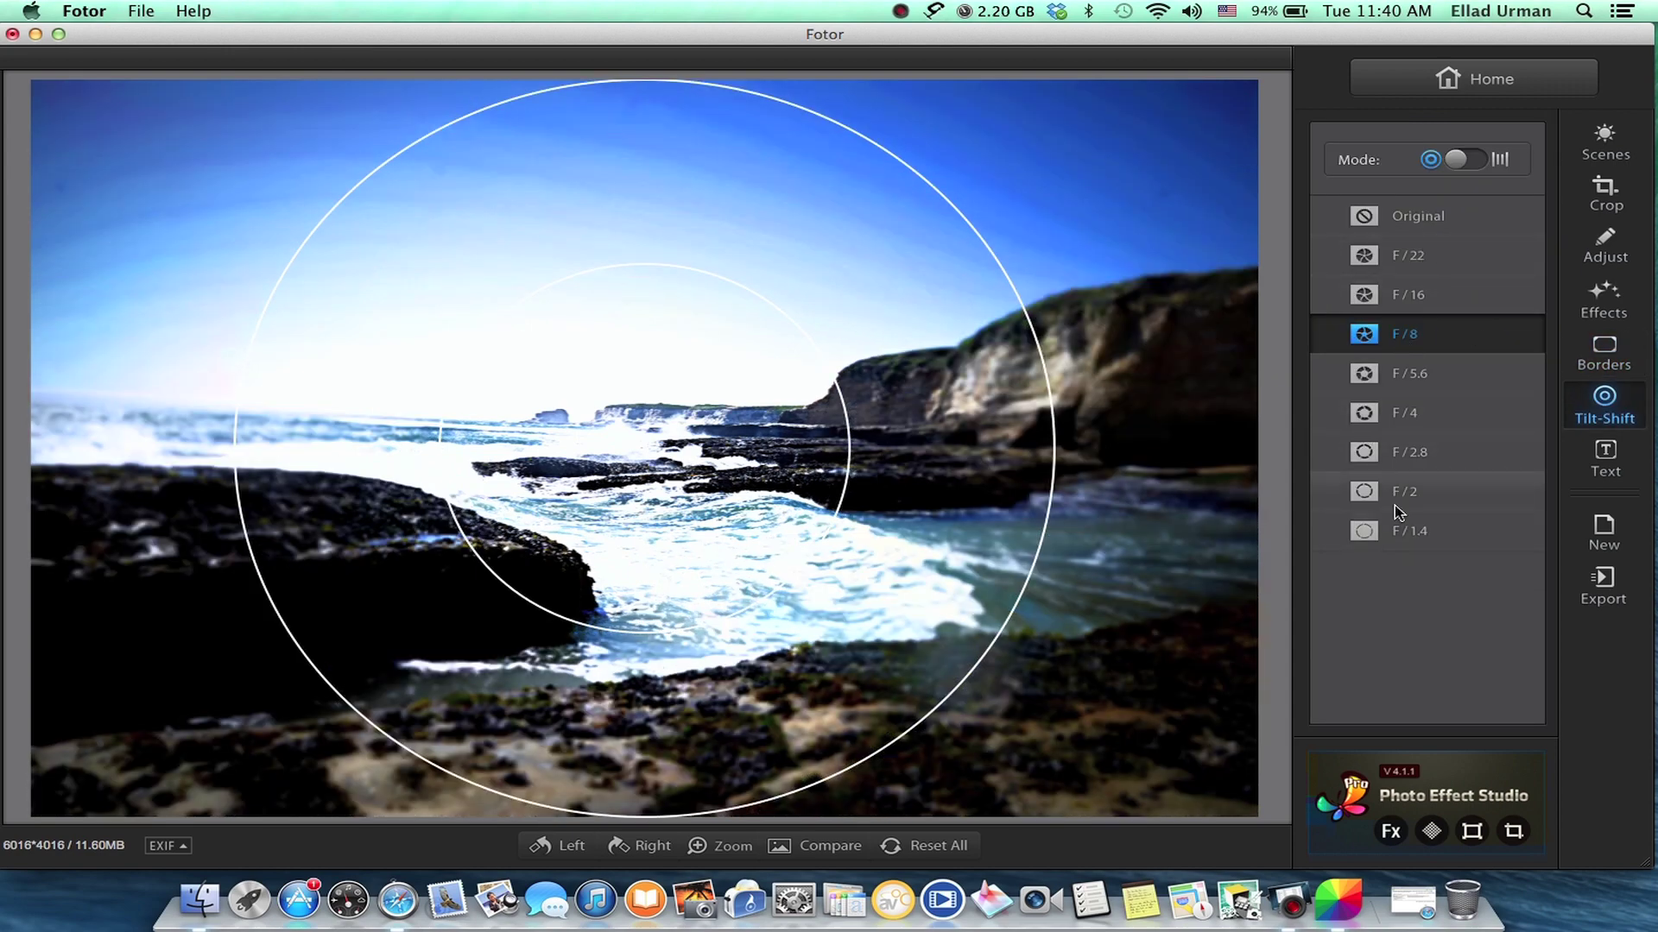
Apply an F/1.4 tilt-shift blur focused and enlarged over the right-hand cliff
{"action": "left_click", "coordinate": [1407, 530]}
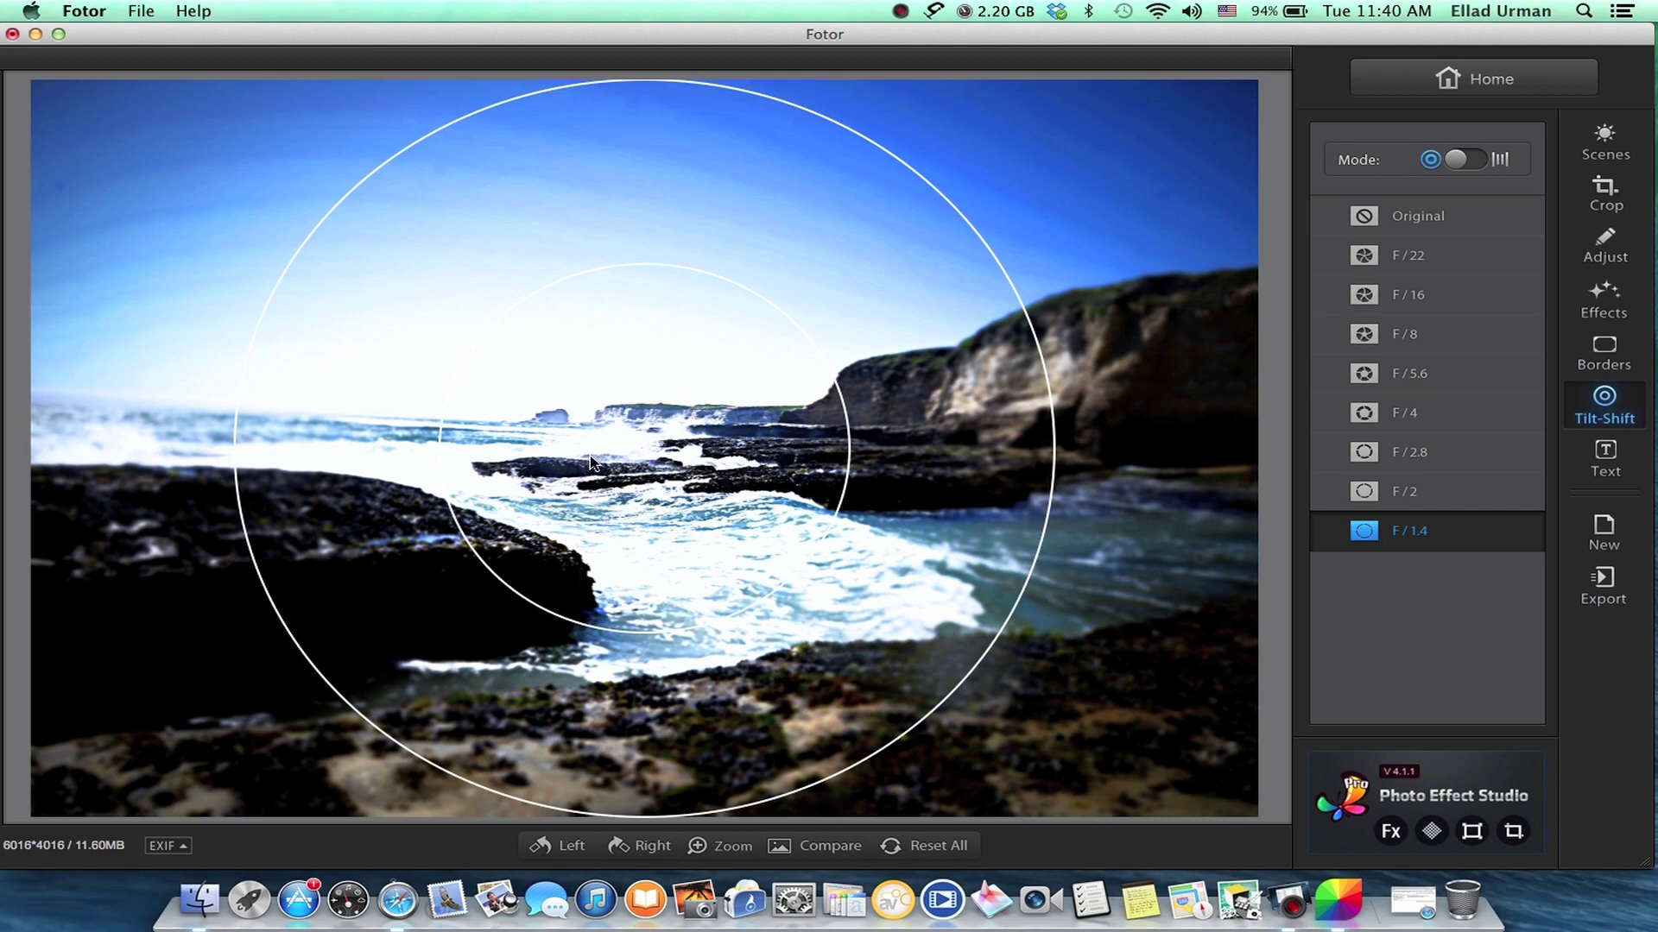
{"action": "left_click_drag", "start_coordinate": [609, 455], "coordinate": [984, 376]}
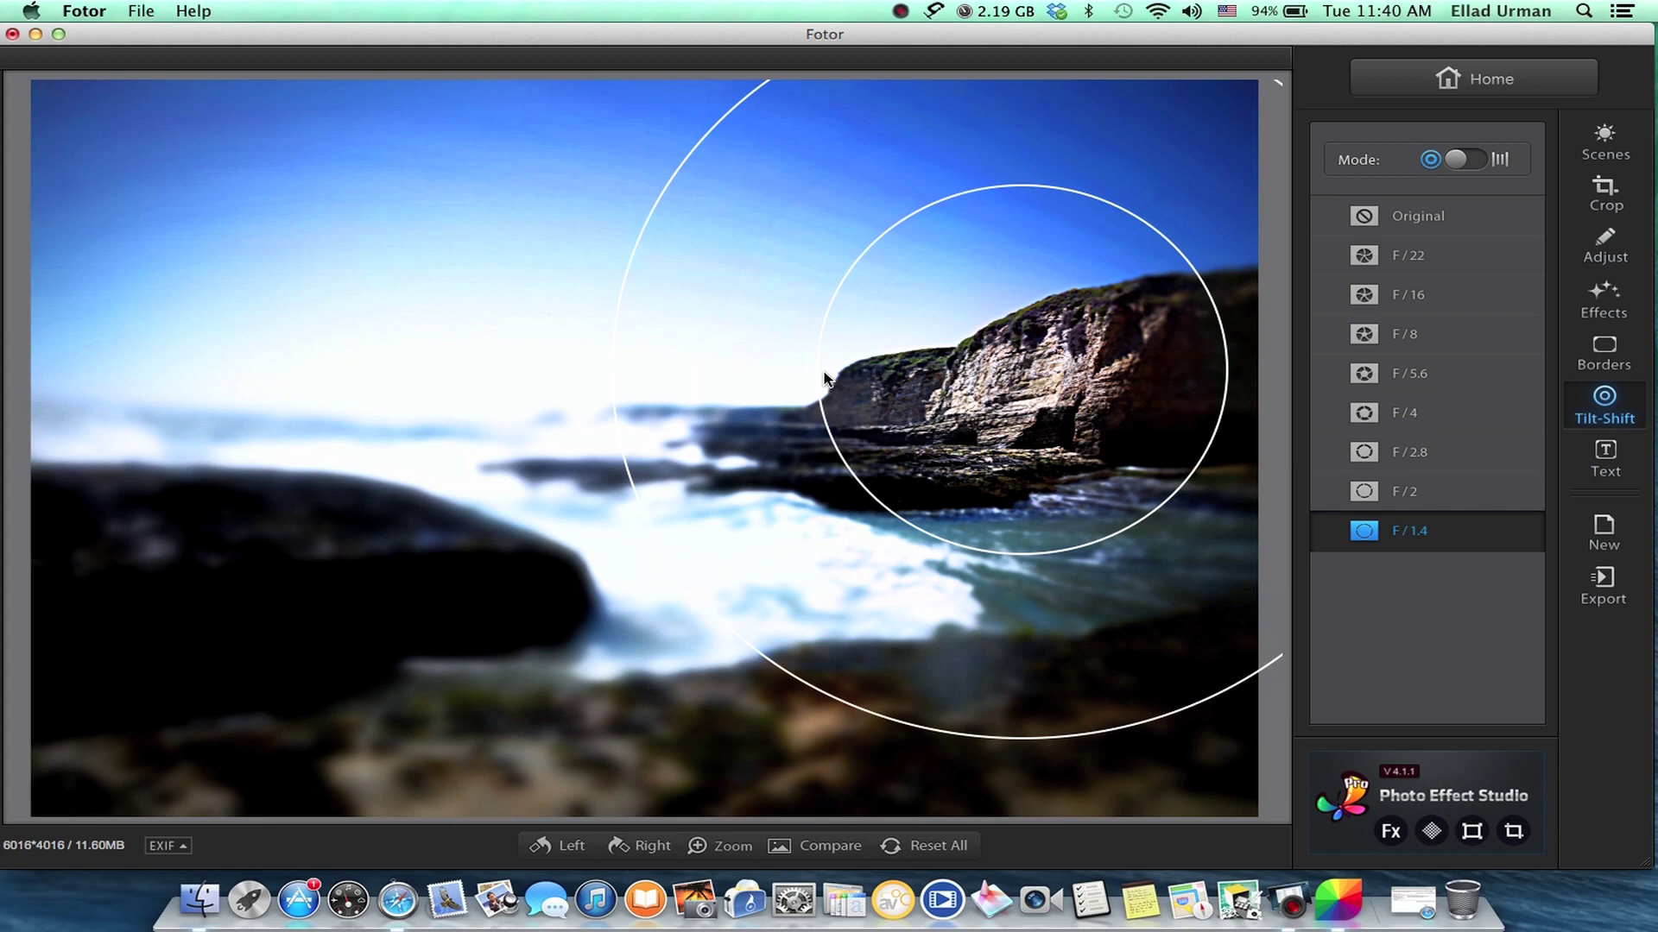
{"action": "left_click_drag", "start_coordinate": [816, 365], "coordinate": [650, 377]}
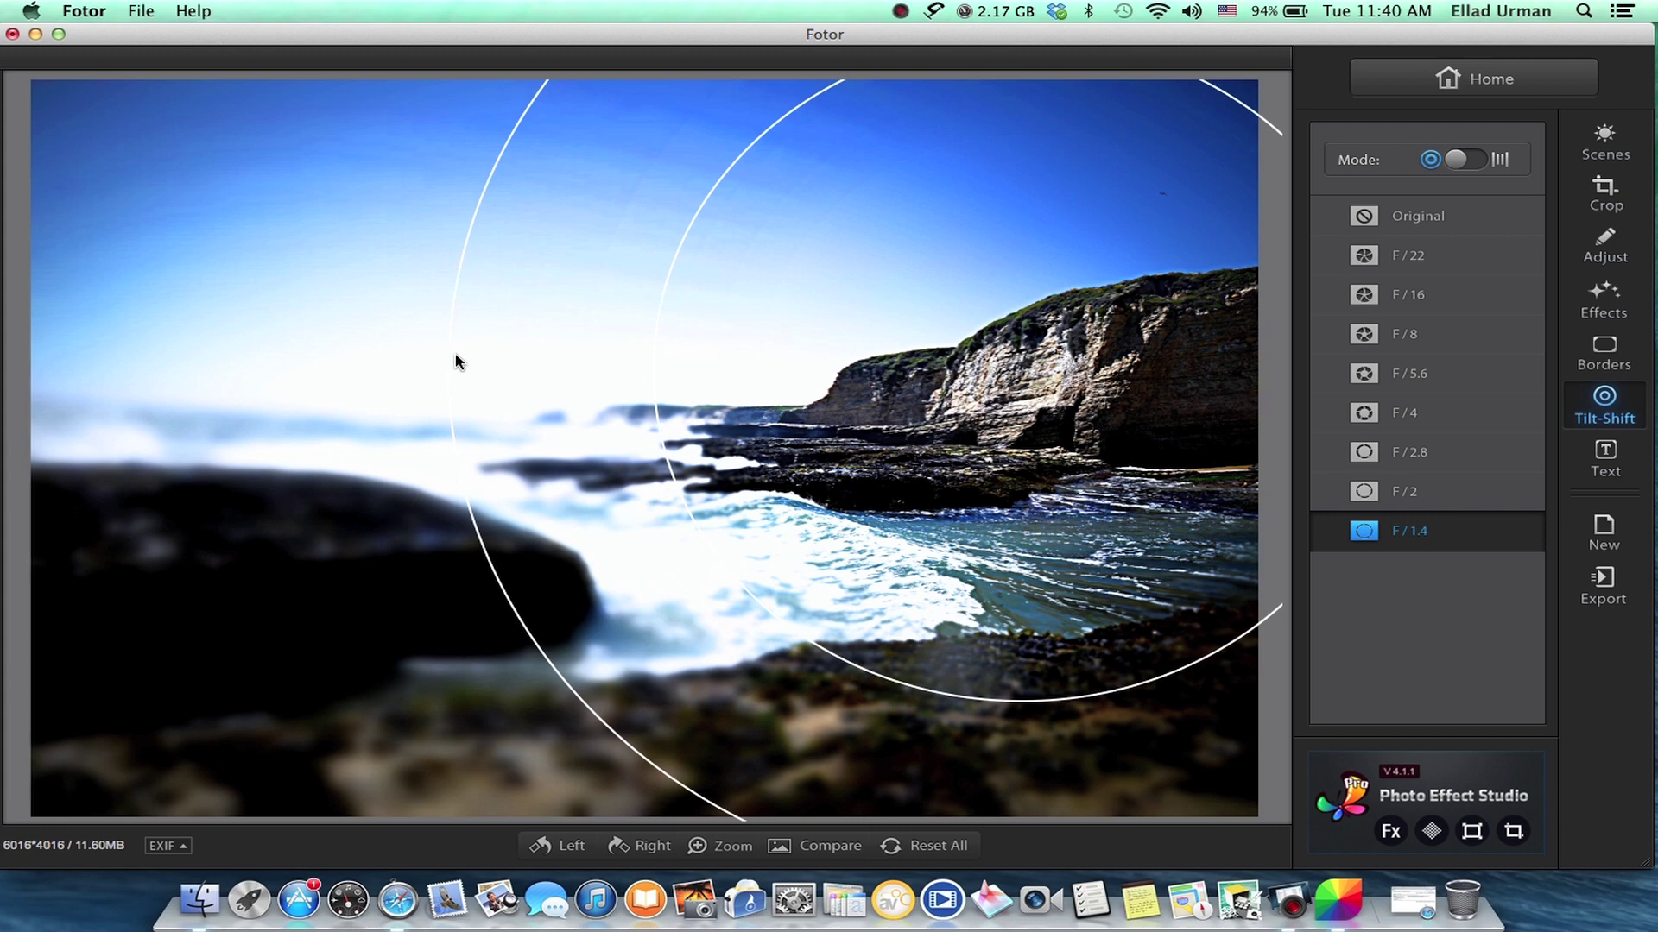
{"action": "left_click_drag", "start_coordinate": [445, 359], "coordinate": [54, 408]}
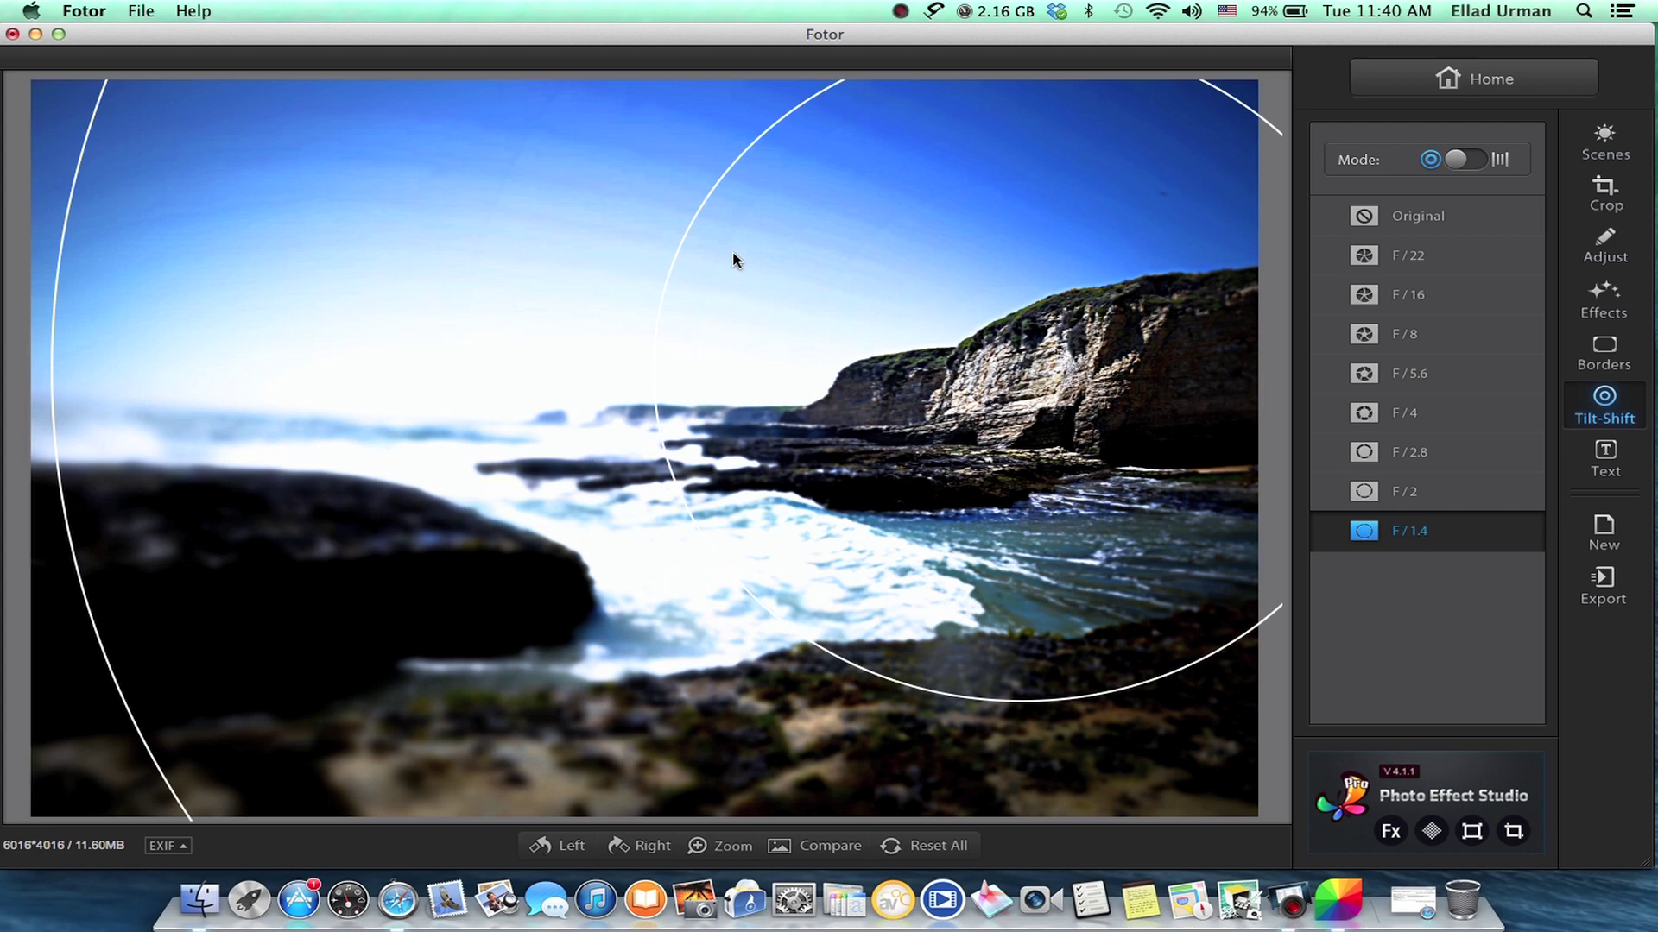
Try the F/4, F/16 and F/22 blurs, then reset tilt-shift to Original
{"action": "left_click", "coordinate": [1422, 413]}
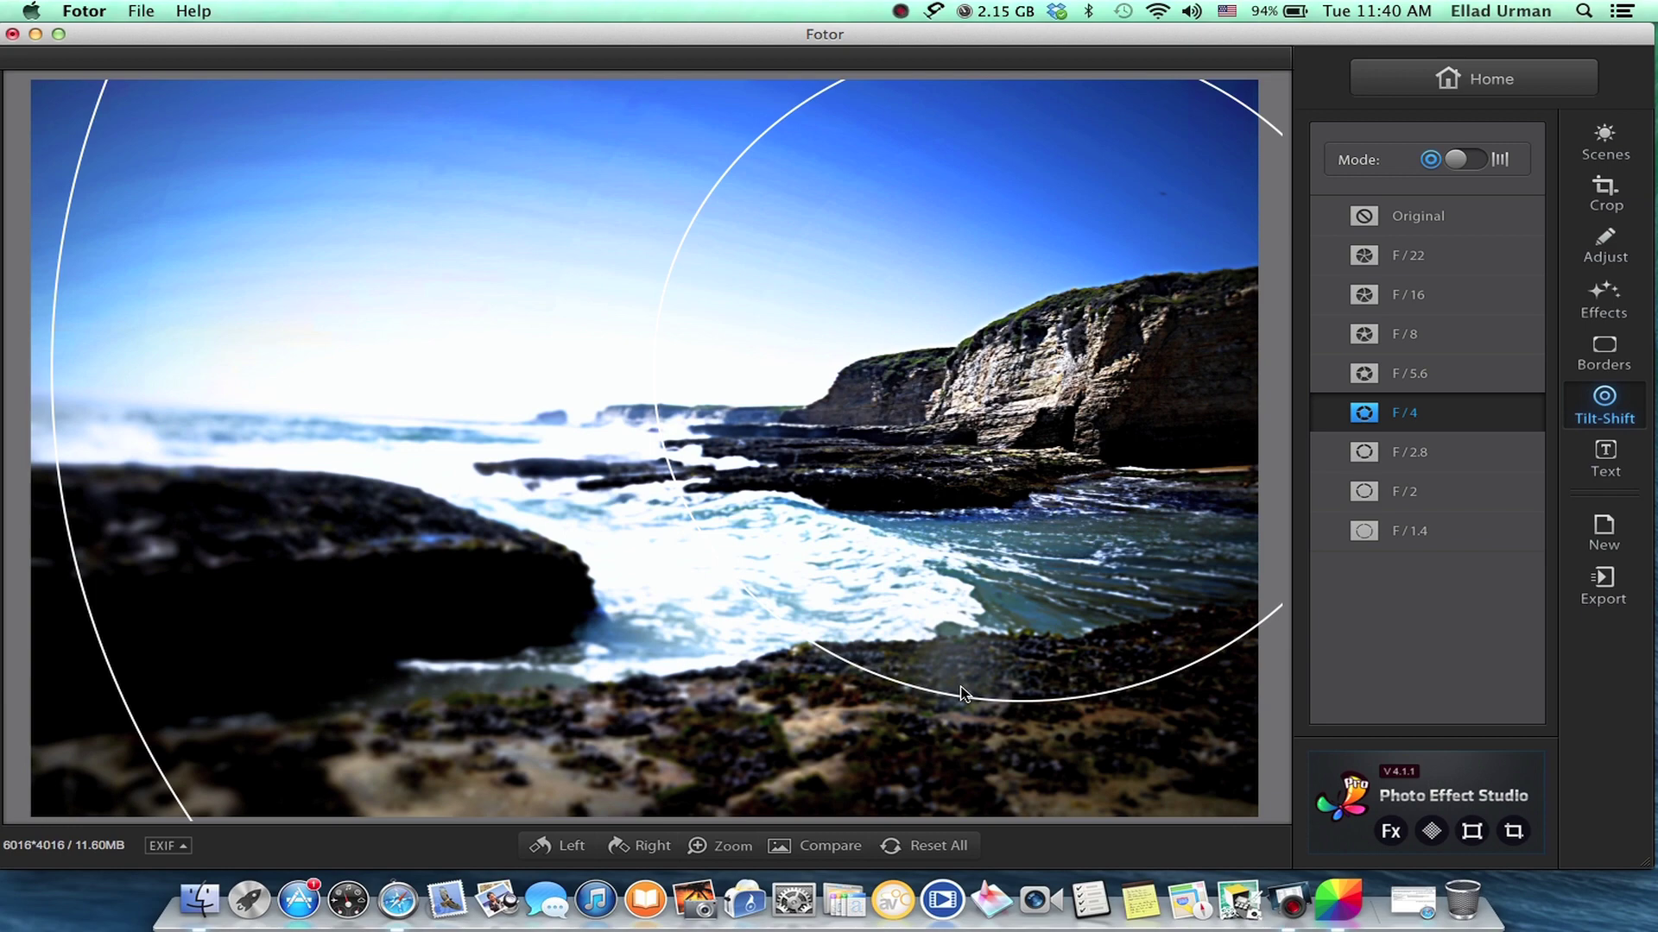
{"action": "left_click", "coordinate": [1409, 298]}
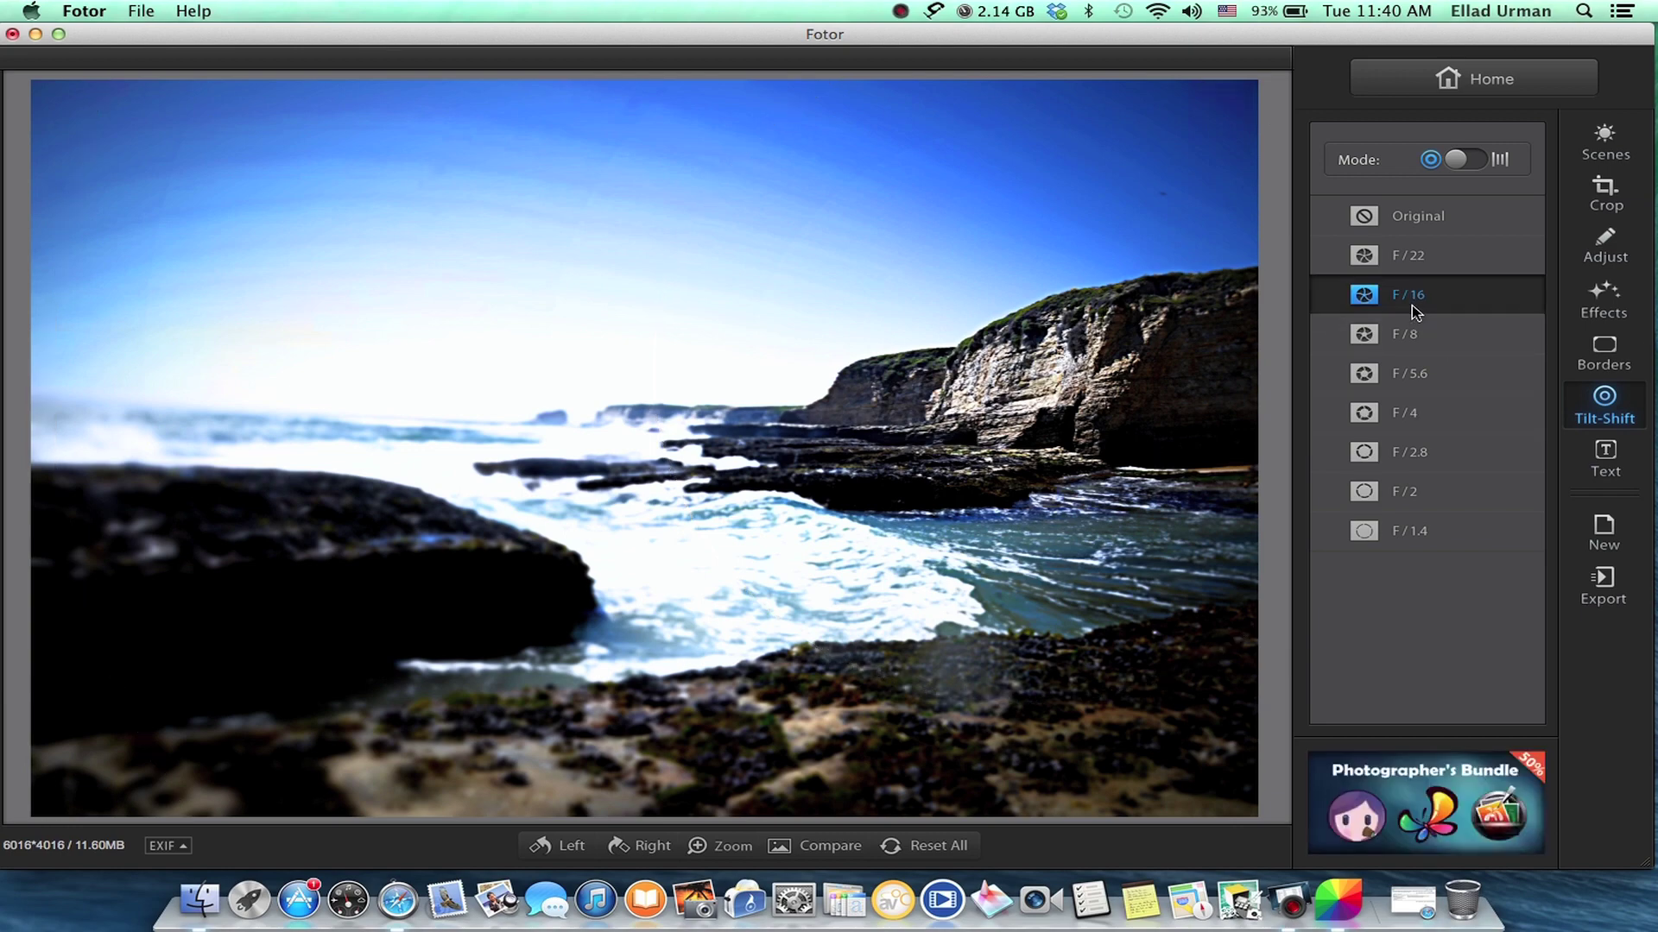
{"action": "left_click", "coordinate": [1392, 255]}
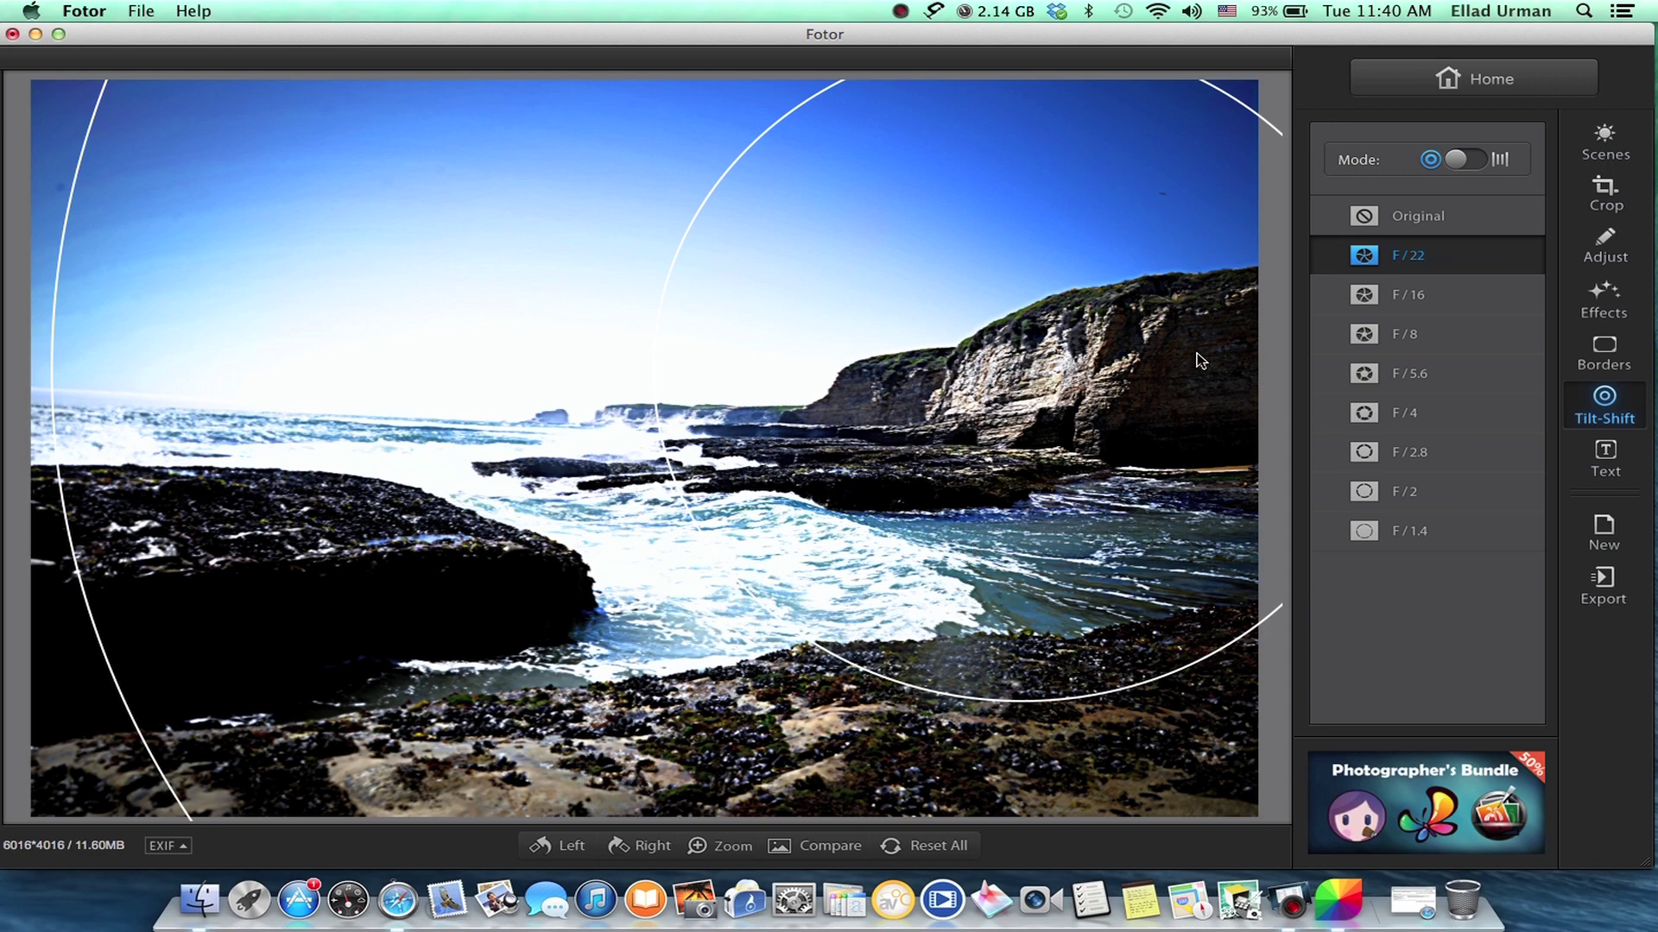
{"action": "left_click", "coordinate": [1419, 223]}
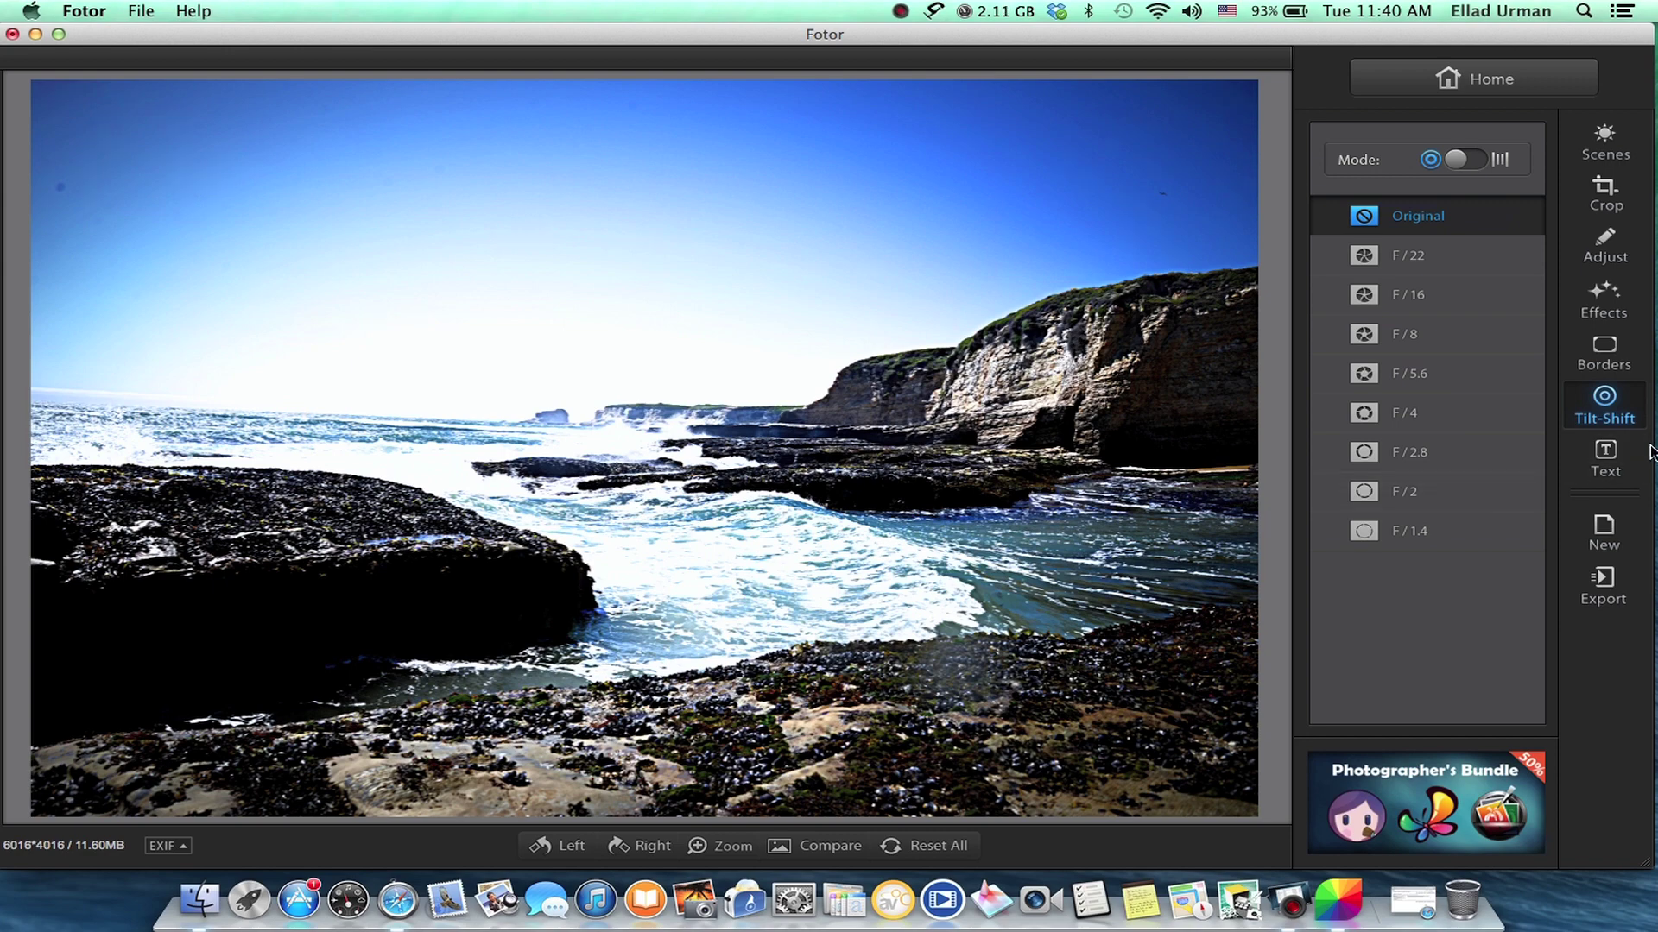
Add yellow Adobe Heiti Std text reading 'Hello Youtube'
{"action": "left_click", "coordinate": [1608, 459]}
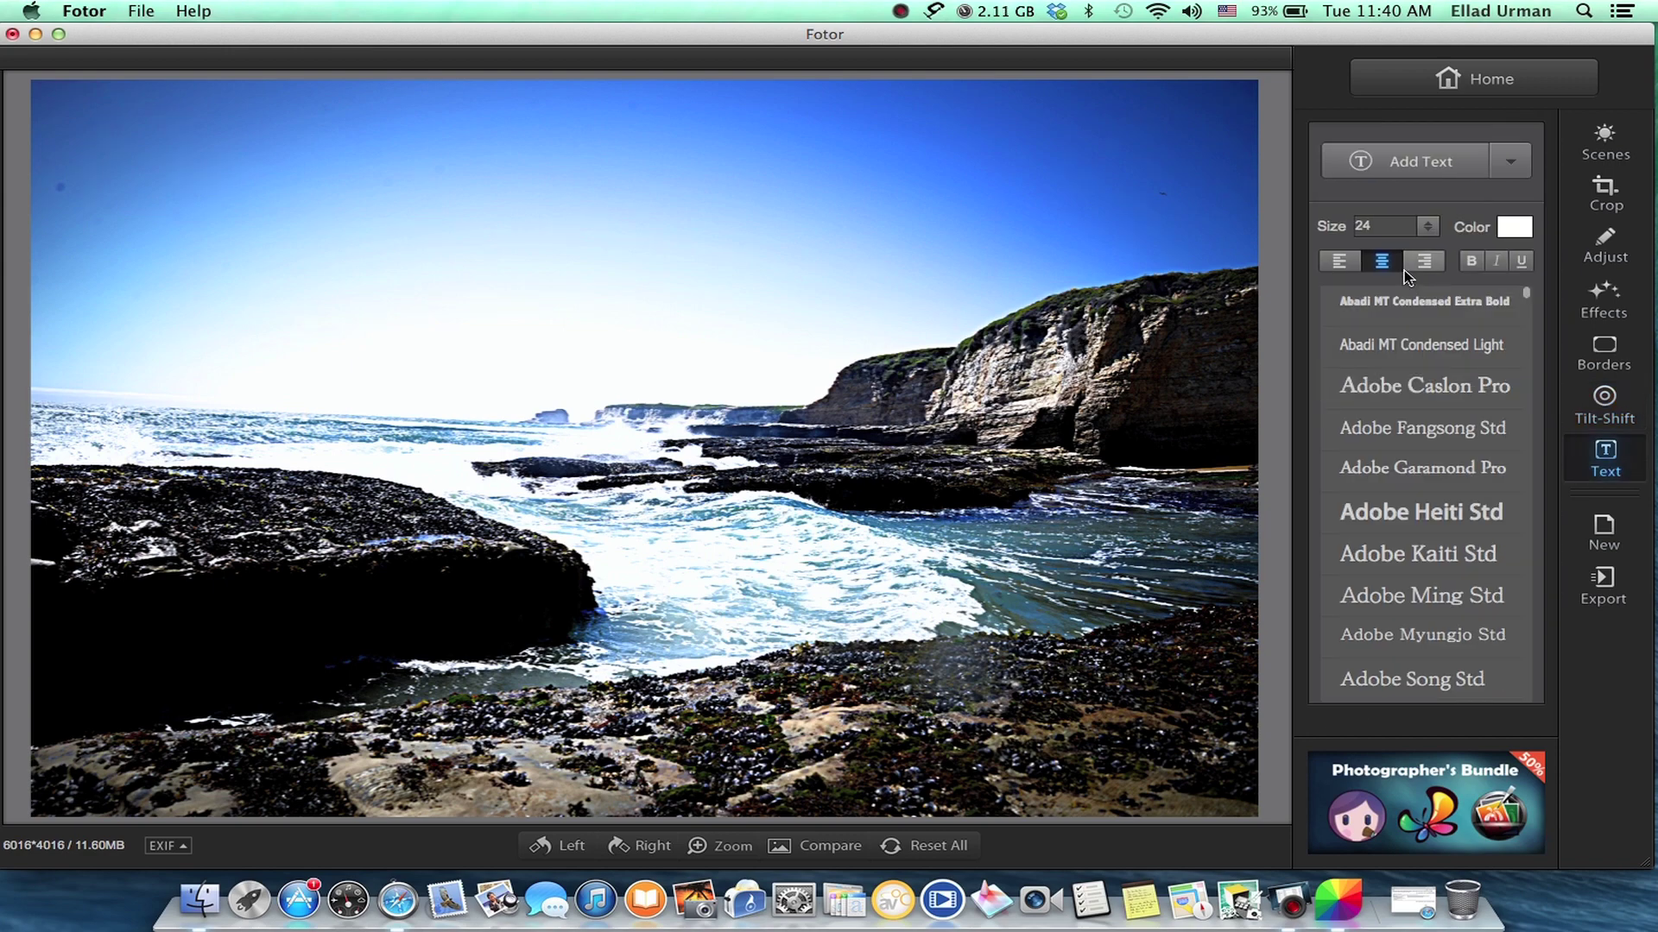
{"action": "left_click", "coordinate": [1512, 228]}
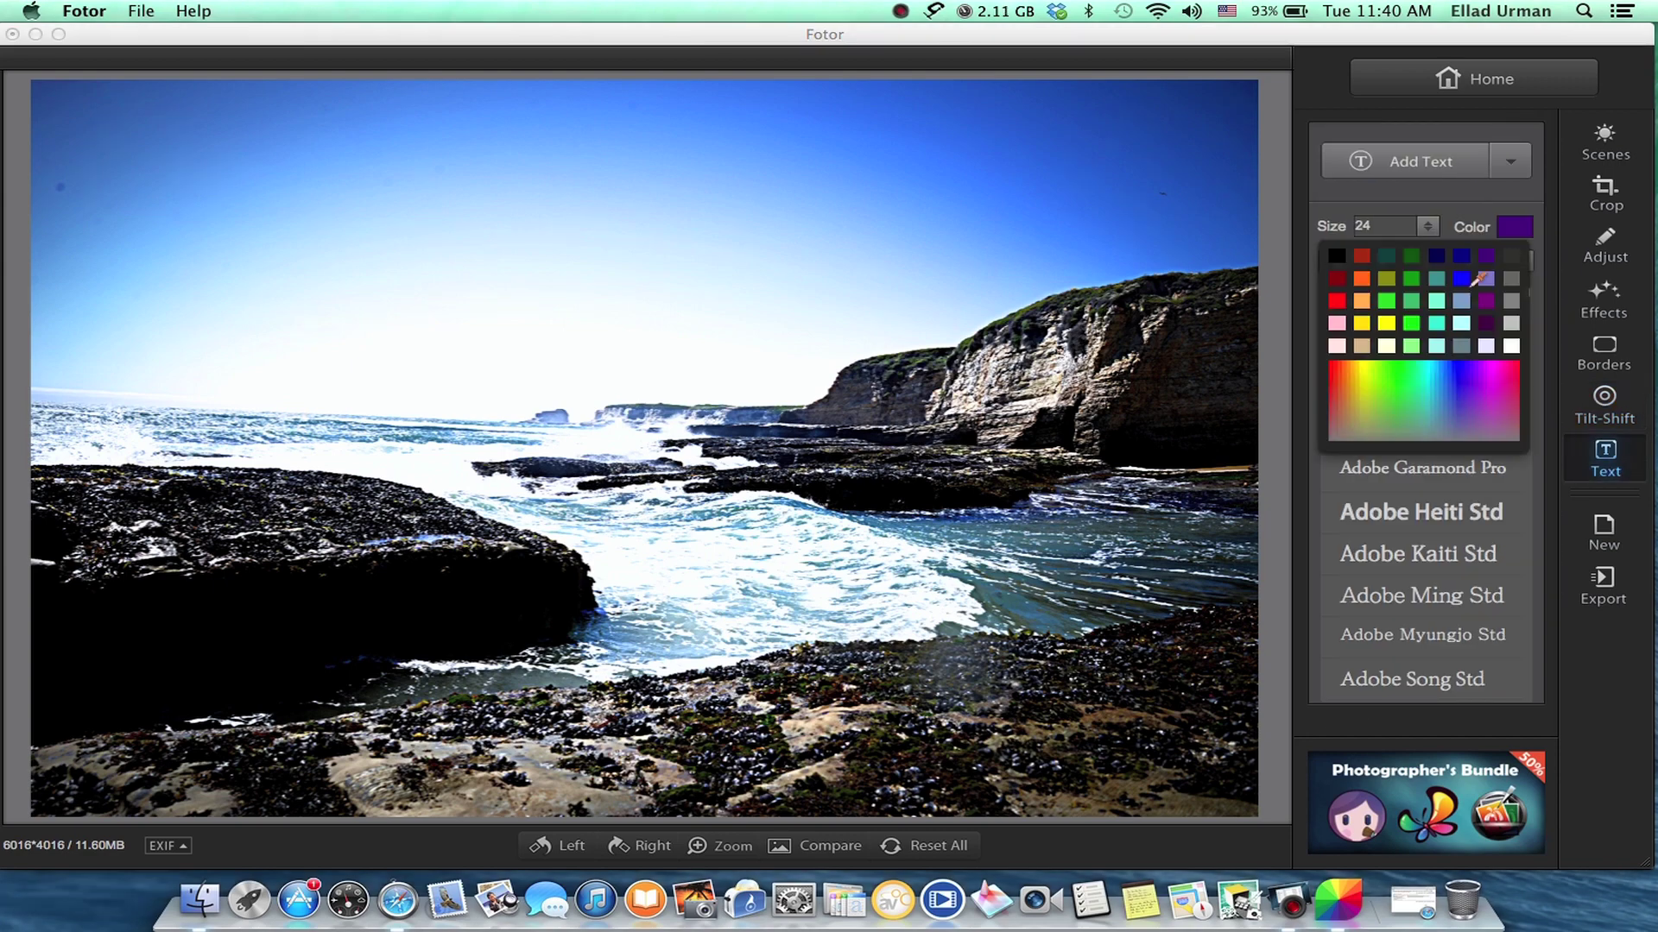
{"action": "left_click", "coordinate": [1387, 315]}
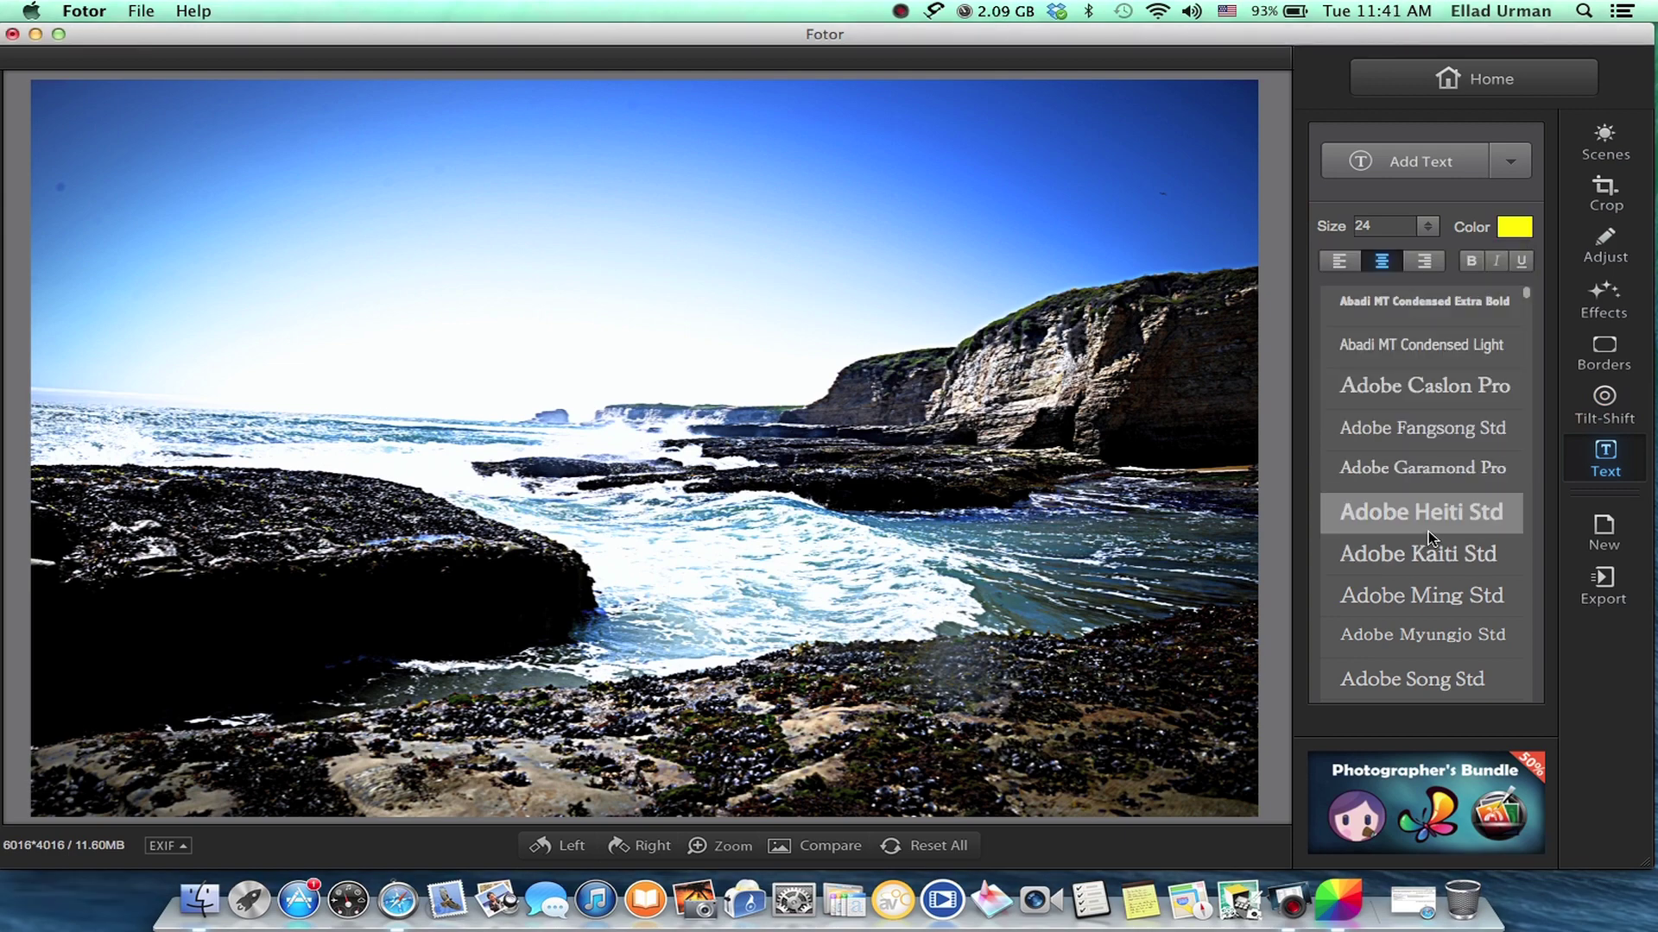
{"action": "left_click", "coordinate": [1416, 511]}
{"action": "left_click", "coordinate": [1455, 163]}
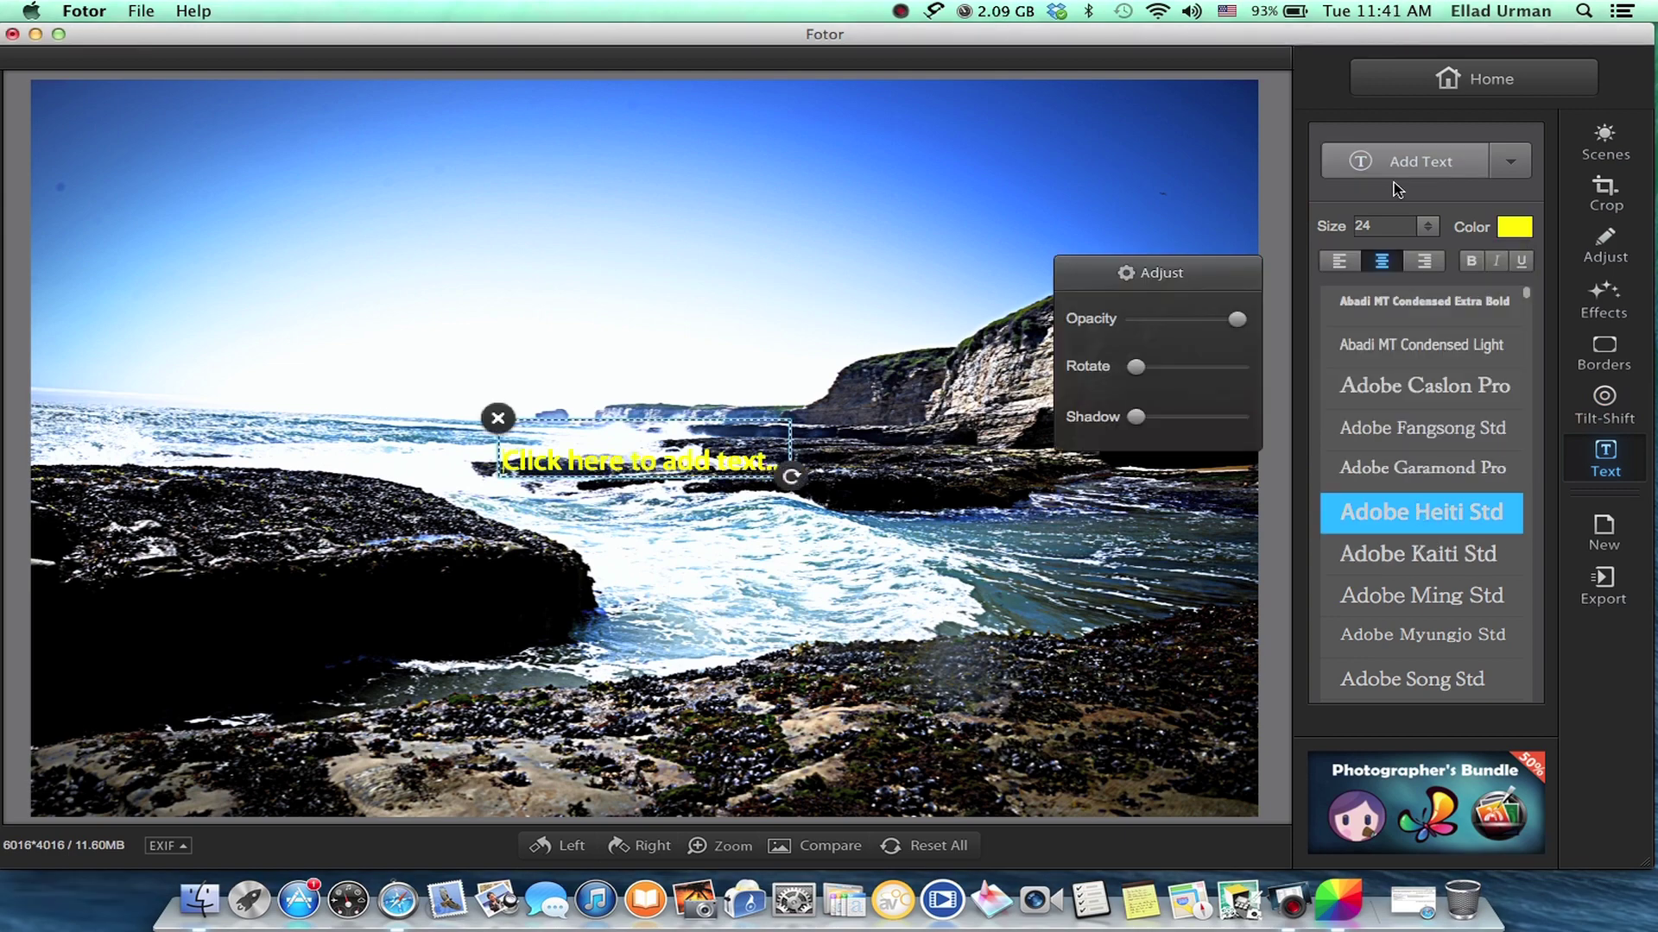
{"action": "type", "text": "Hellllo"}
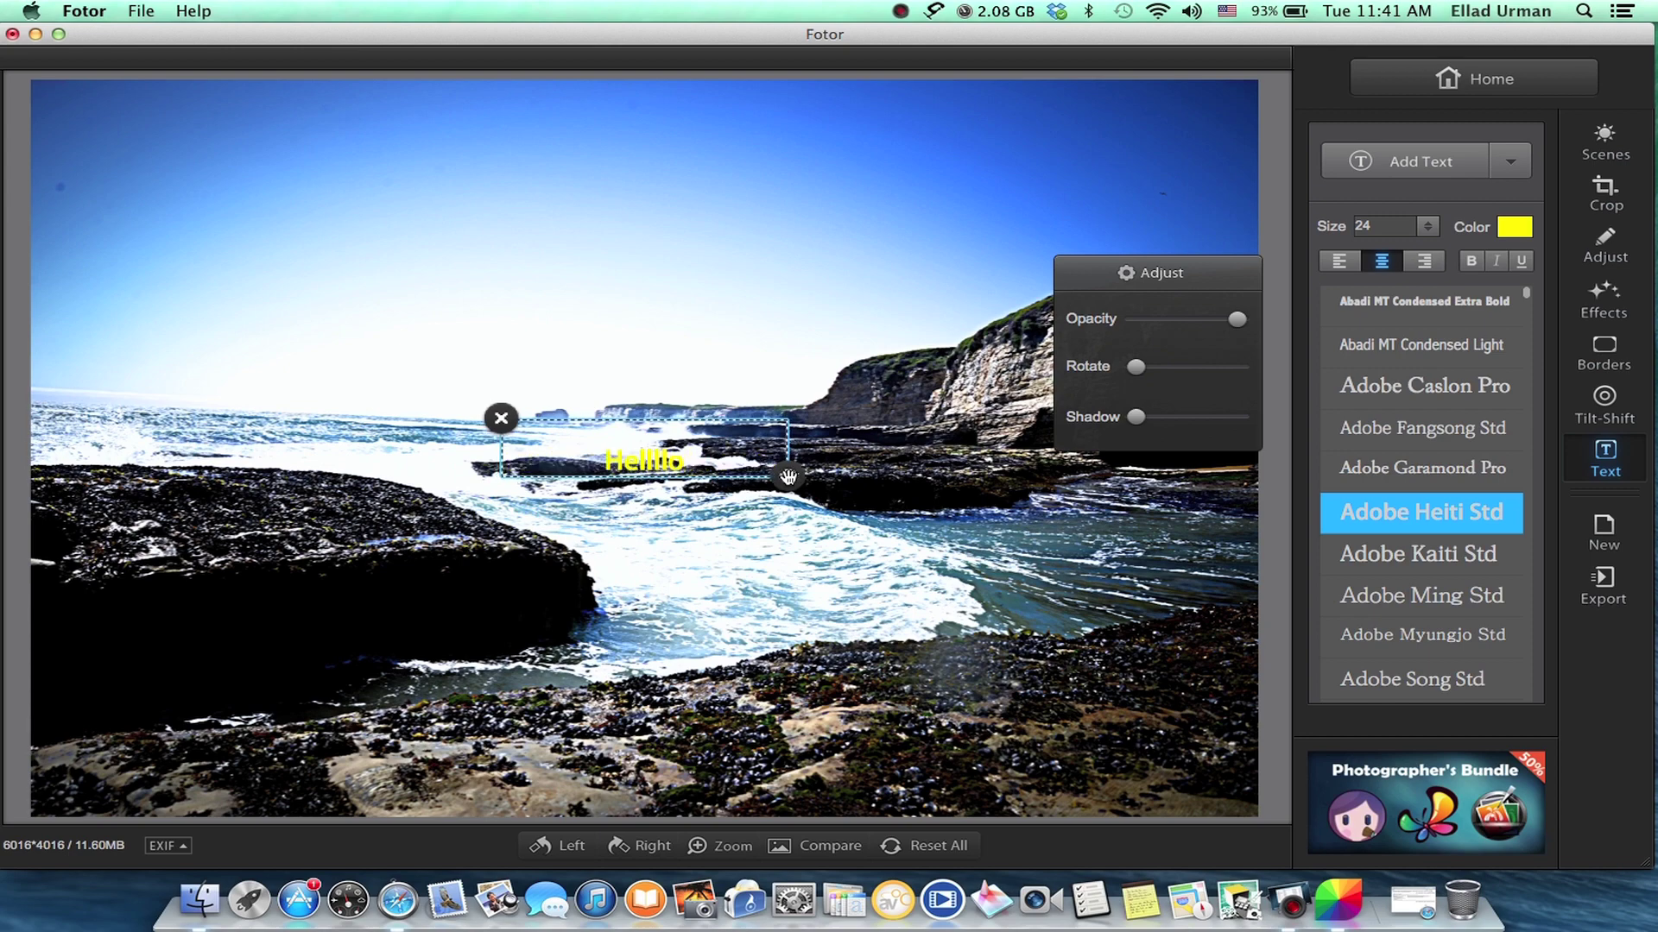
{"action": "key", "text": "BackSpace"}
{"action": "key", "text": "BackSpace"}
{"action": "key", "text": "BackSpace"}
{"action": "type", "text": "o Youtube"}
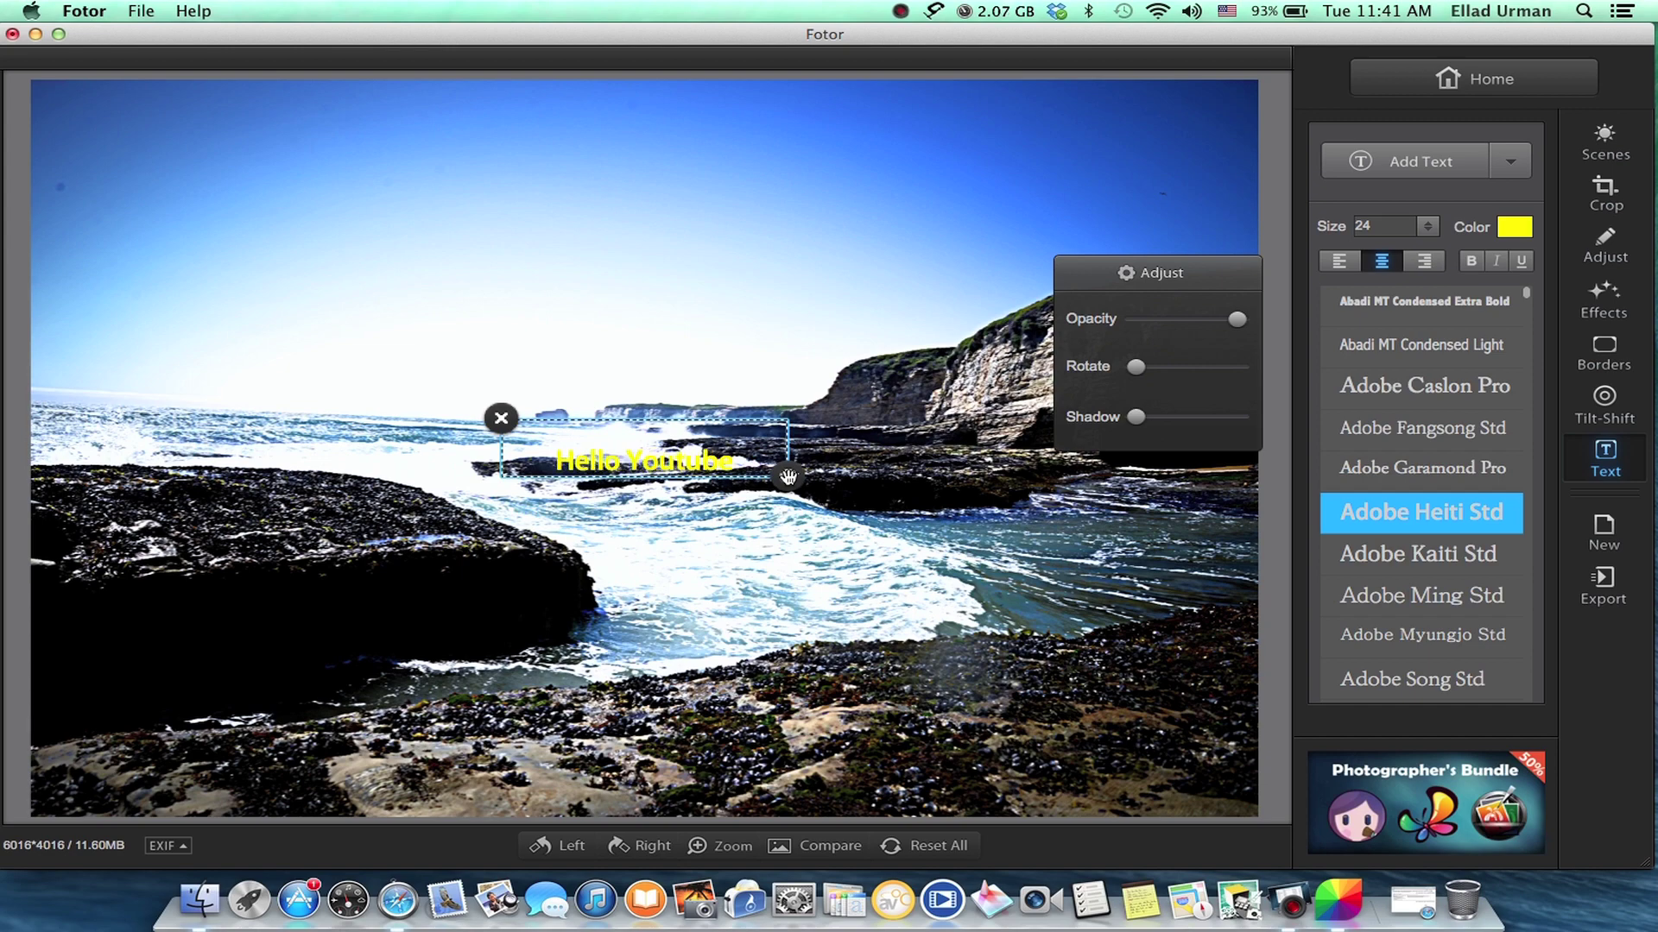
Tilt, left-align and enlarge the text to size 72 across the photo
{"action": "left_click_drag", "start_coordinate": [1136, 367], "coordinate": [1240, 416]}
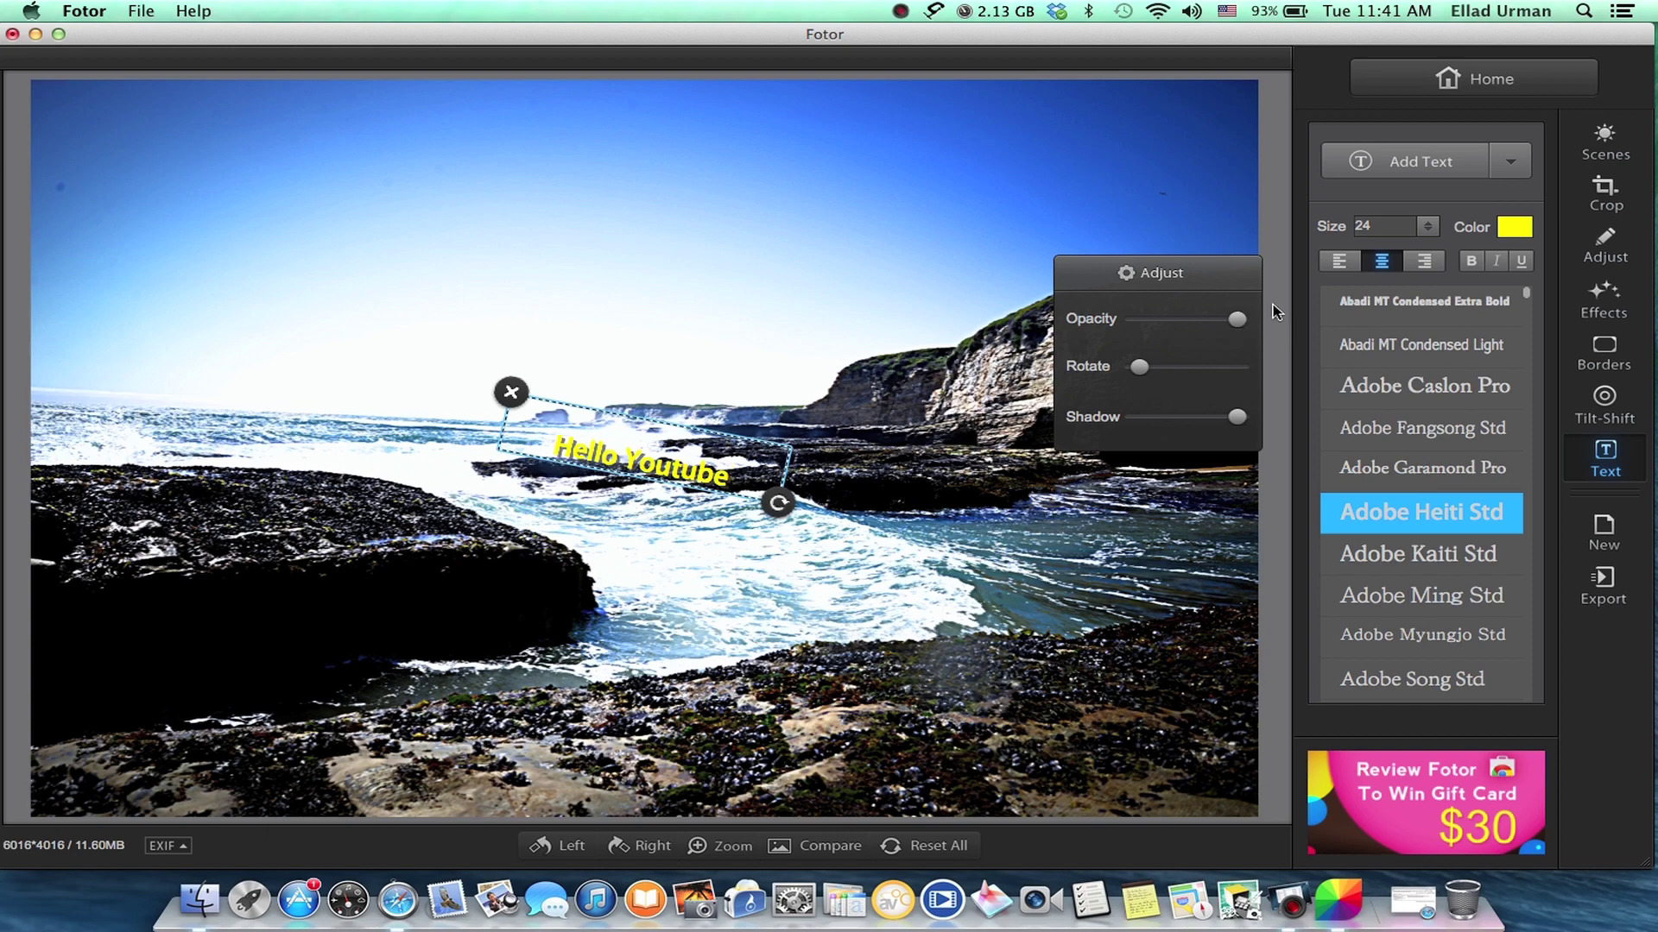
{"action": "left_click", "coordinate": [1345, 266]}
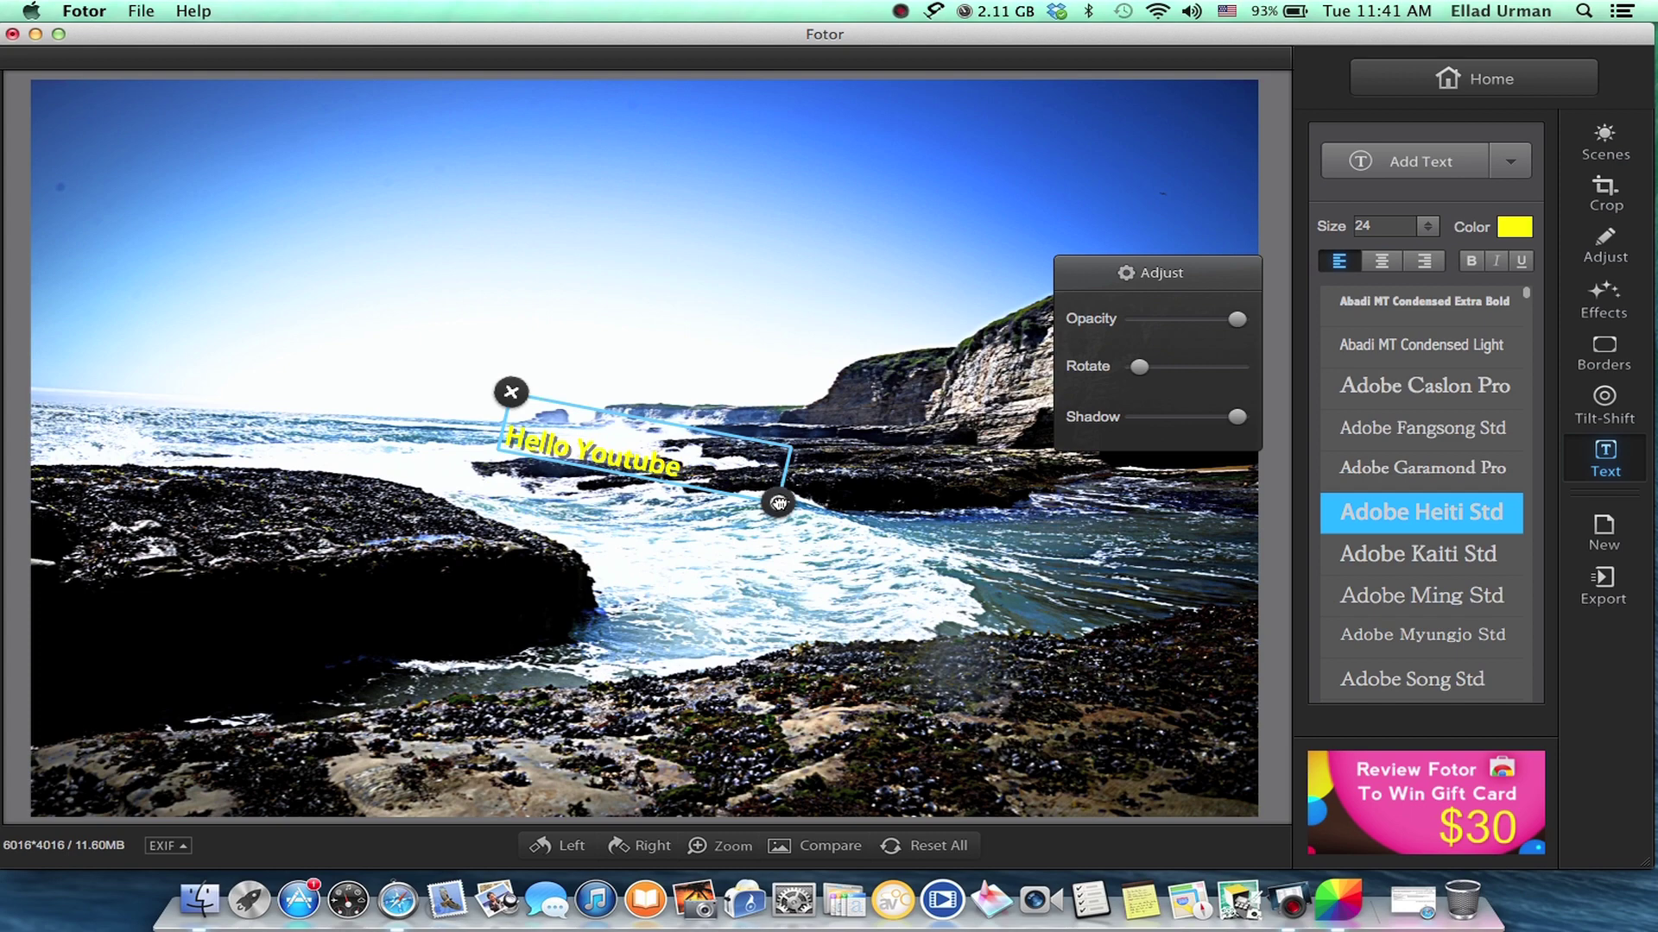
{"action": "left_click_drag", "start_coordinate": [775, 499], "coordinate": [1025, 649]}
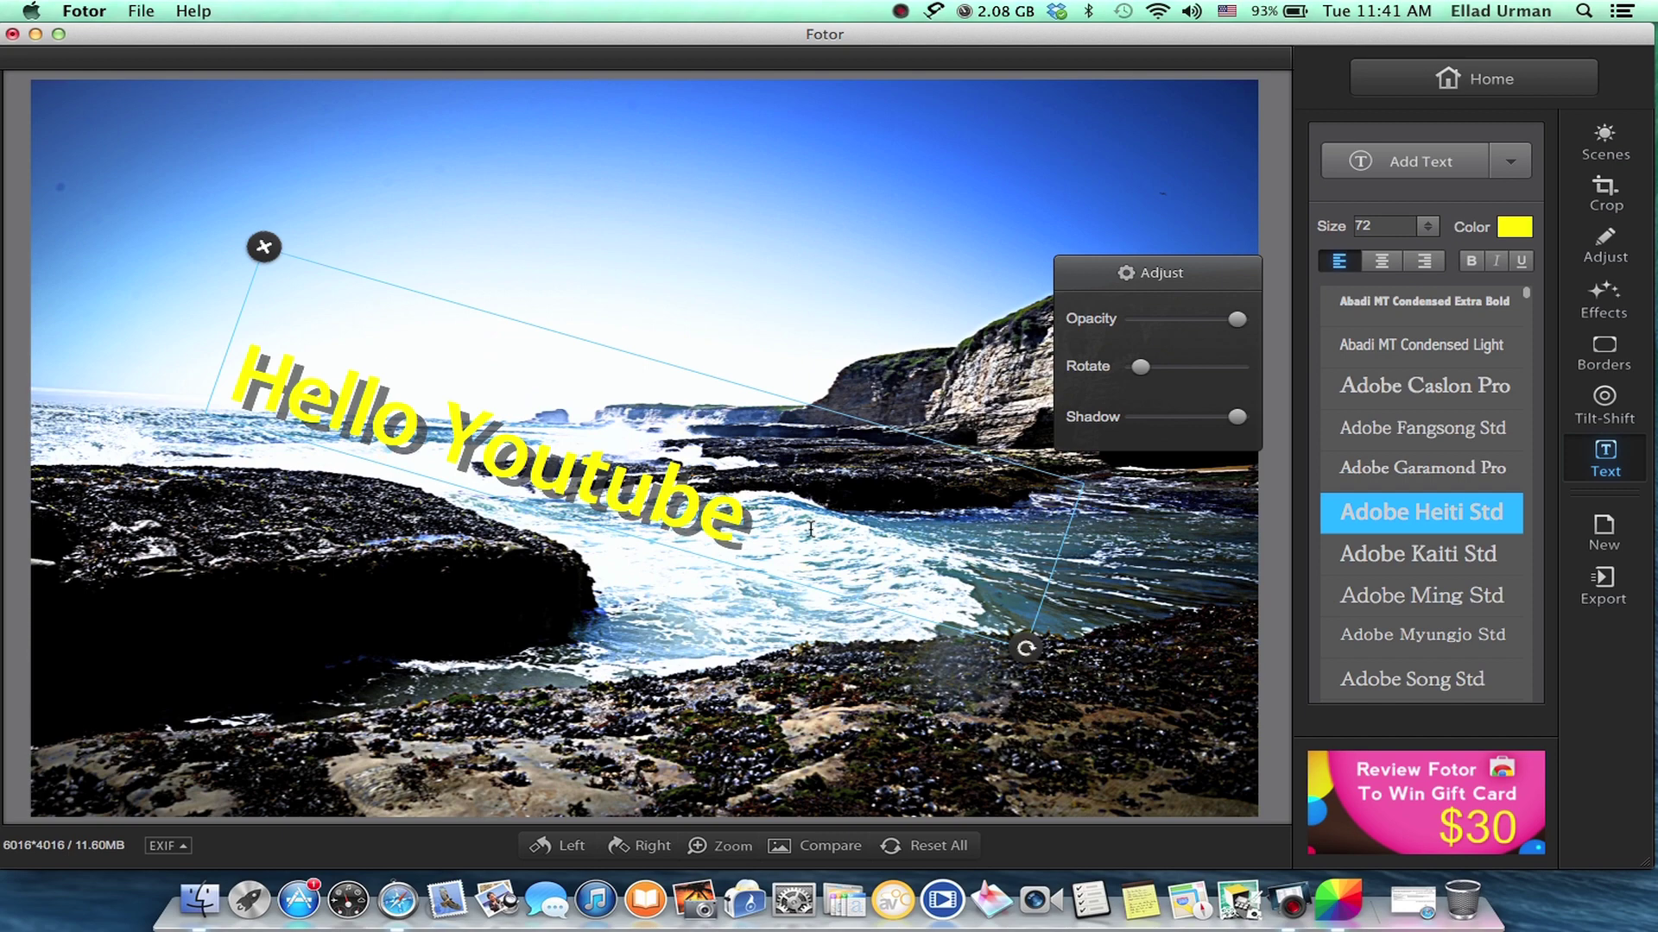
Close the text panel and toggle Compare twice, ending on the edited photo
{"action": "left_click", "coordinate": [1110, 273]}
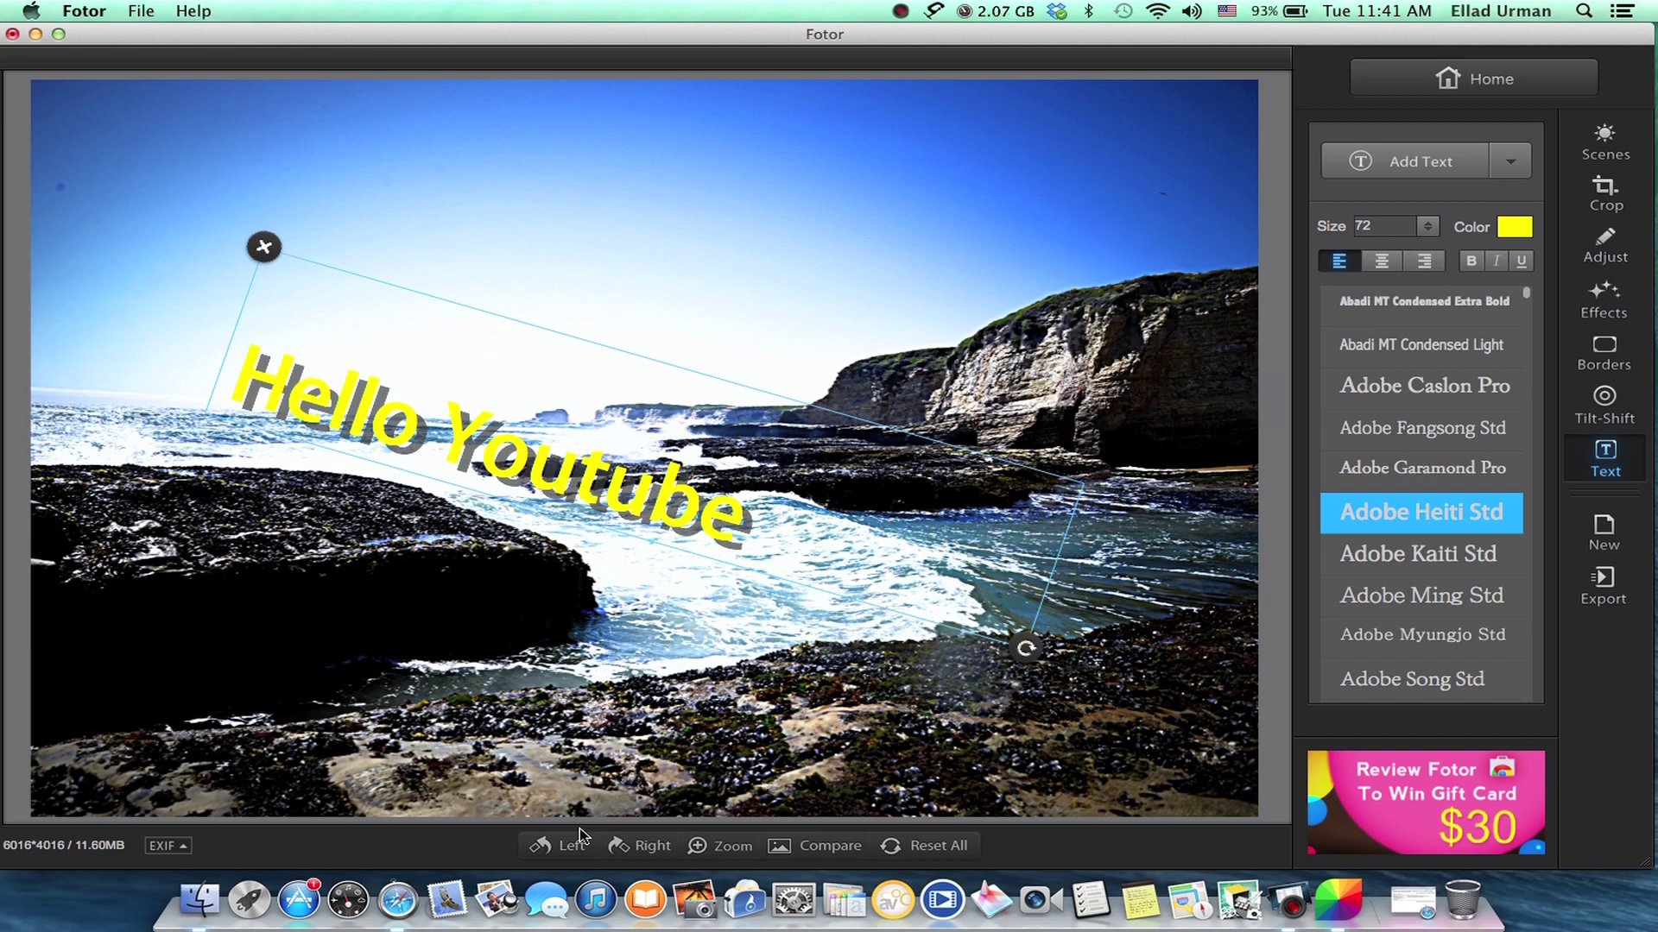
{"action": "left_click", "coordinate": [812, 850]}
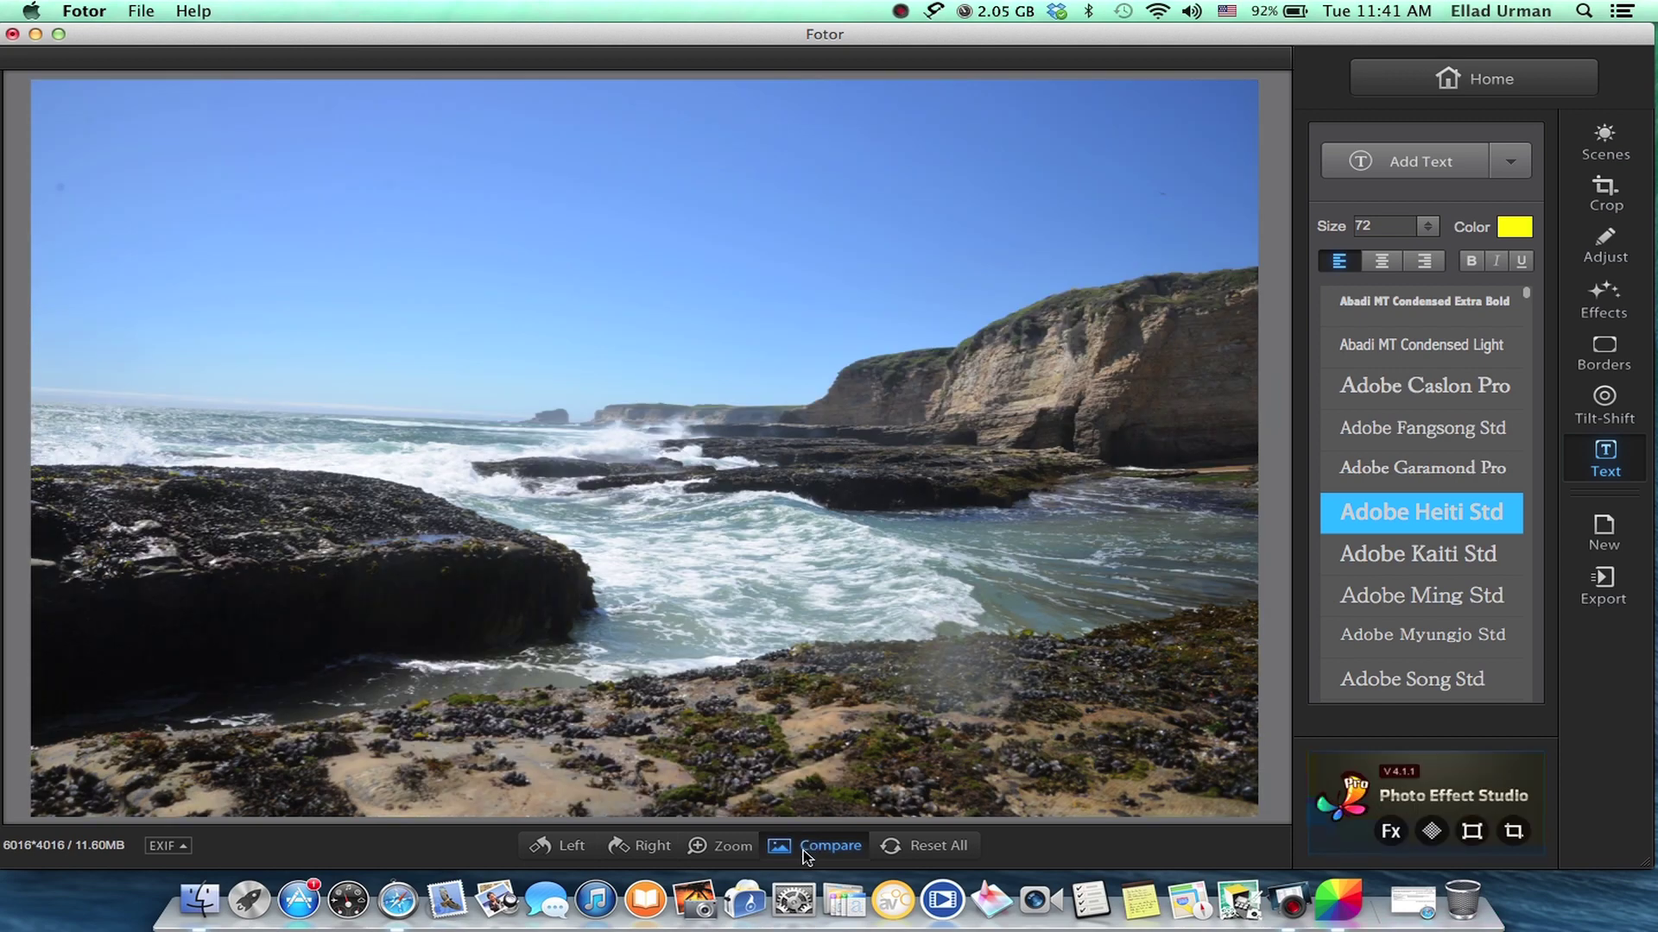
{"action": "left_click", "coordinate": [799, 847]}
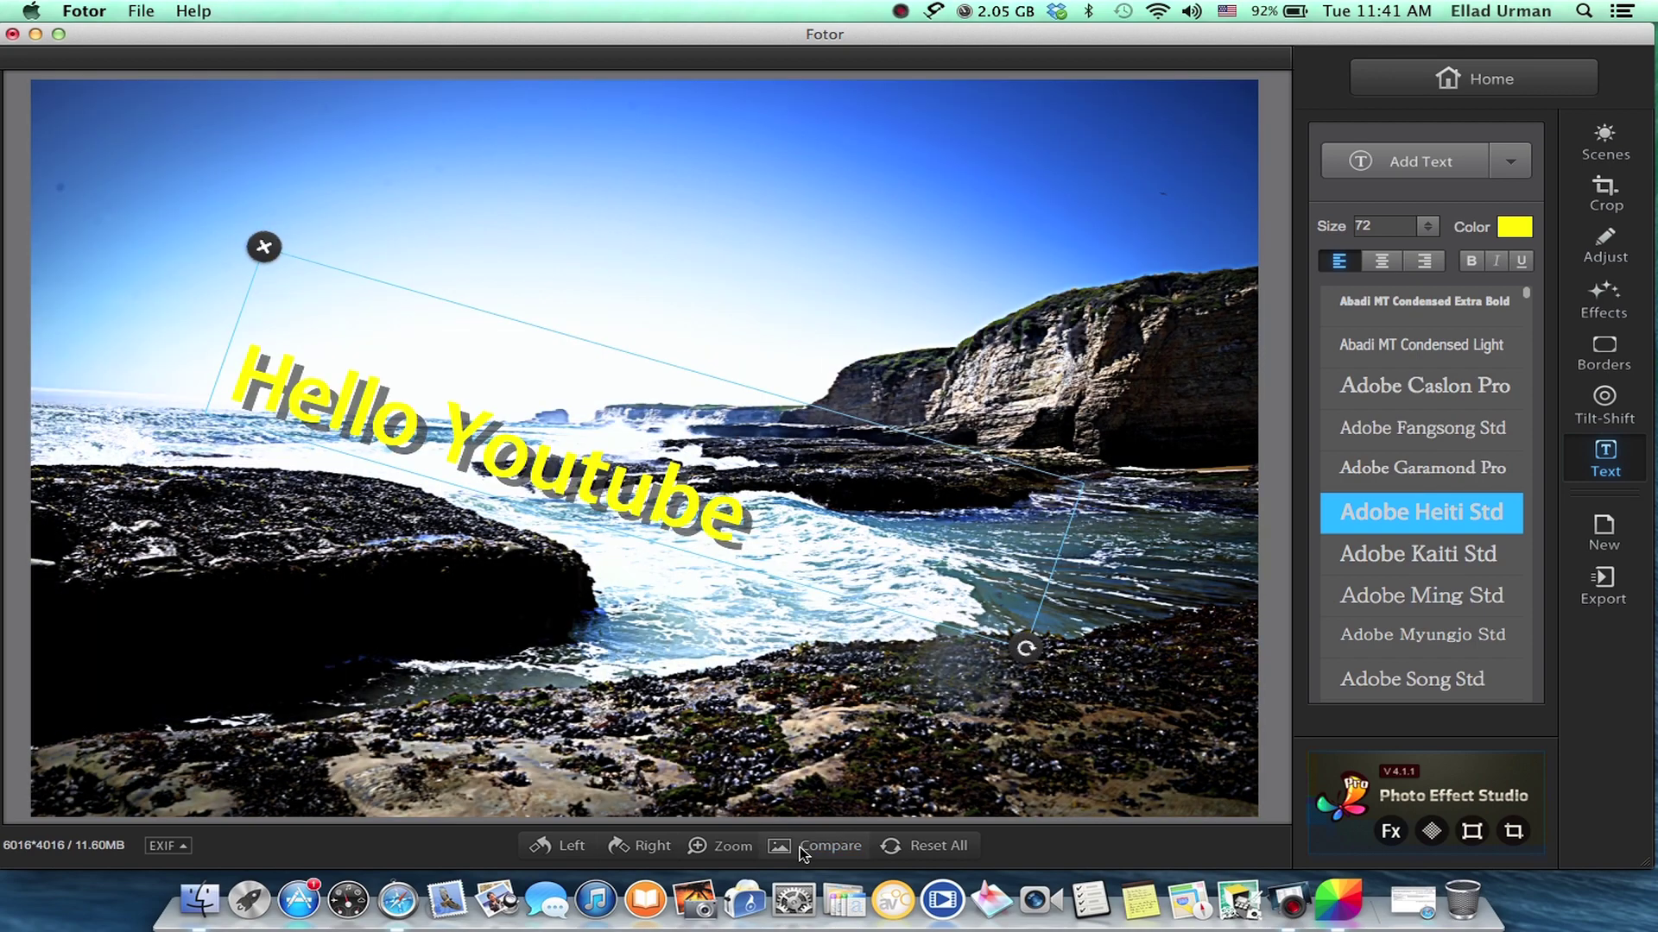
{"action": "left_click", "coordinate": [801, 849]}
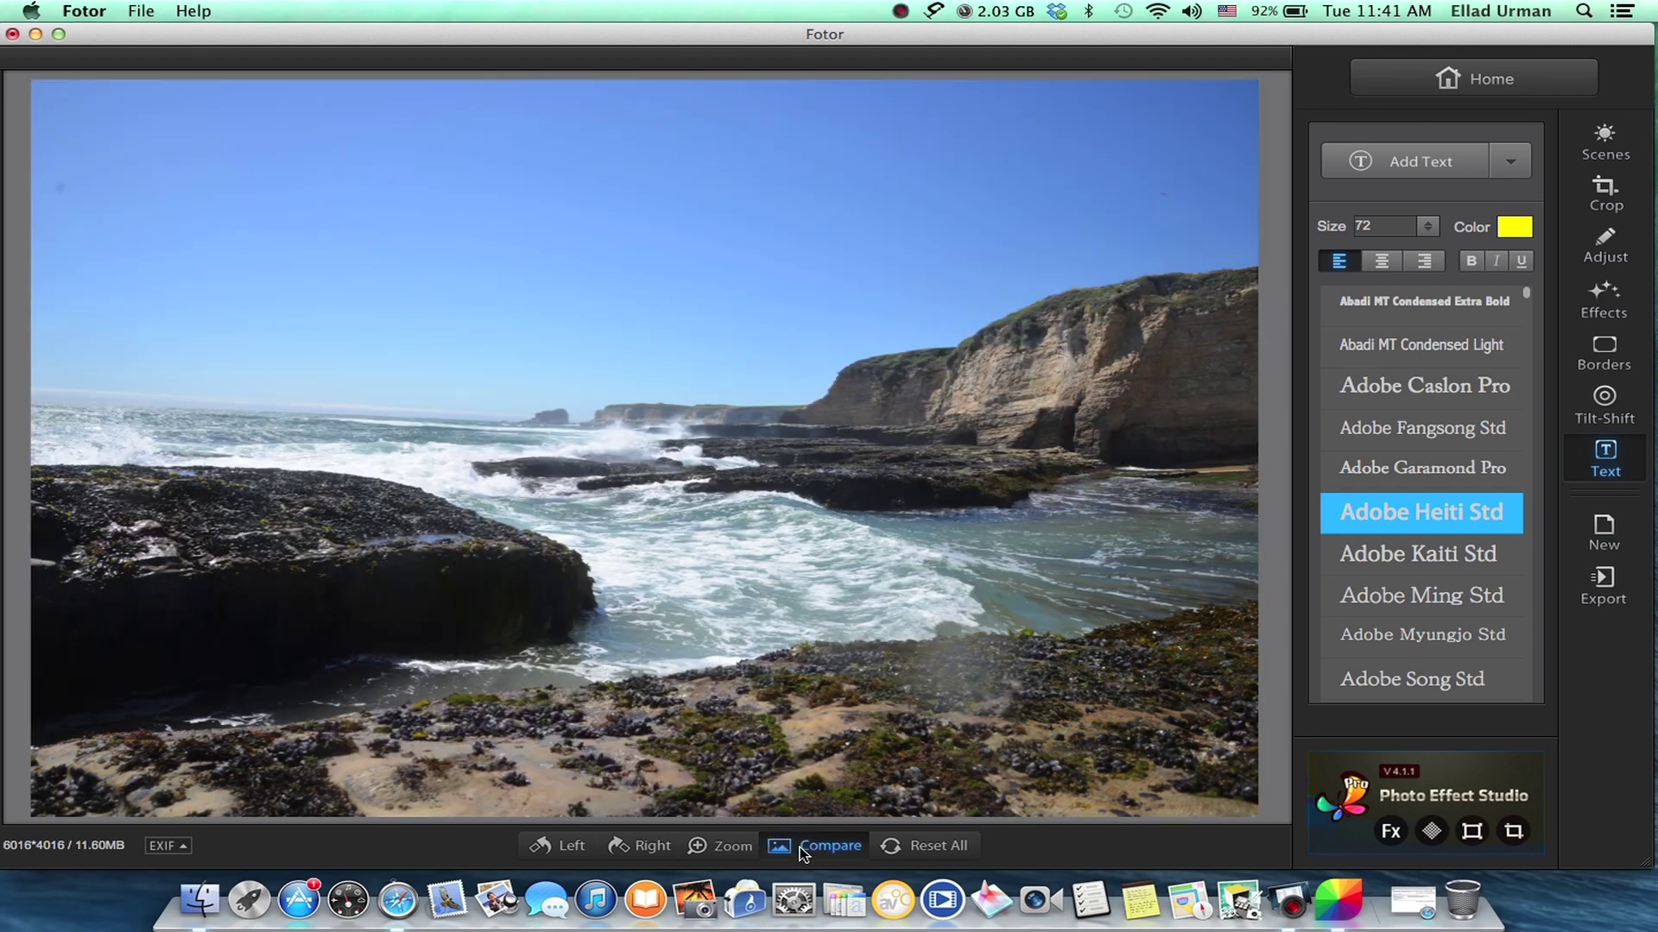
{"action": "left_click", "coordinate": [799, 847]}
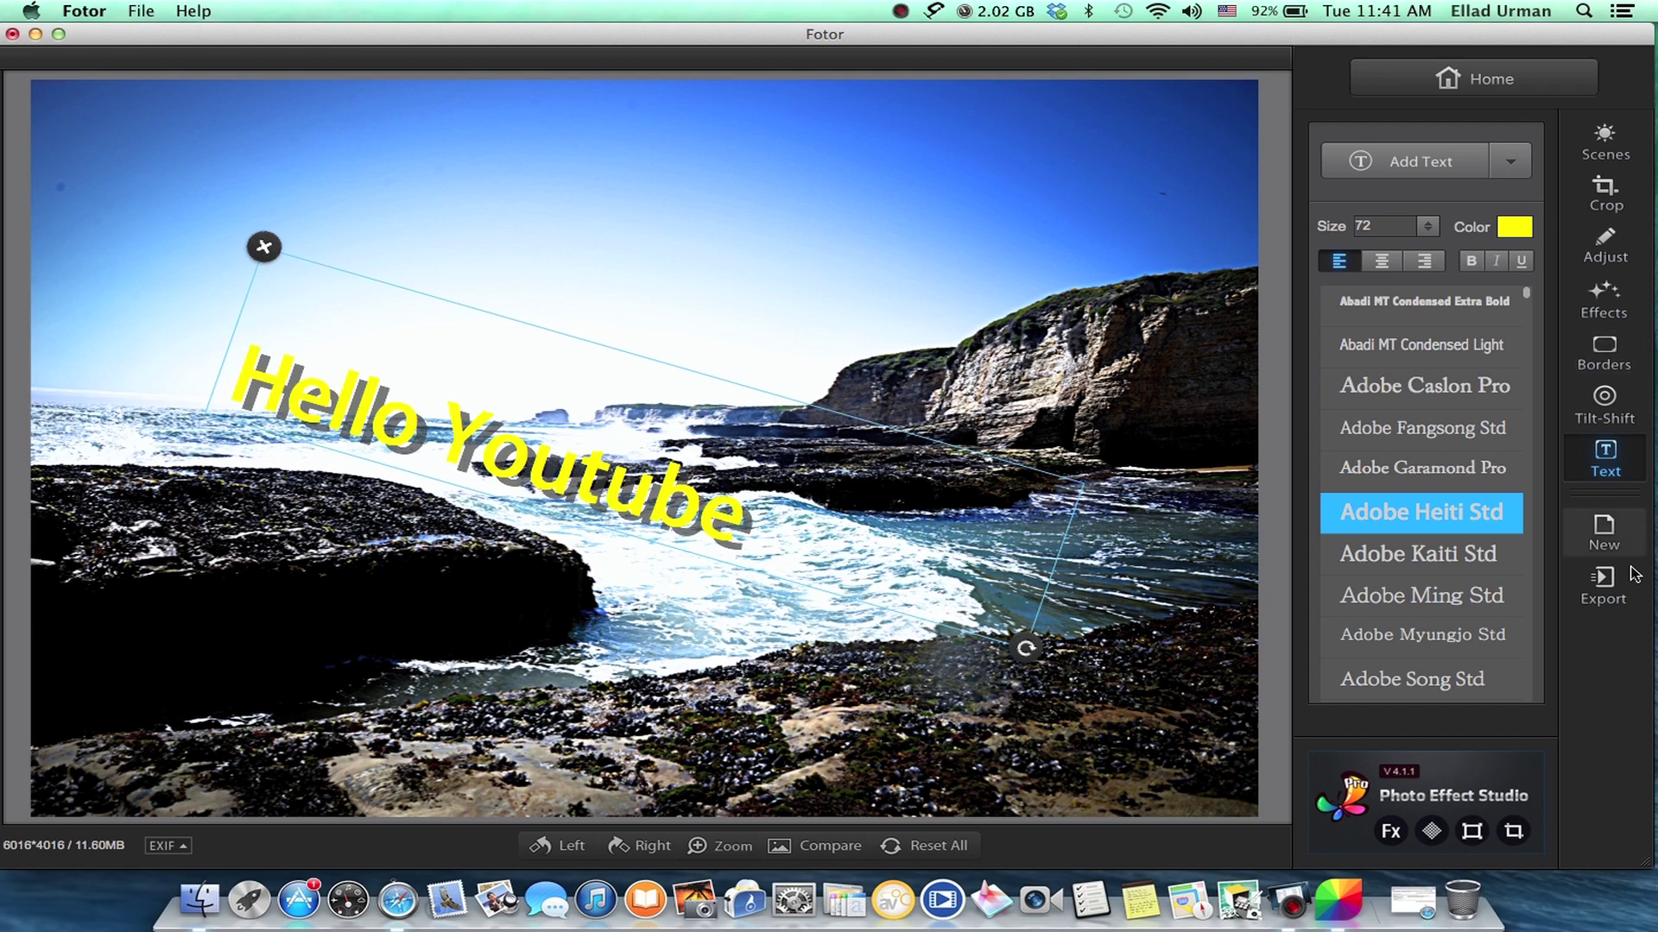
{"action": "left_click", "coordinate": [1621, 602]}
{"action": "mouse_move", "coordinate": [1521, 531]}
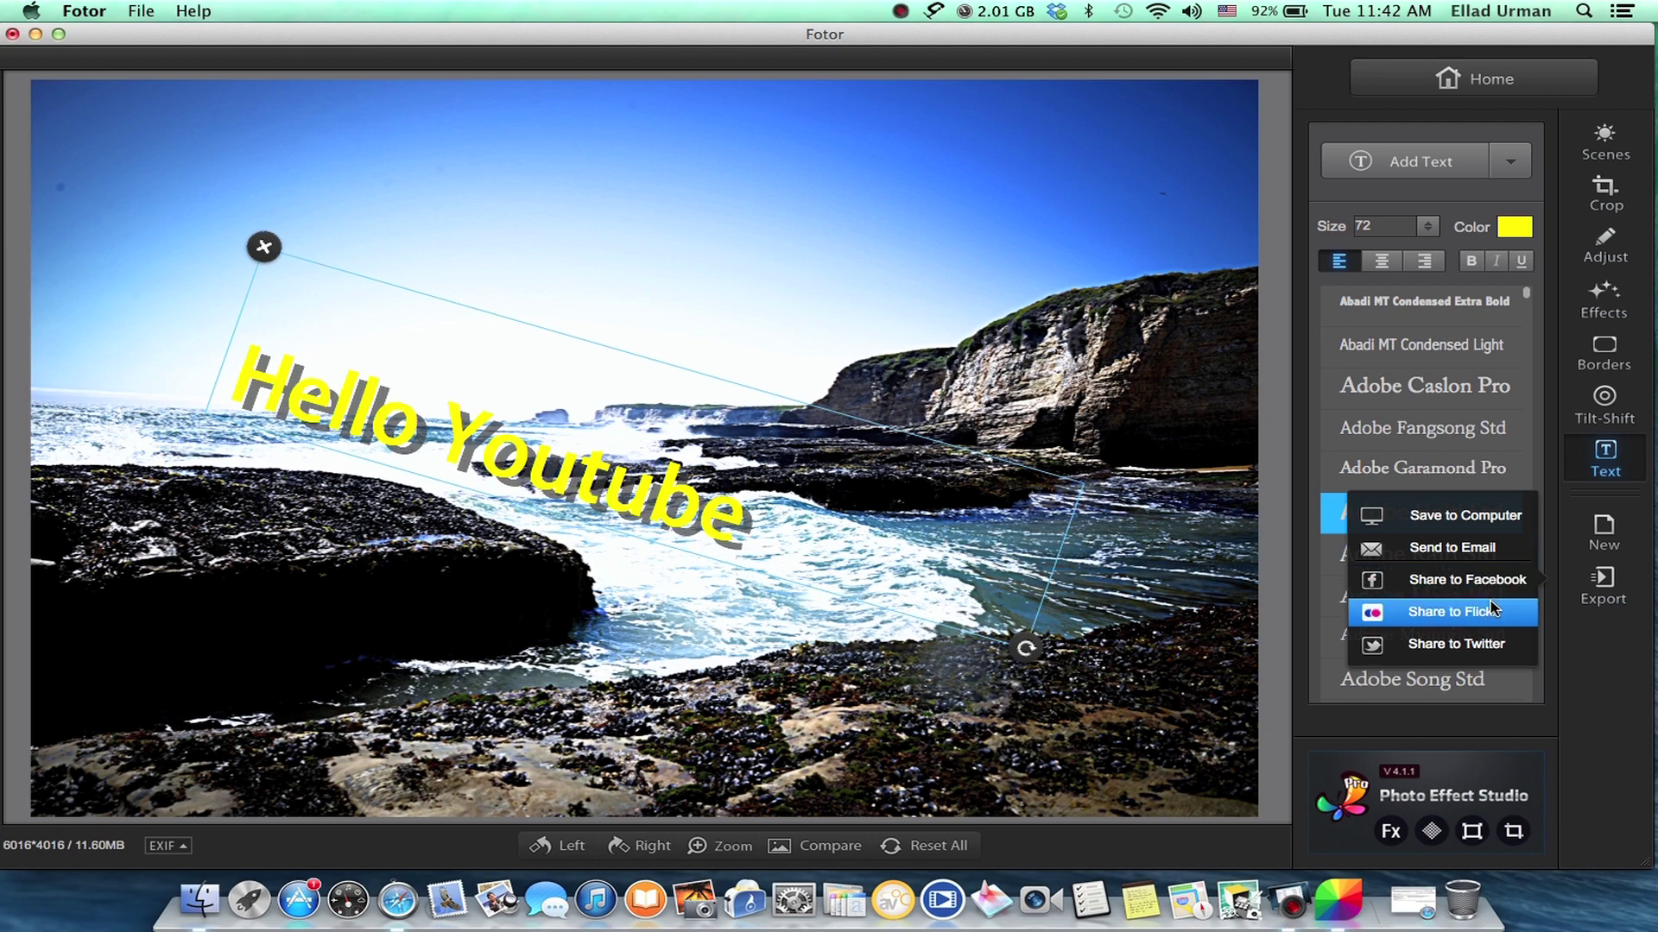
{"action": "left_click", "coordinate": [1483, 518]}
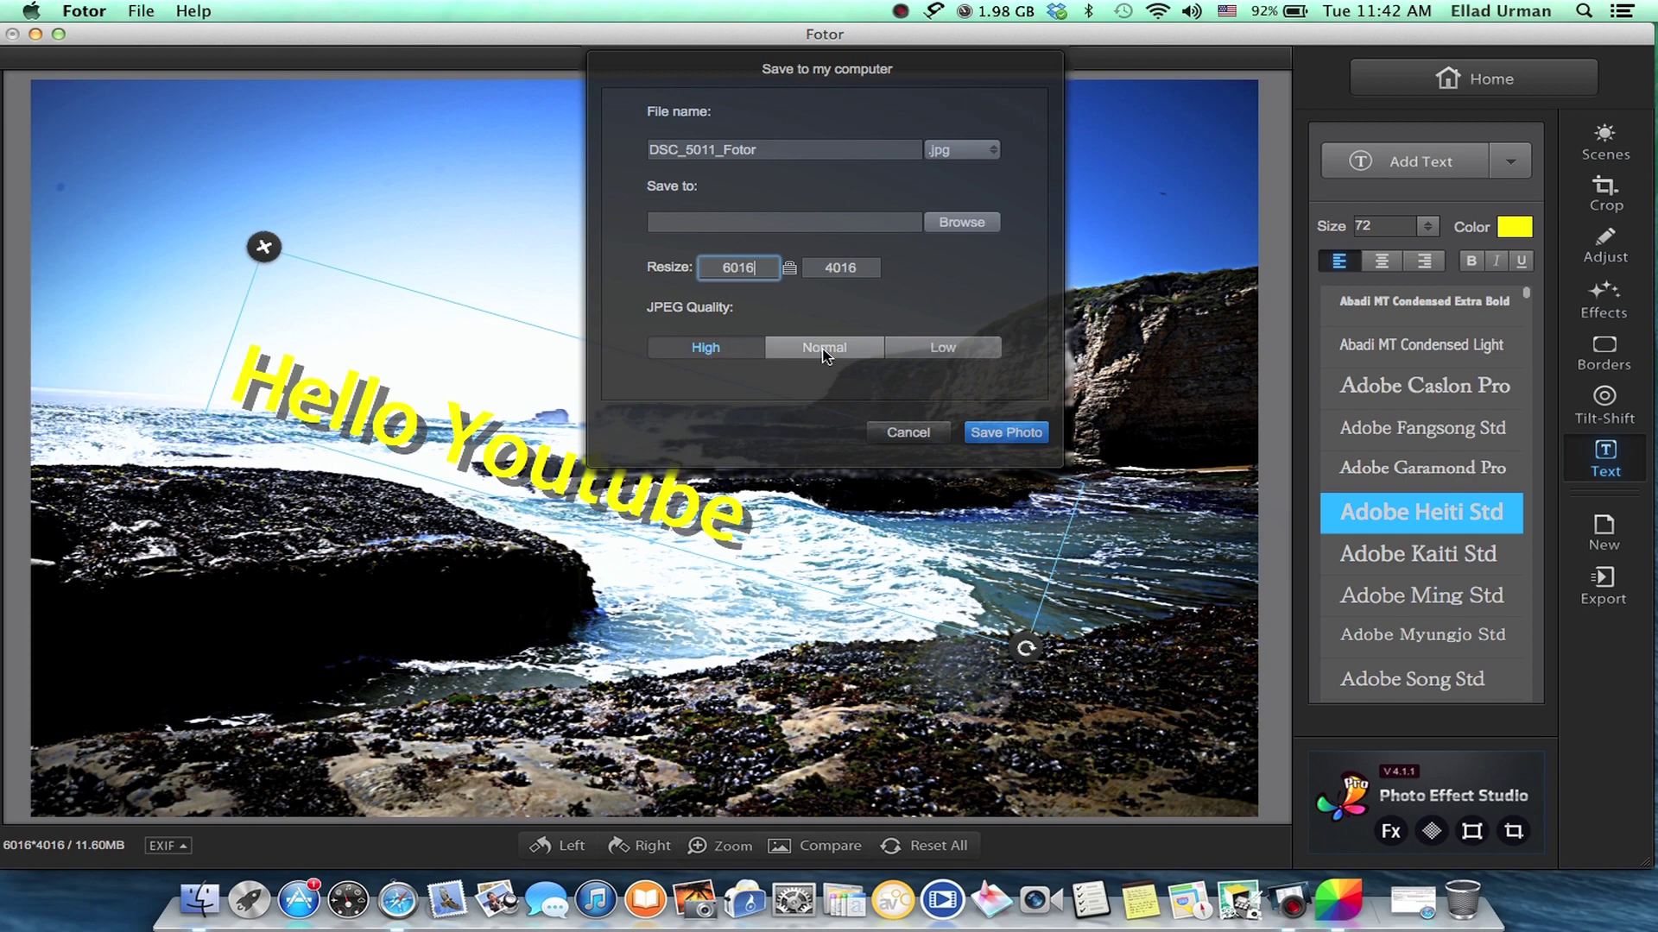
{"action": "left_click", "coordinate": [963, 152]}
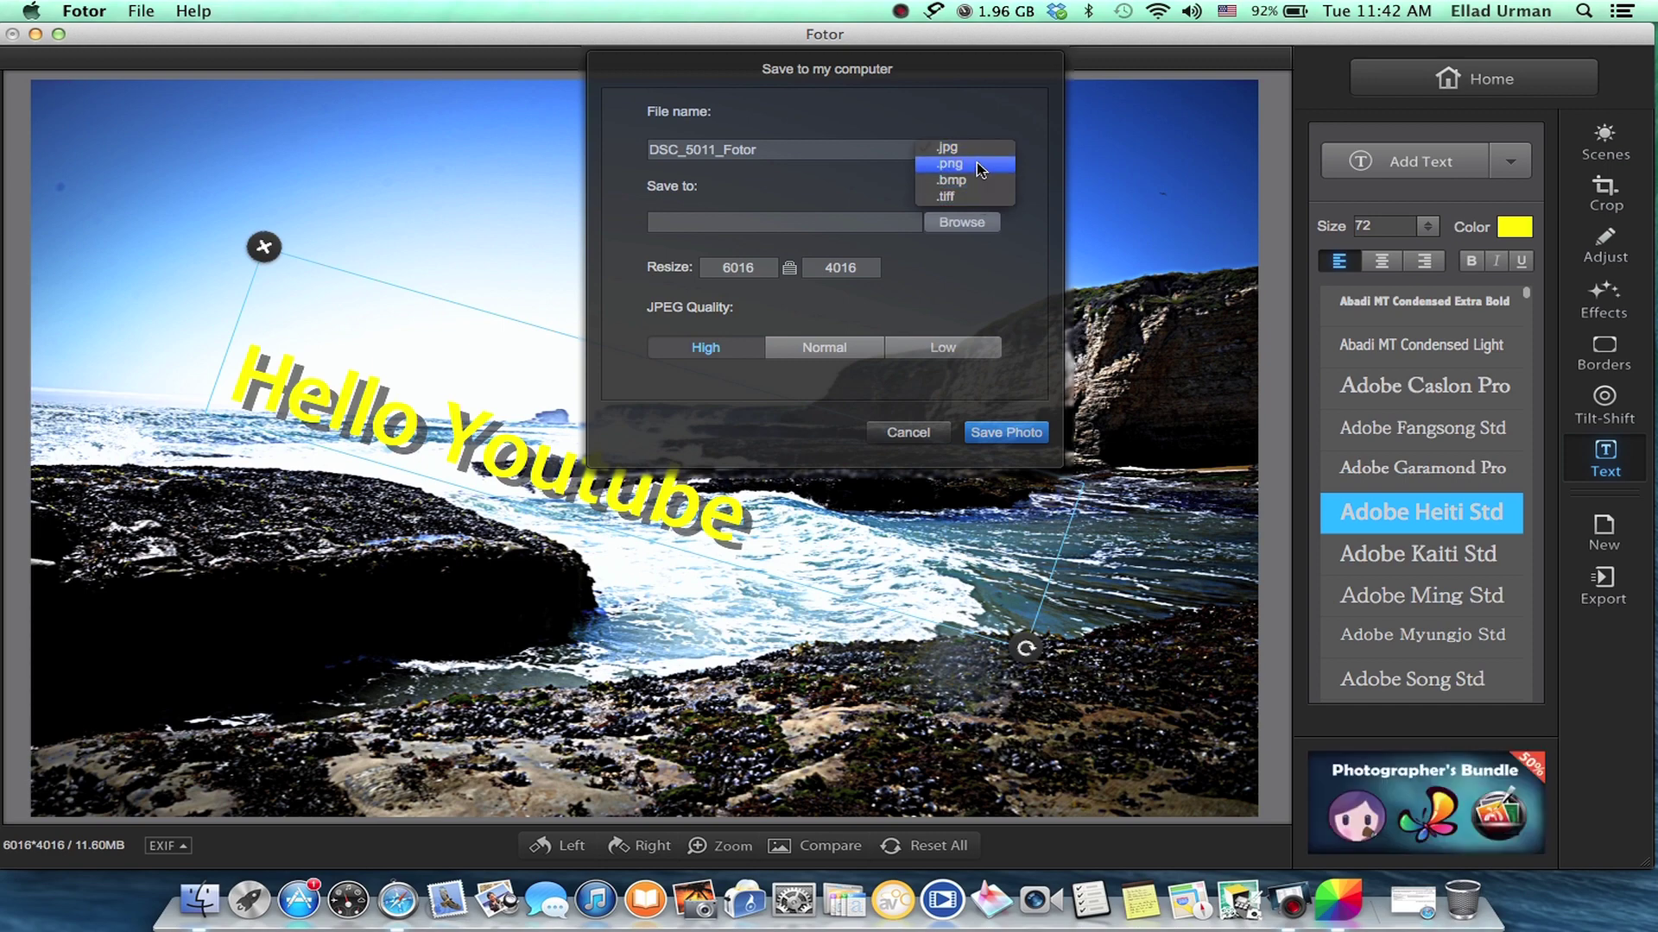
{"action": "left_click", "coordinate": [972, 148]}
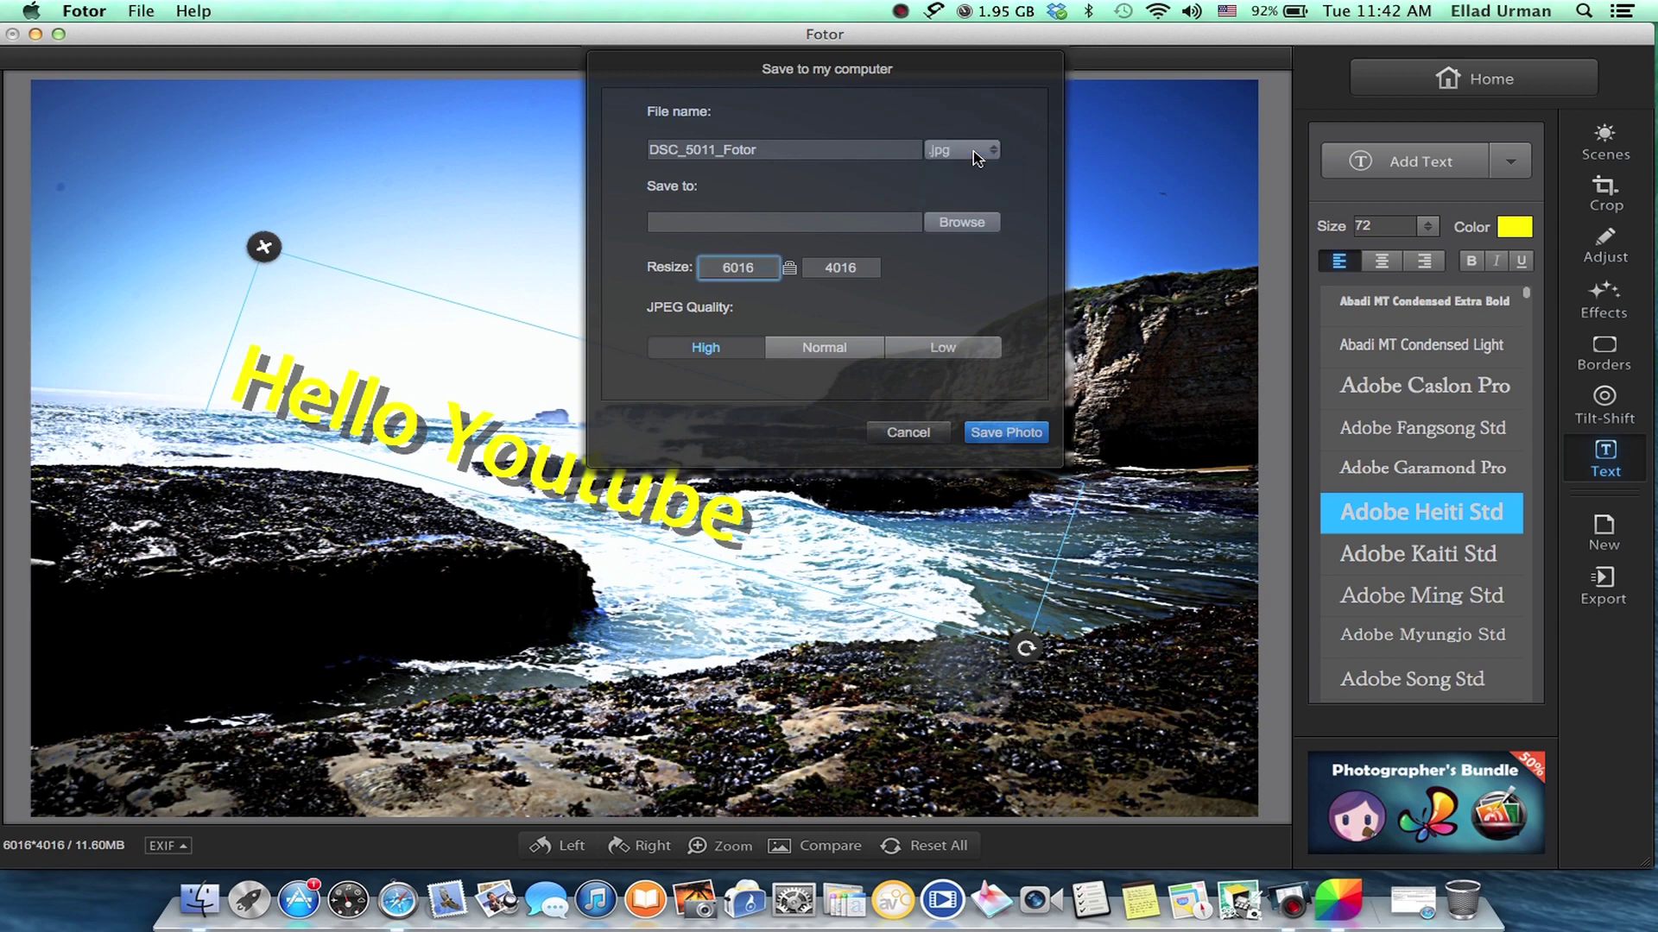
{"action": "left_click", "coordinate": [963, 223]}
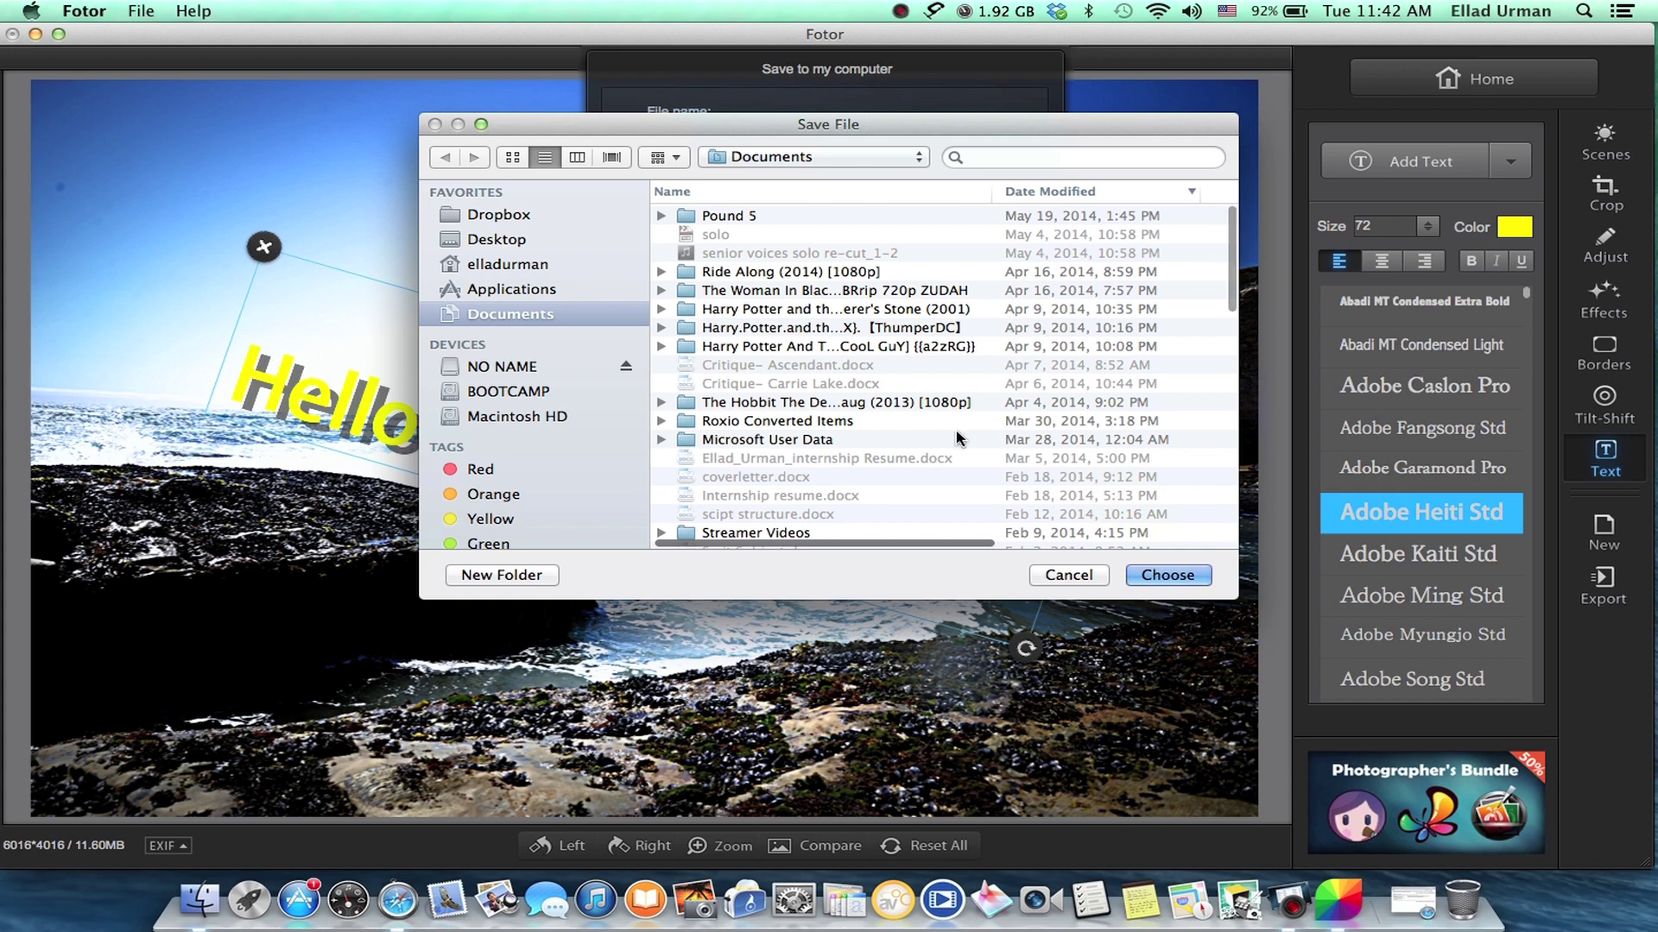
{"action": "left_click", "coordinate": [1067, 576]}
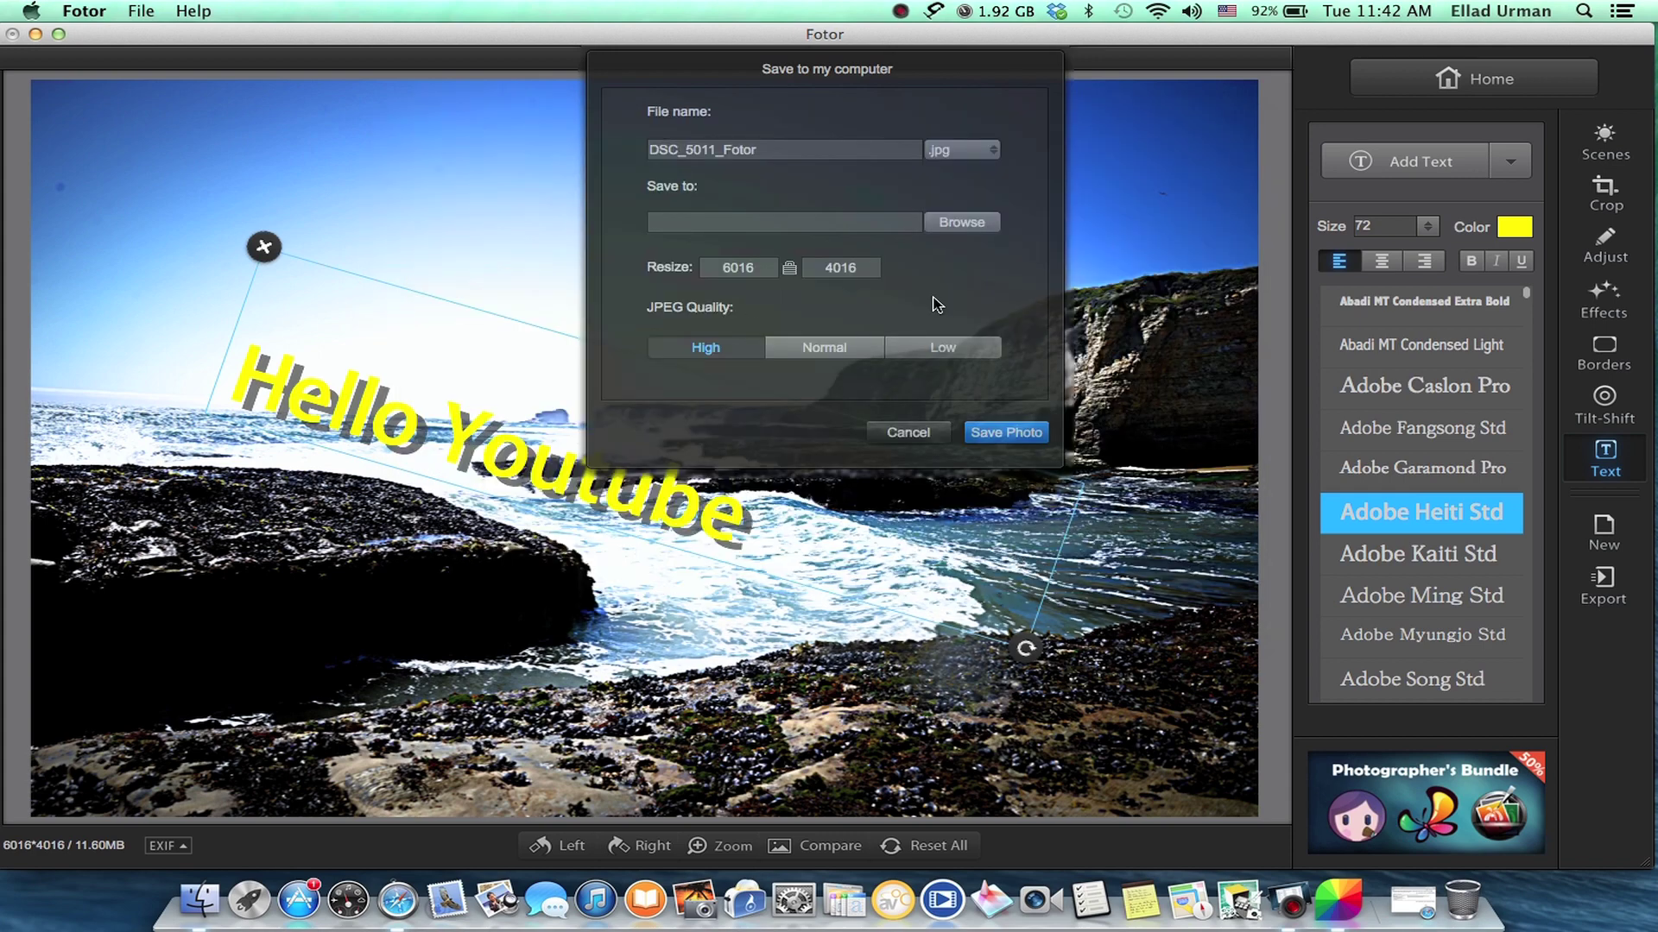
{"action": "left_click", "coordinate": [902, 433]}
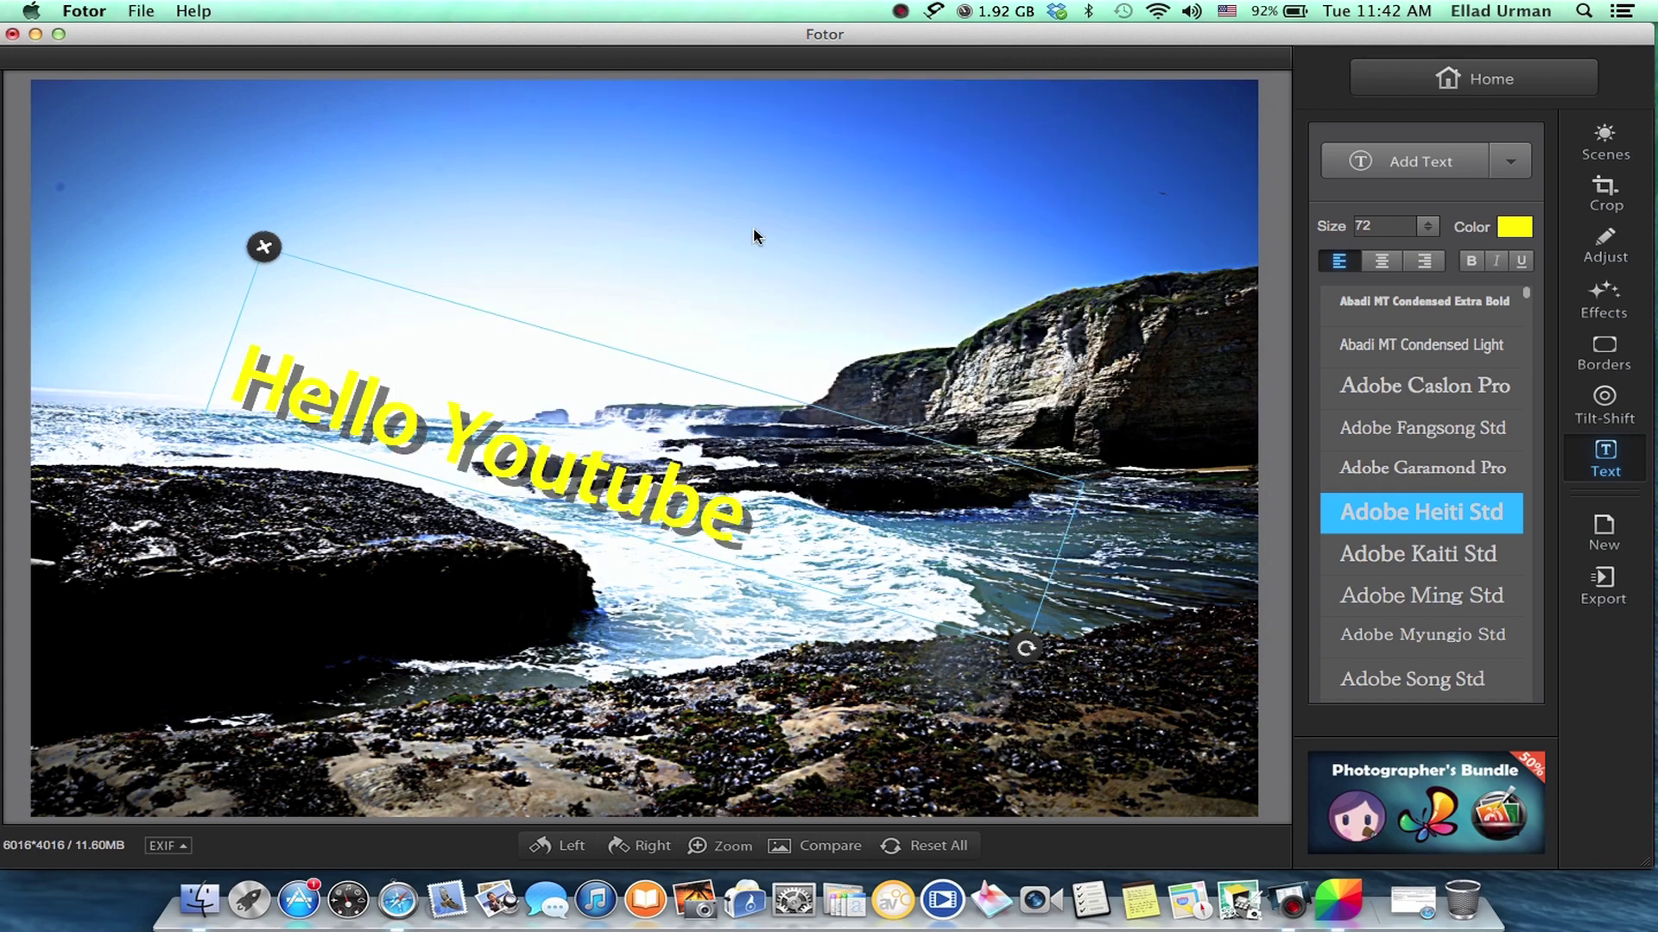
Leave the Fotor editor via Home and answer the save prompt to close it
{"action": "left_click", "coordinate": [1463, 89]}
{"action": "left_click", "coordinate": [882, 158]}
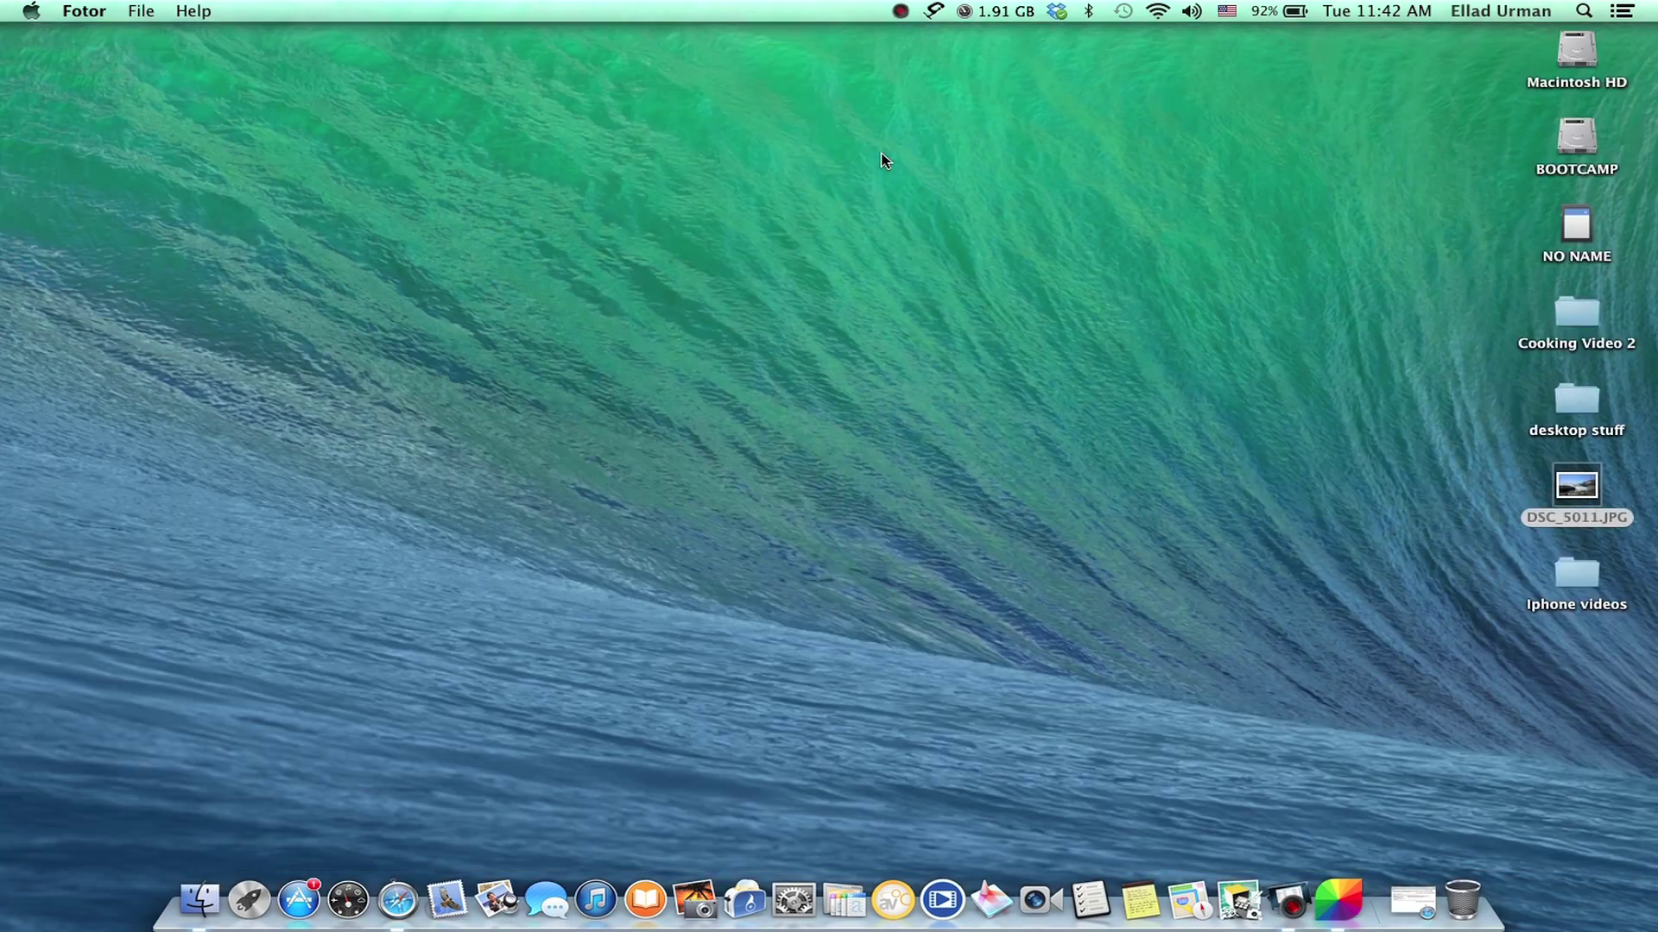